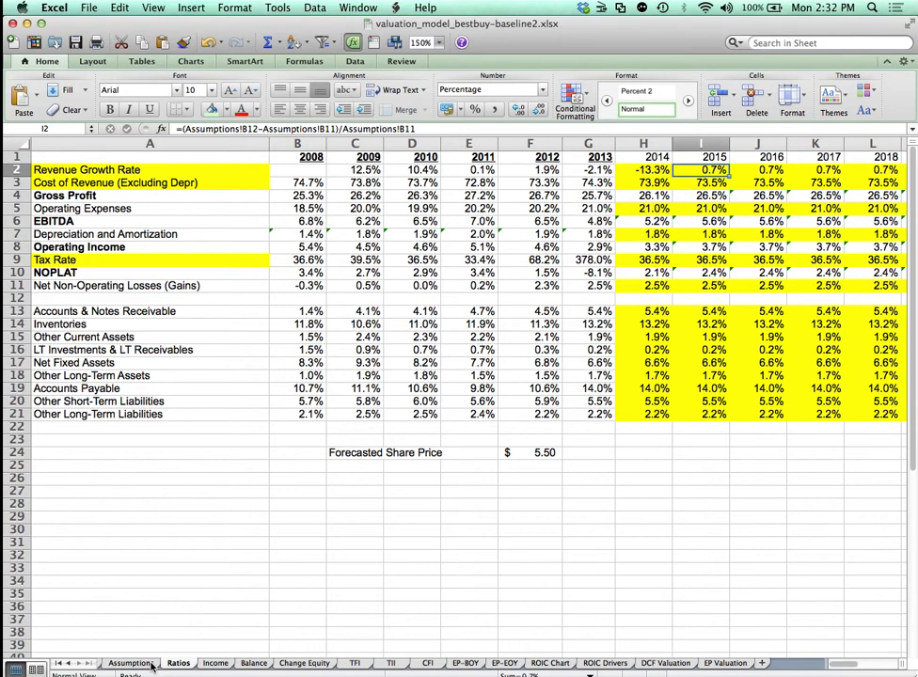
Compare the 2013 operating leases input on the Assumptions sheet with the Operating Leases row across all years on the Data-BS sheet
click(151, 664)
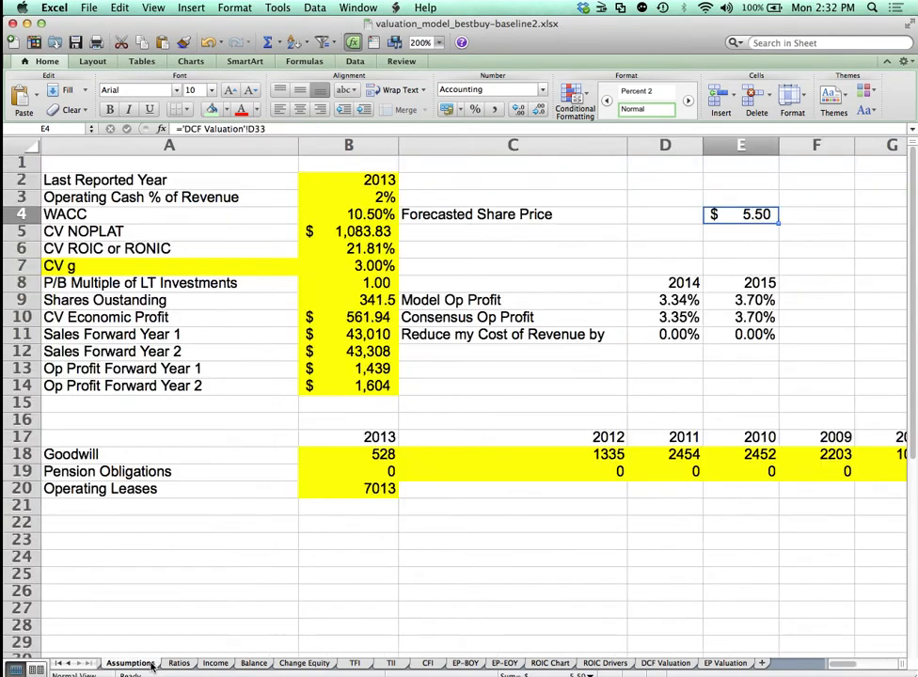
click(353, 488)
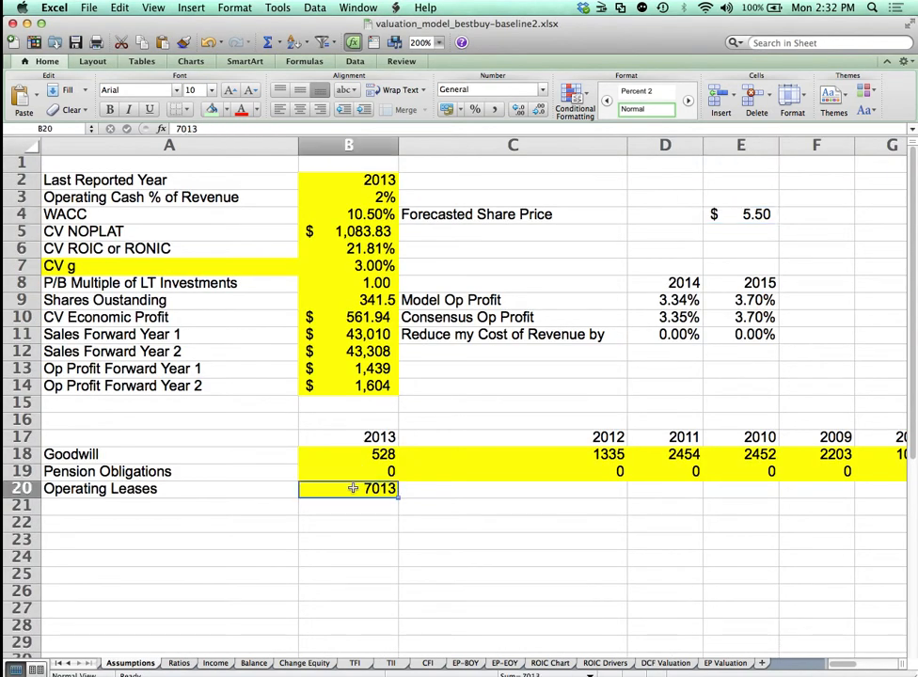
click(69, 666)
click(69, 665)
click(69, 665)
click(164, 663)
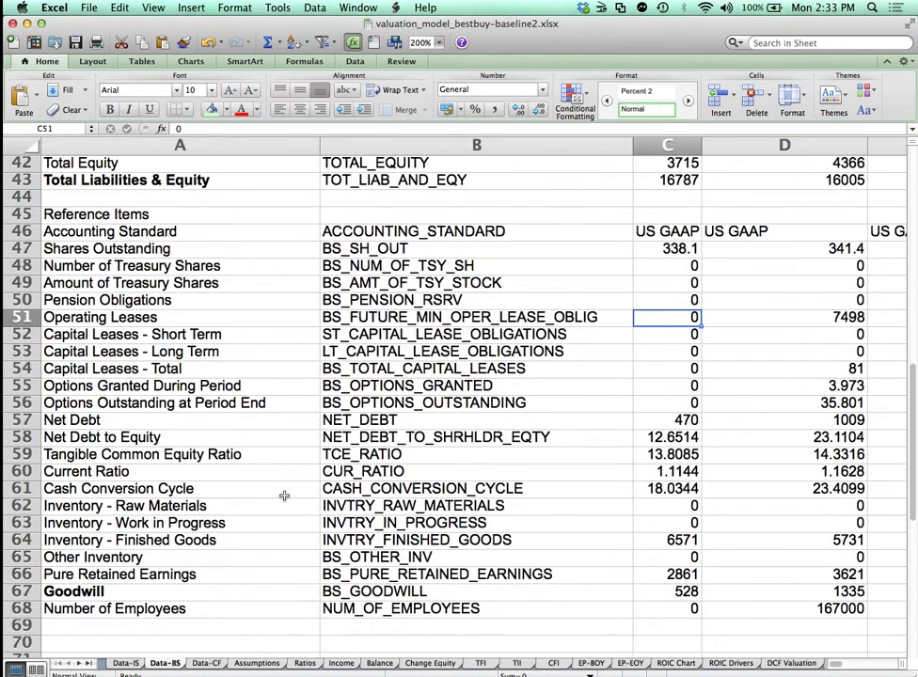
scroll(284, 496, up, 1)
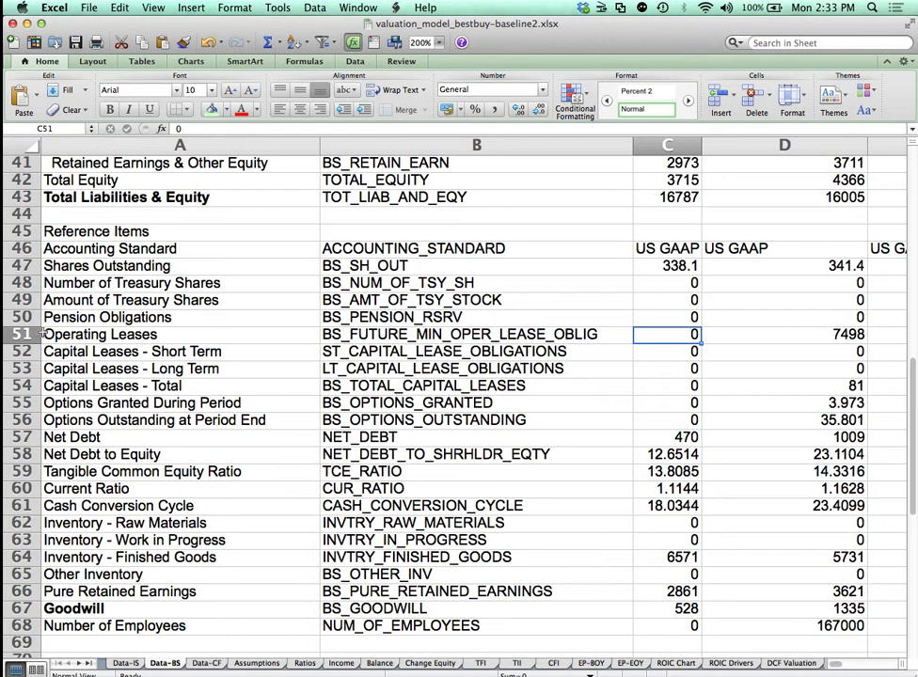
click(7, 337)
scroll(362, 356, right, 5)
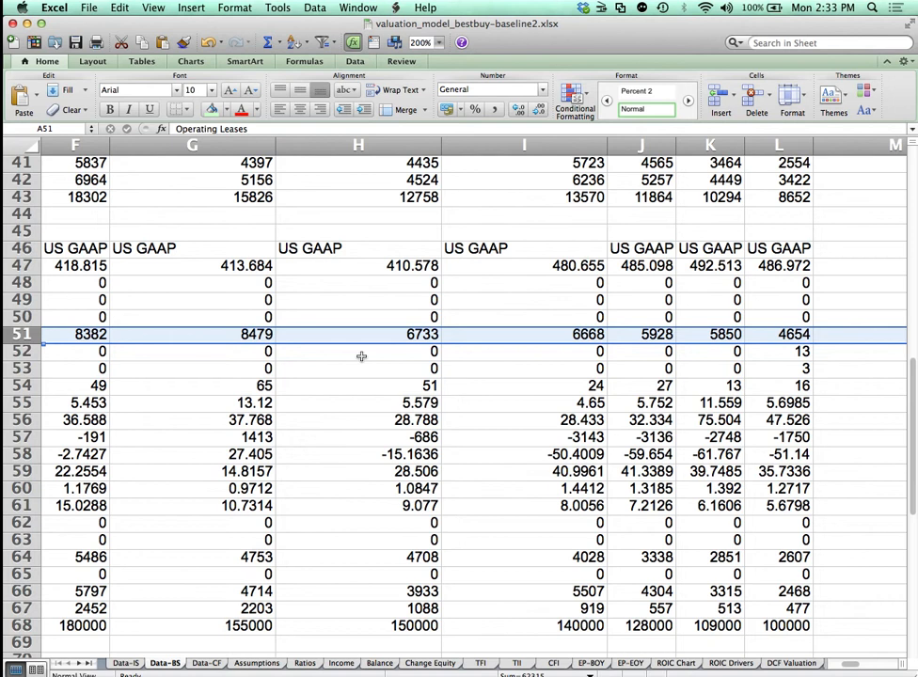
scroll(361, 356, left, 5)
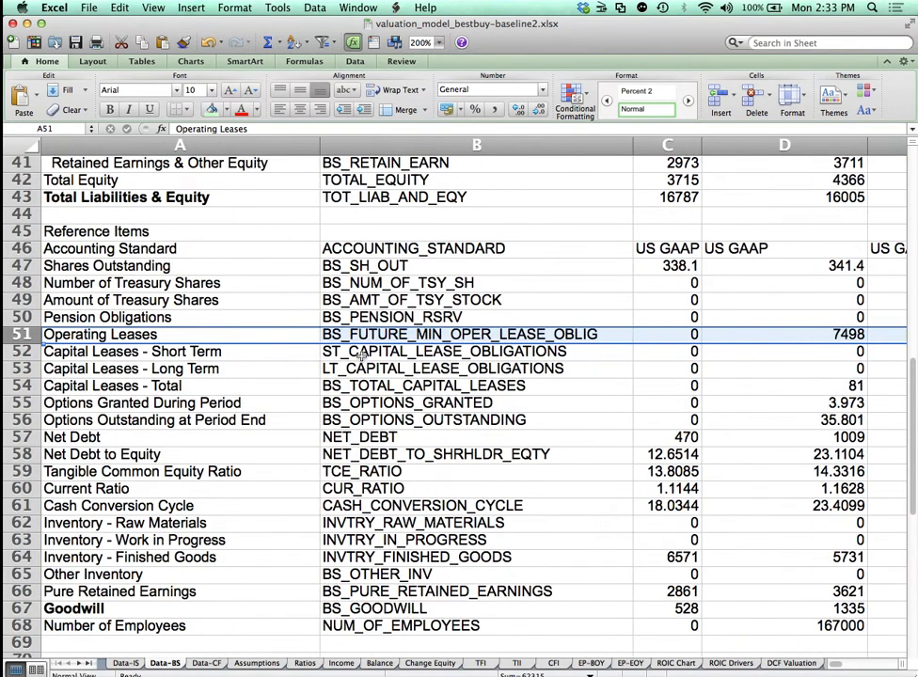
click(652, 332)
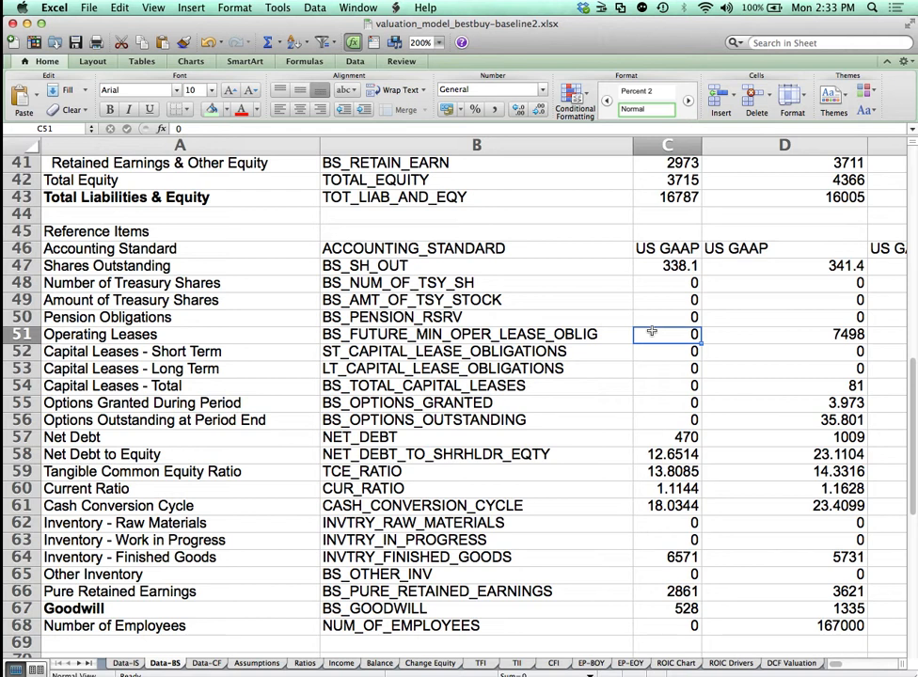
Switch to Chrome to check the total operating lease obligations in the Best Buy 10-K, then return to Excel's Assumptions sheet
click(155, 675)
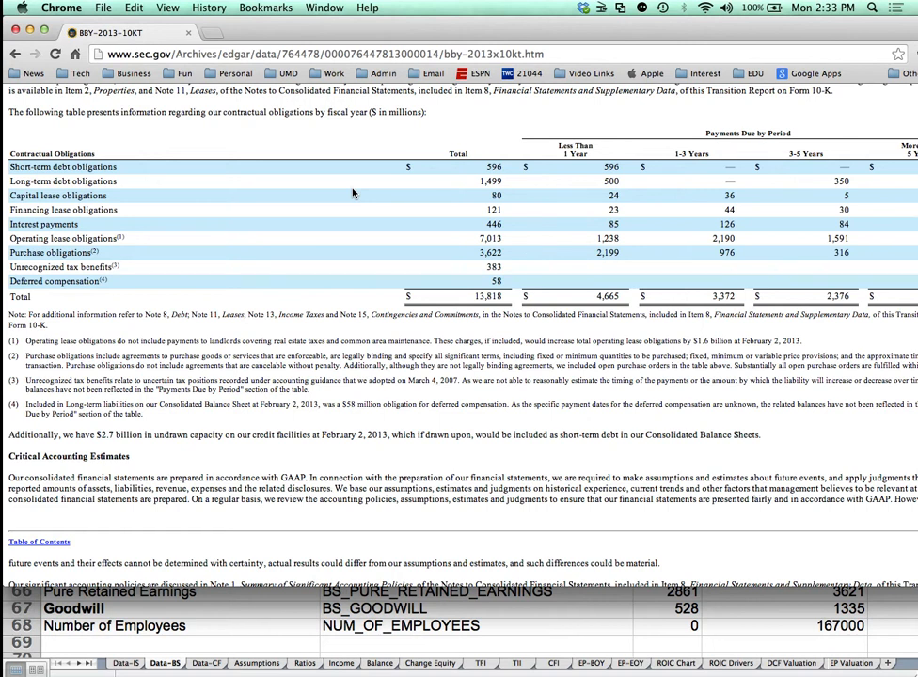
scroll(353, 193, up, 3)
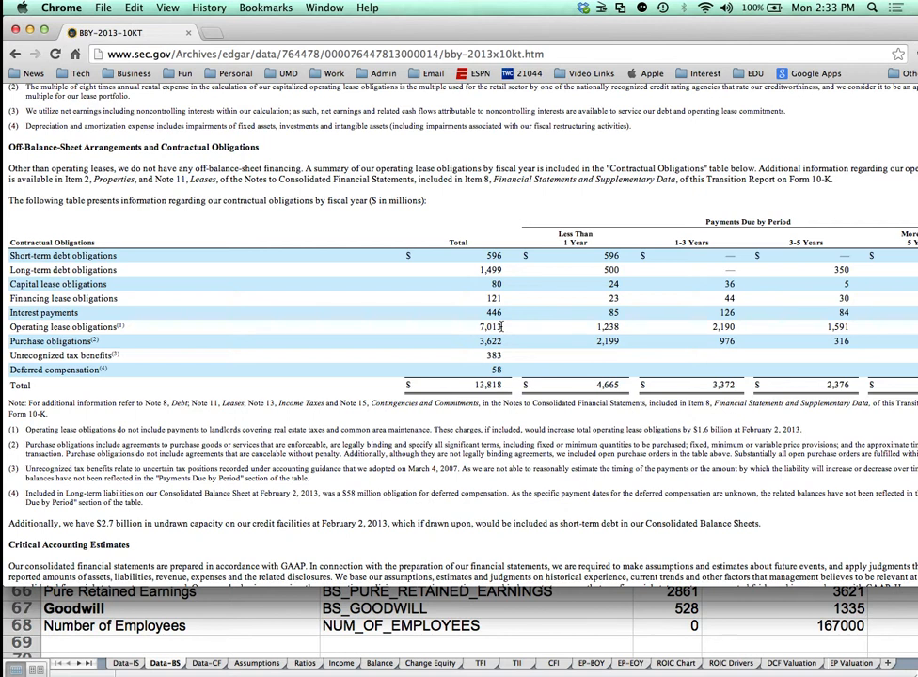
key(super+Tab)
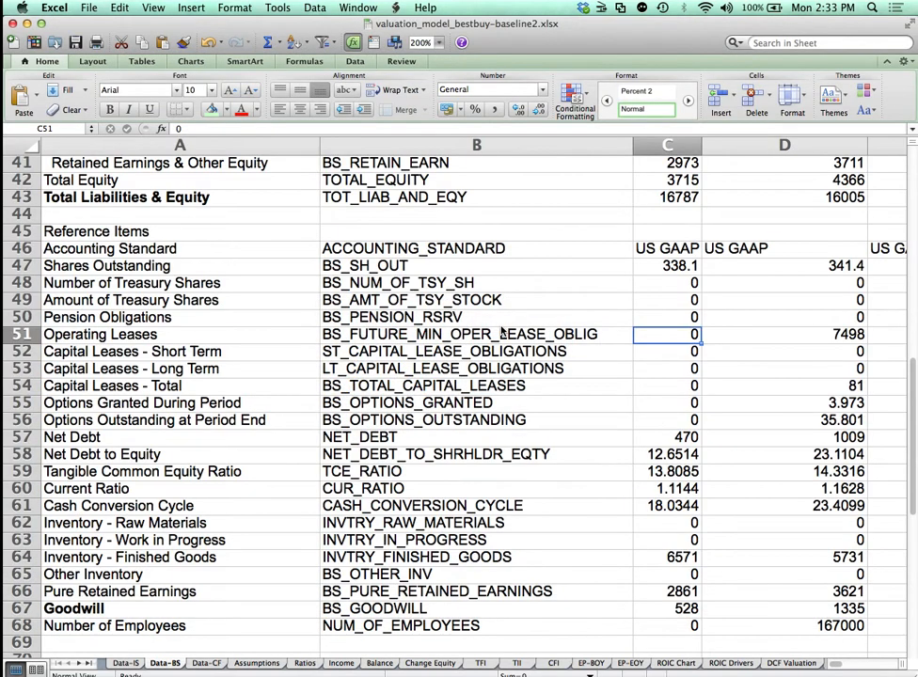
click(257, 663)
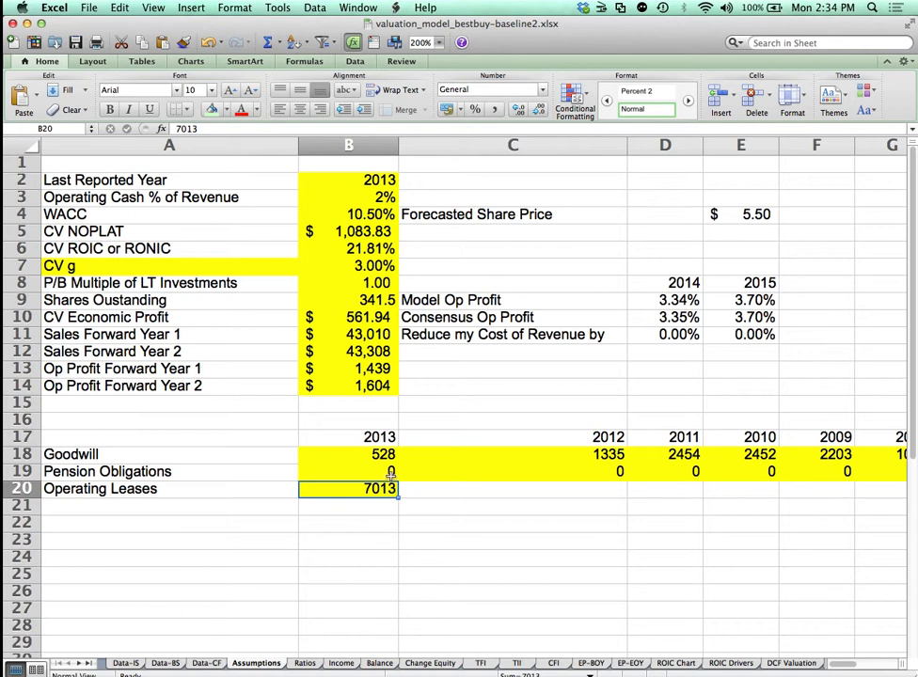
Set the 2016 revenue growth rate on the Ratios sheet to 3%
click(305, 663)
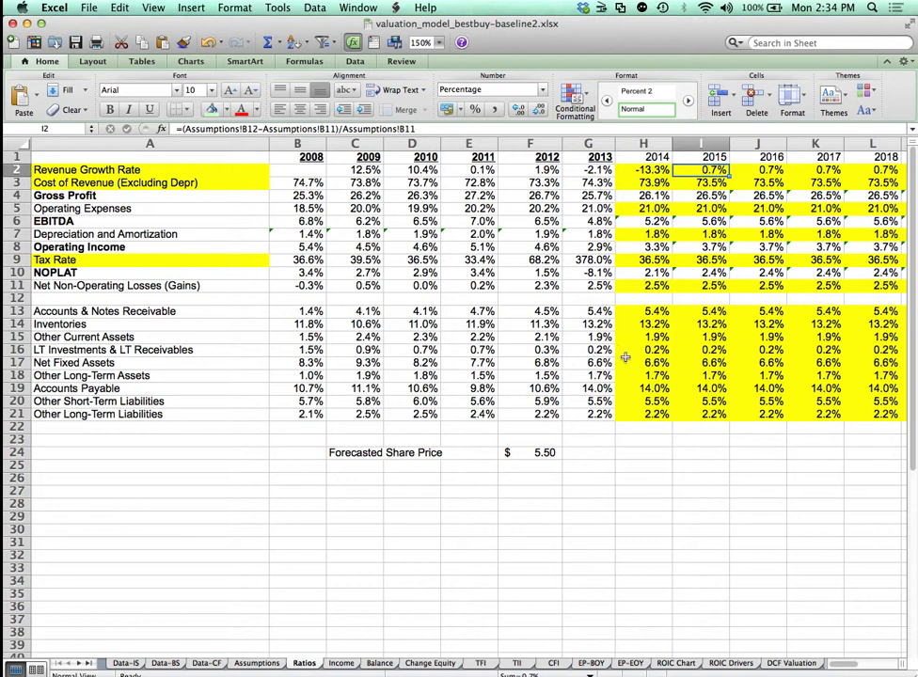
scroll(625, 358, right, 3)
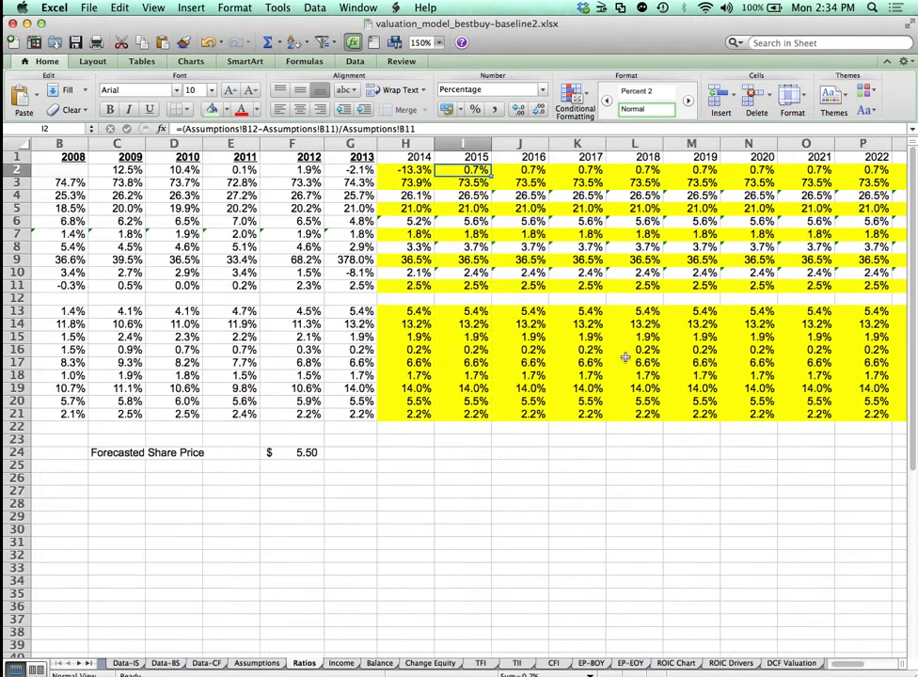
click(539, 174)
text(3)
key(Return)
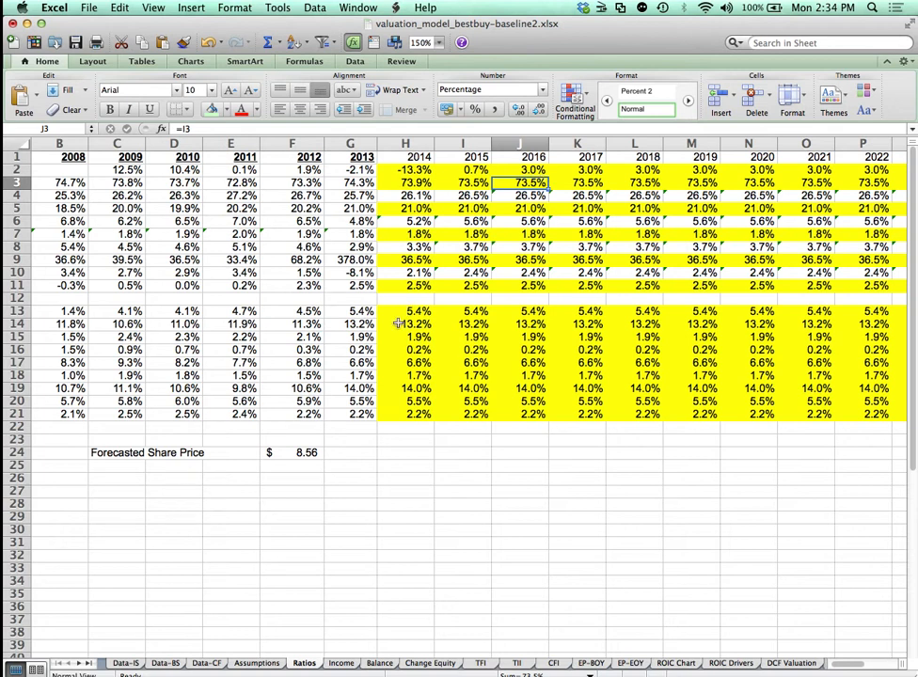
Examine the 2012–2013 and 2008–2011 historical tax rates and the formula behind the 2014 tax rate forecast
scroll(399, 324, left, 3)
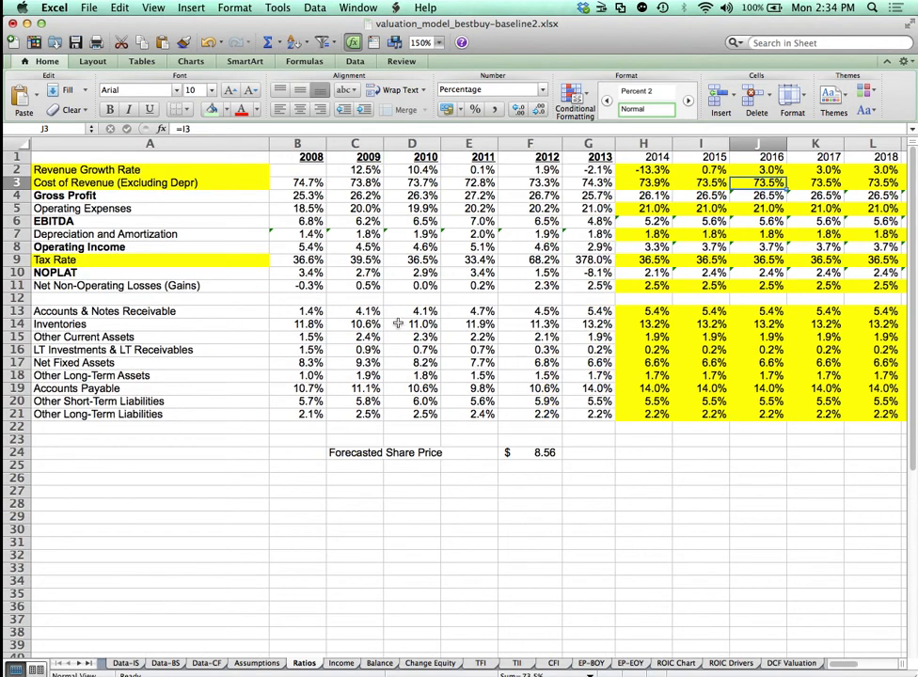
click(543, 260)
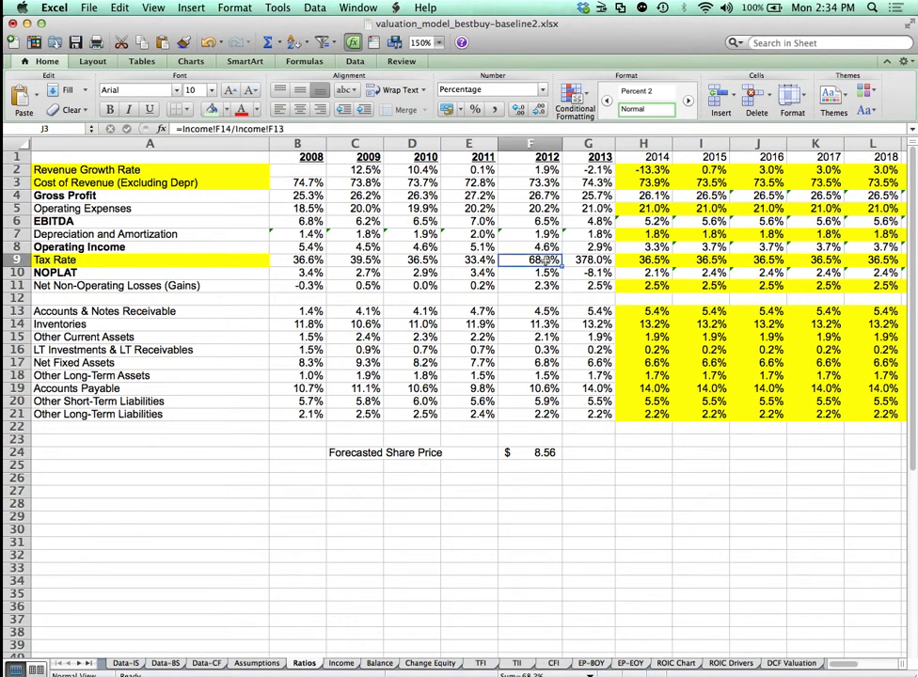
drag(546, 260, 584, 253)
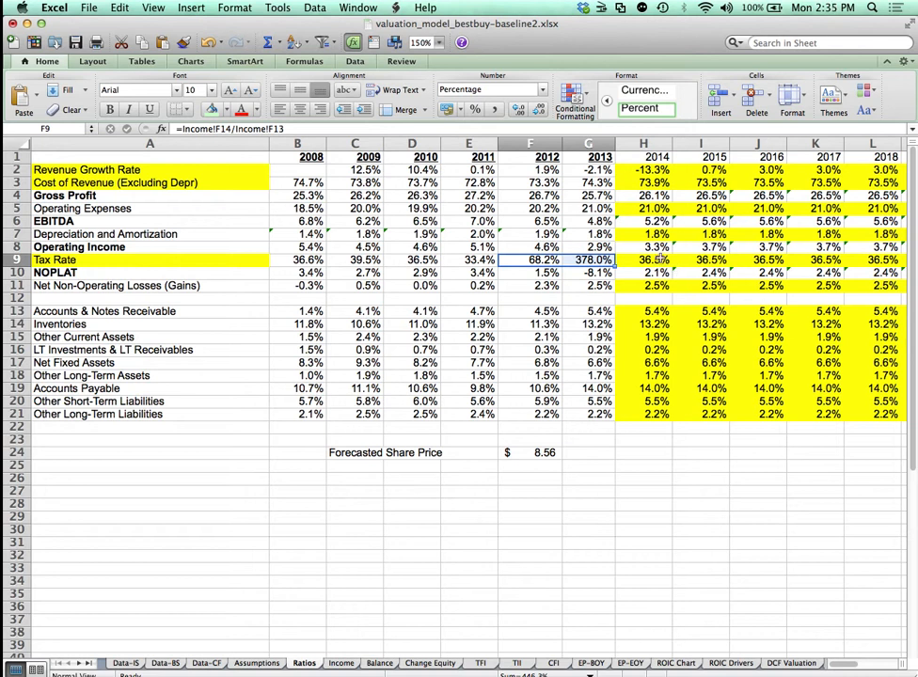
click(659, 260)
drag(318, 258, 476, 260)
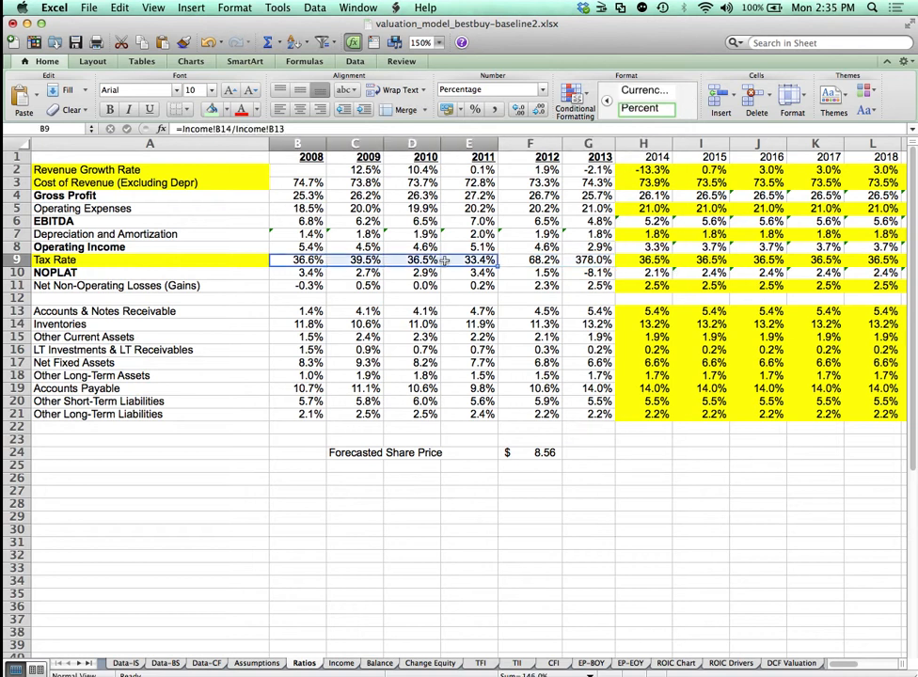
click(644, 260)
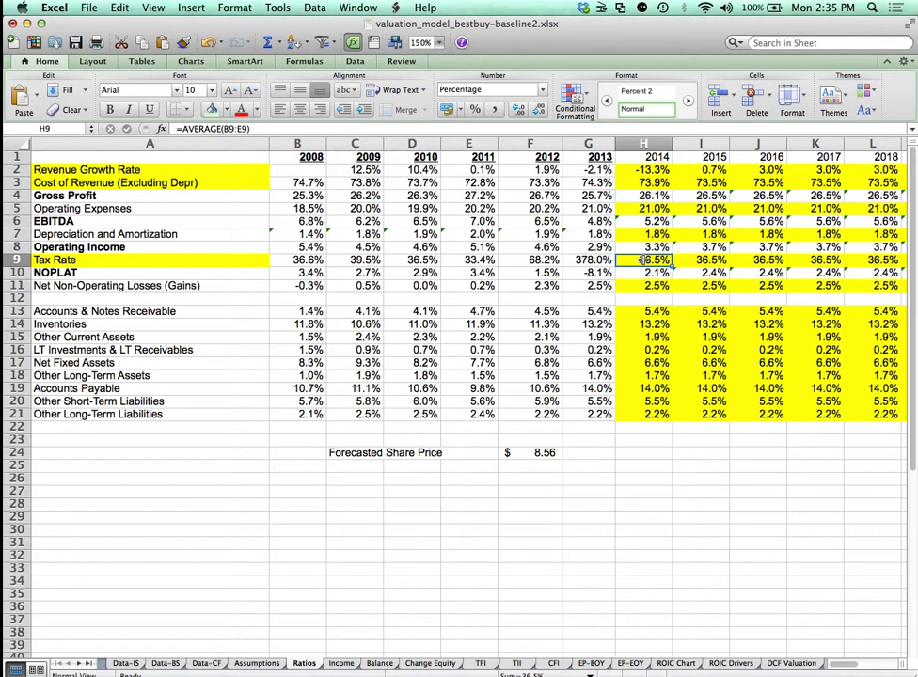
Inspect the 2014 cost of revenue formula, check the Assumptions sheet, and return to the Ratios sheet
click(644, 183)
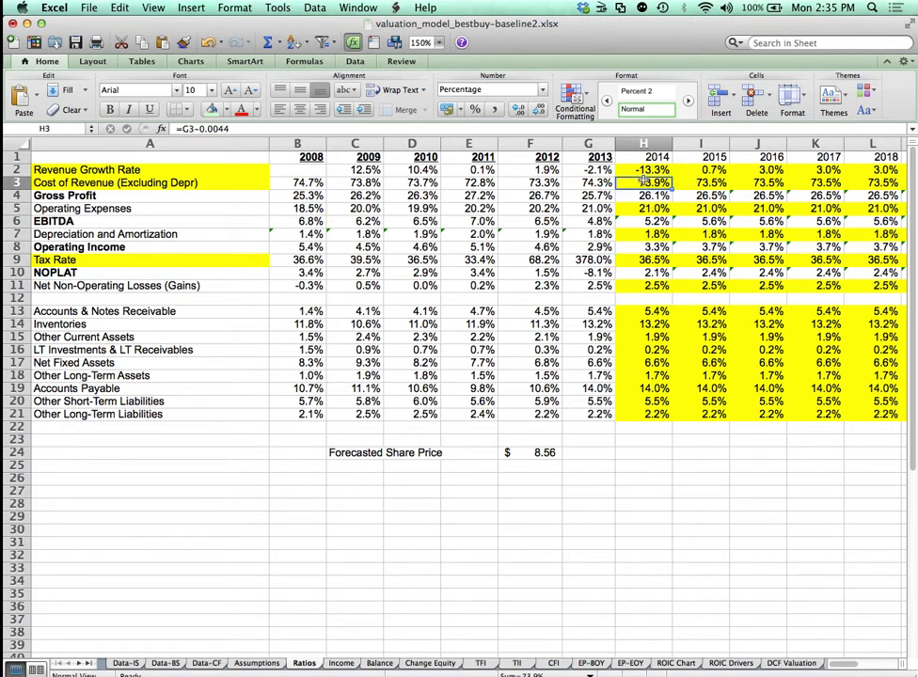
click(168, 663)
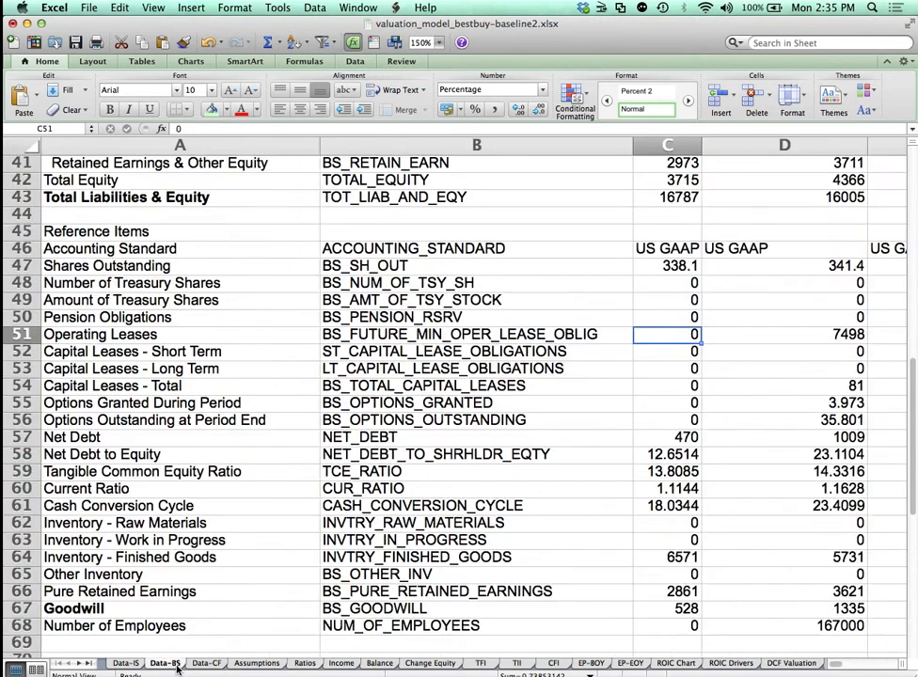
click(206, 663)
click(248, 664)
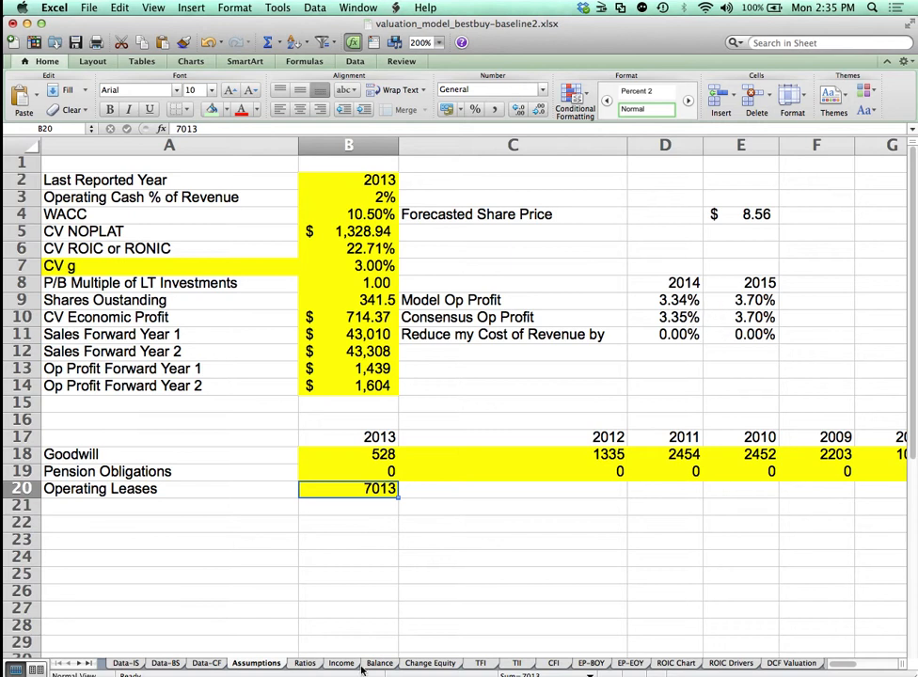
click(305, 665)
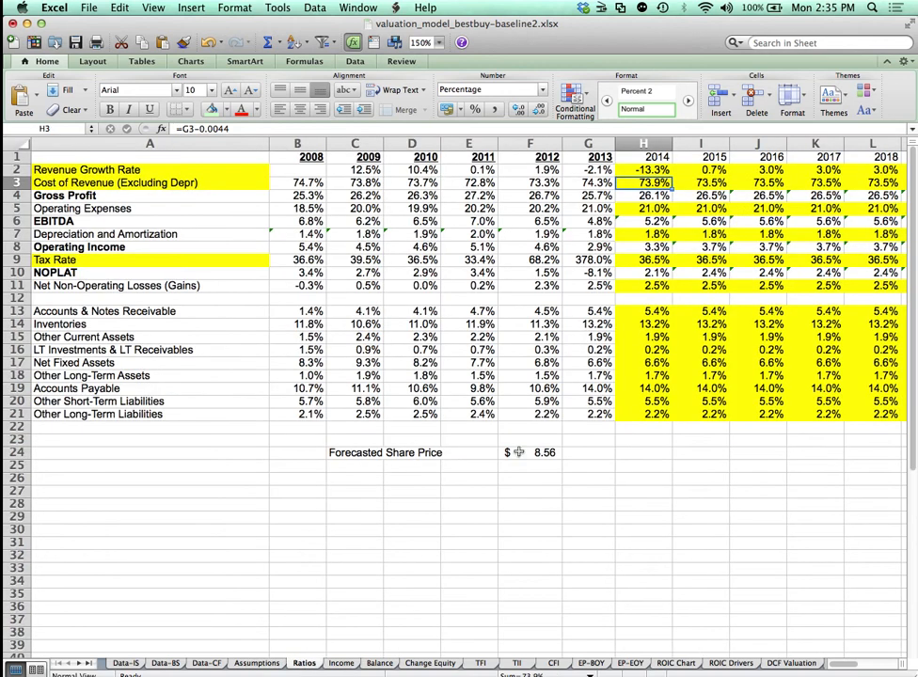
Set the 2016 cost of revenue ratio to 73%
click(770, 182)
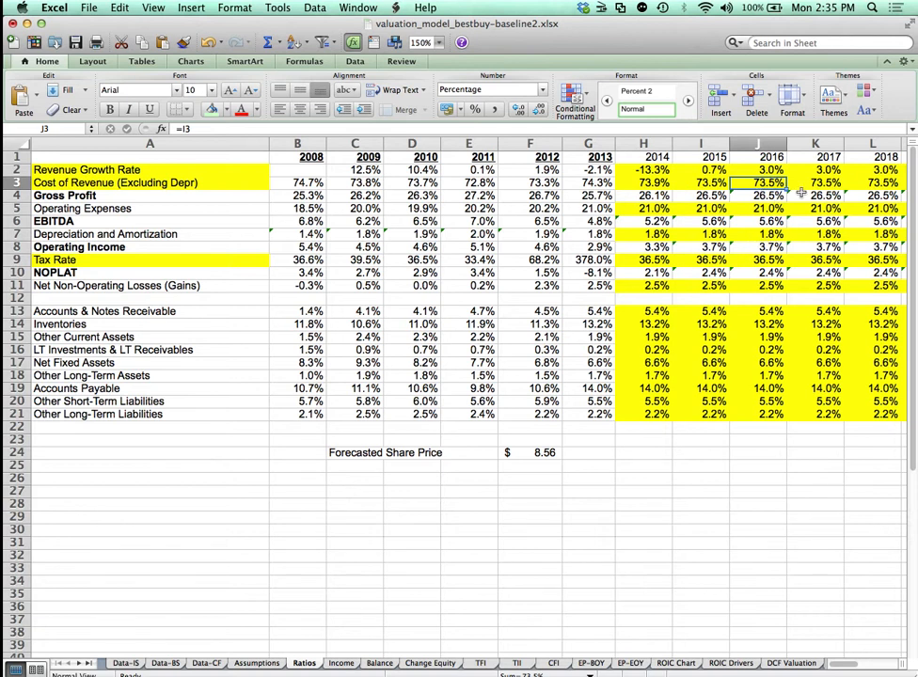
text(73)
key(Return)
Set the 2018 cost of revenue ratio to 72%
key(Up)
key(Right)
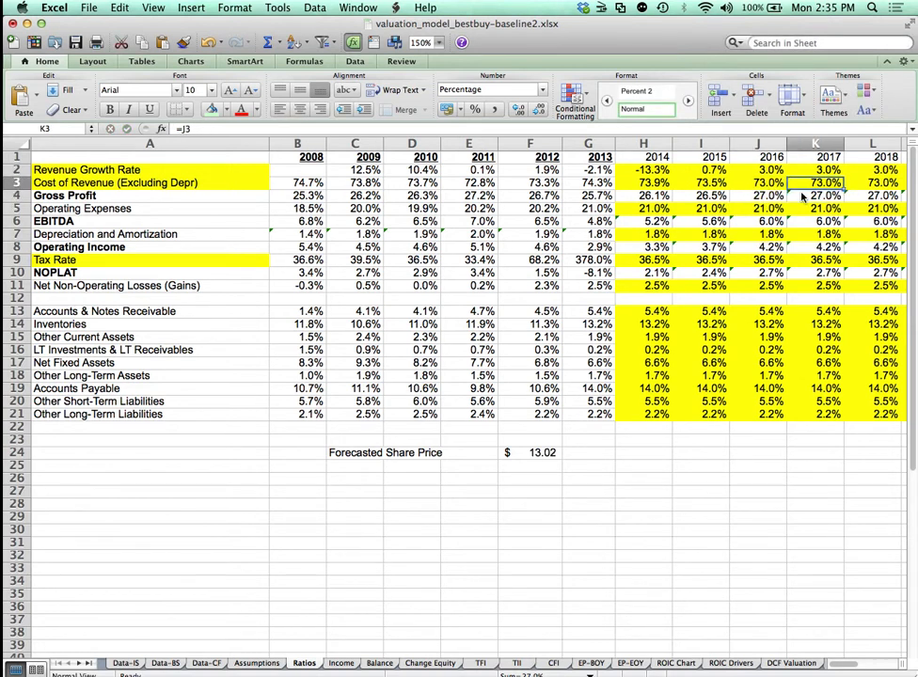
key(Right)
text(7)
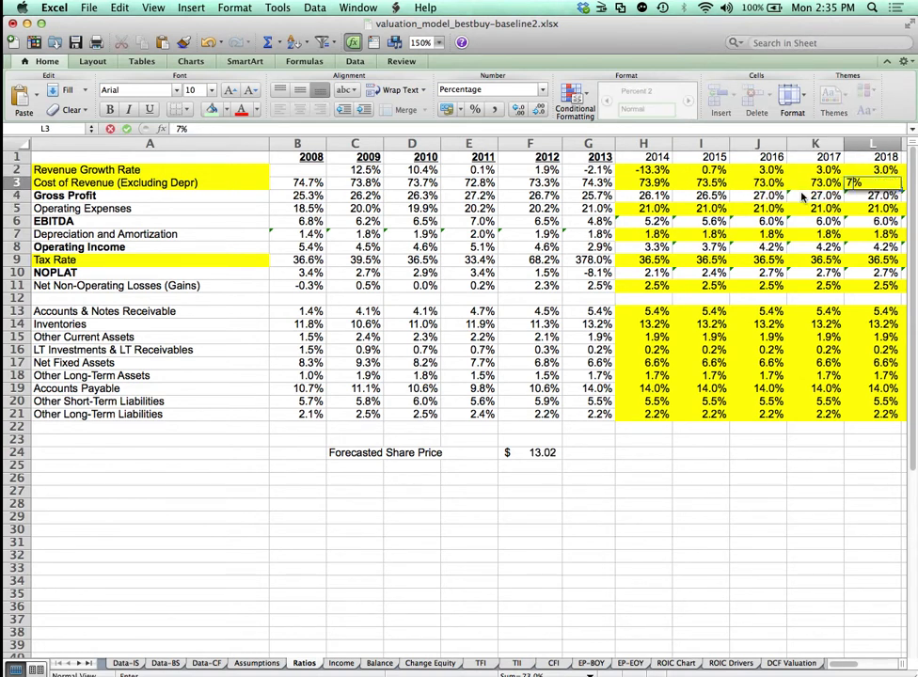
text(2)
key(Return)
Set the 2020 cost of revenue ratio to 71%
key(Up)
key(Right)
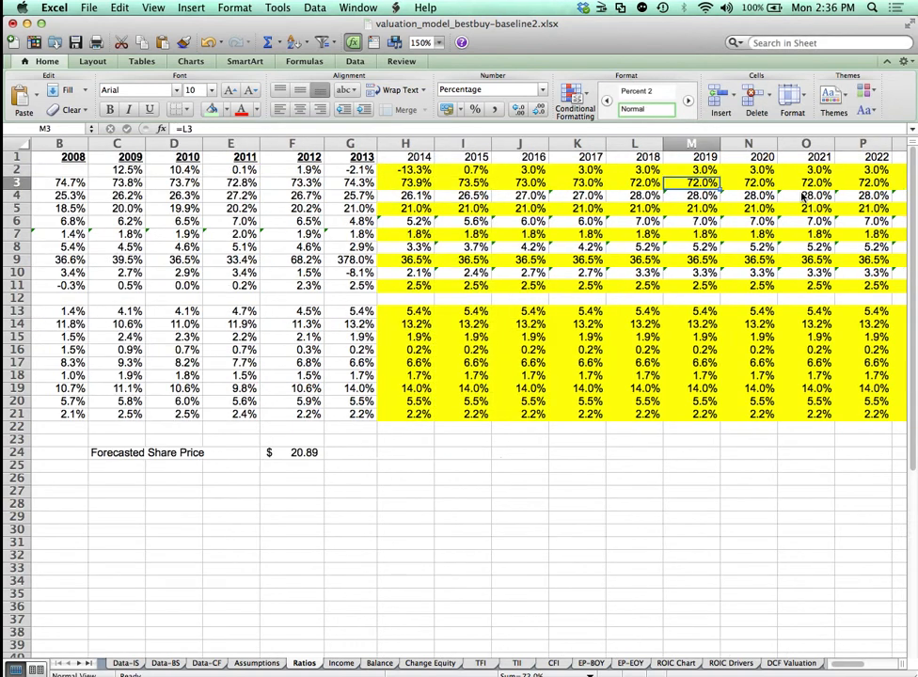
key(Right)
text(71)
key(Return)
Set the 2021 cost of revenue ratio to 69%
key(Up)
key(Right)
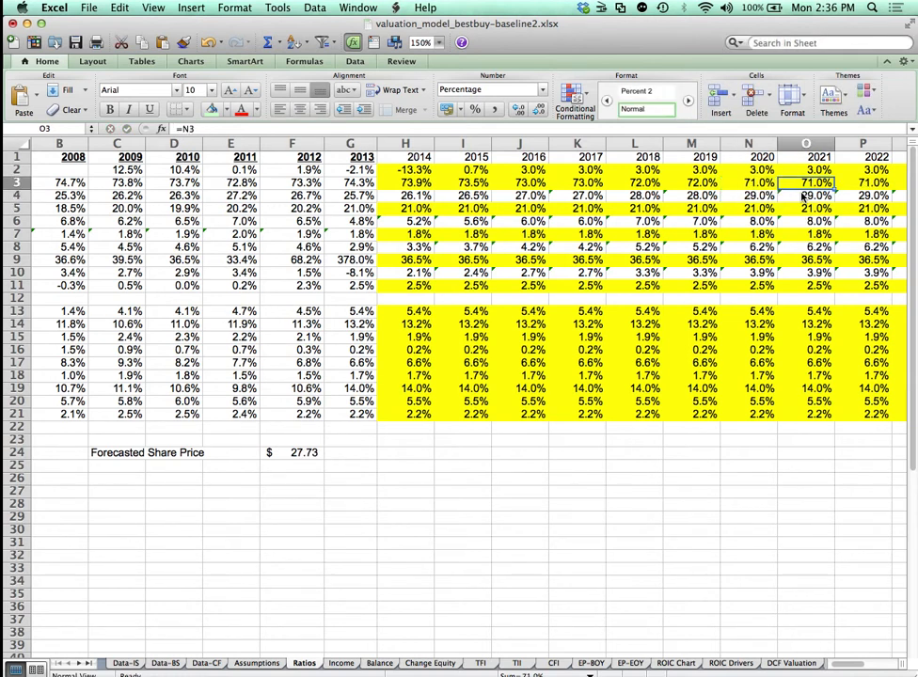
text(69)
key(Return)
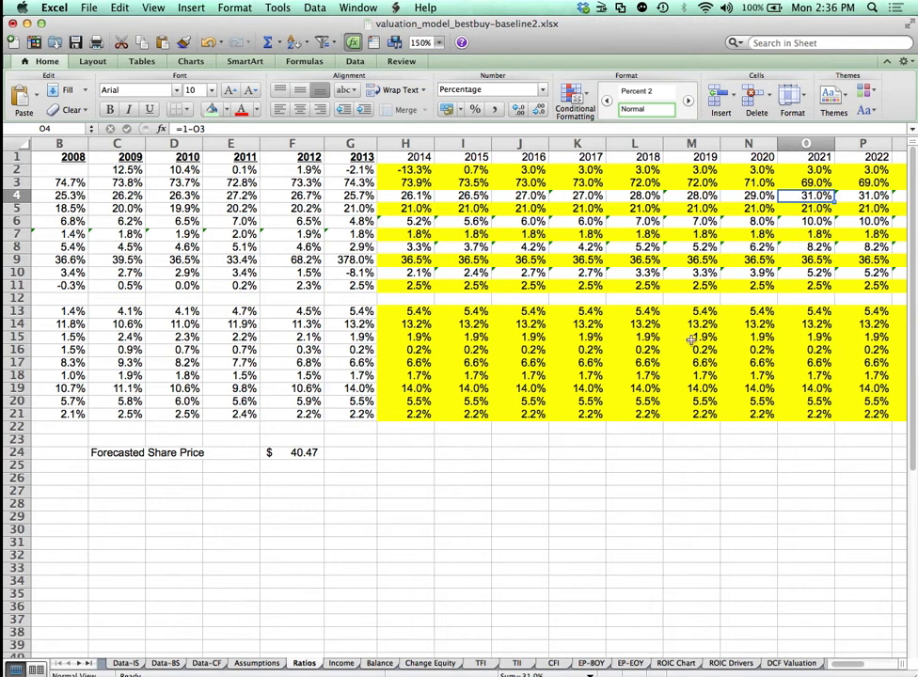
Examine the Operating Income row from 2008 through 2024 and the formula behind the 2014 NOPLAT ratio
scroll(691, 340, left, 2)
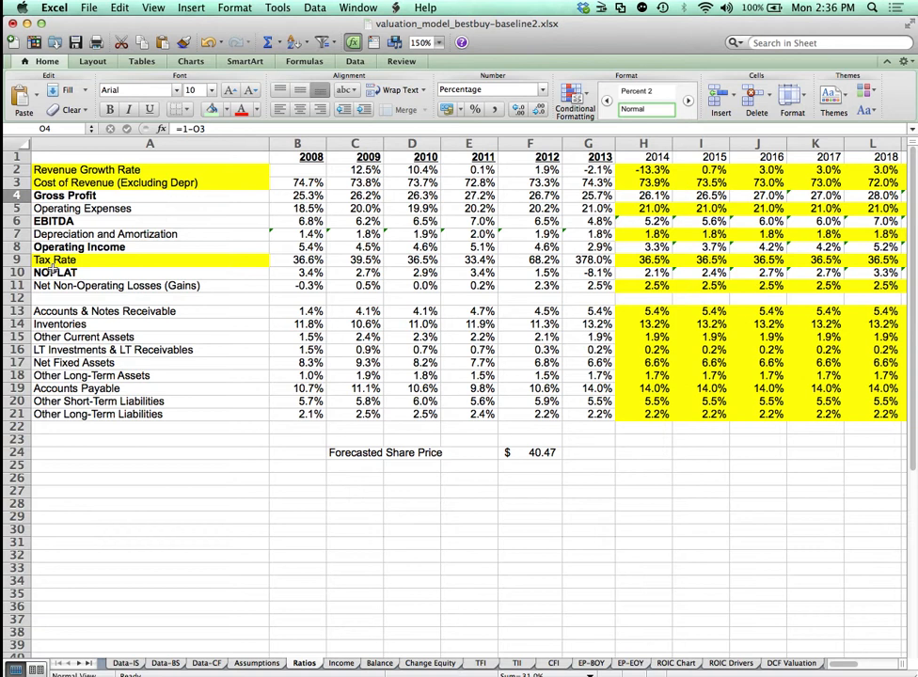
click(16, 247)
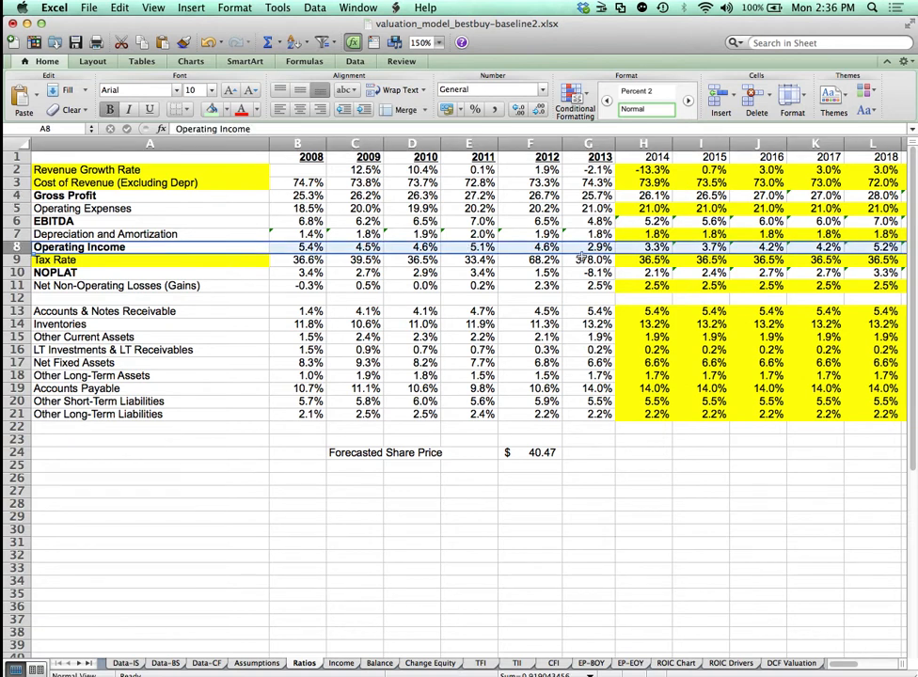
scroll(583, 252, right, 2)
scroll(583, 252, right, 4)
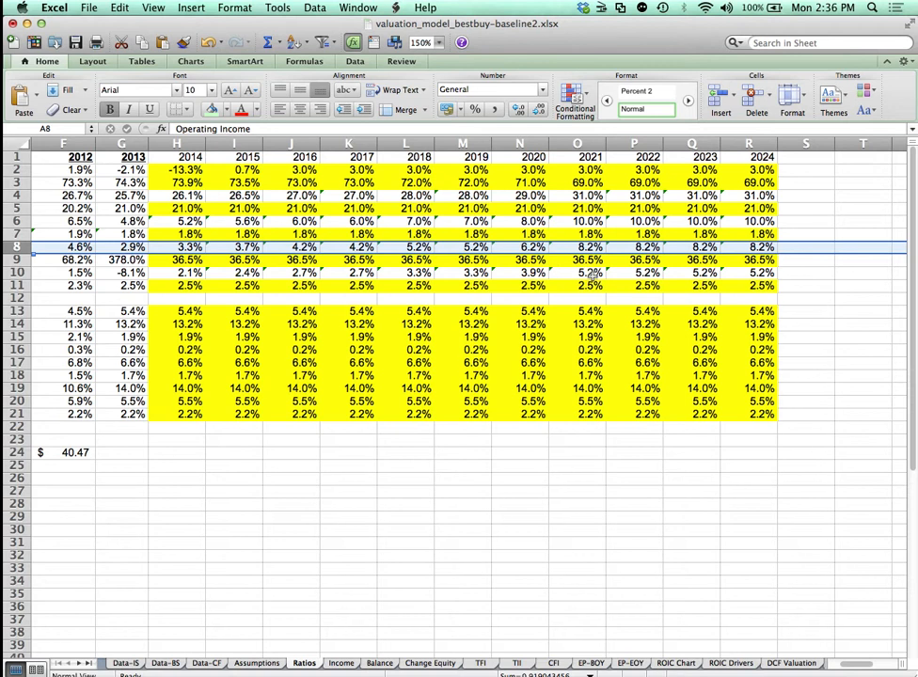
scroll(592, 275, left, 5)
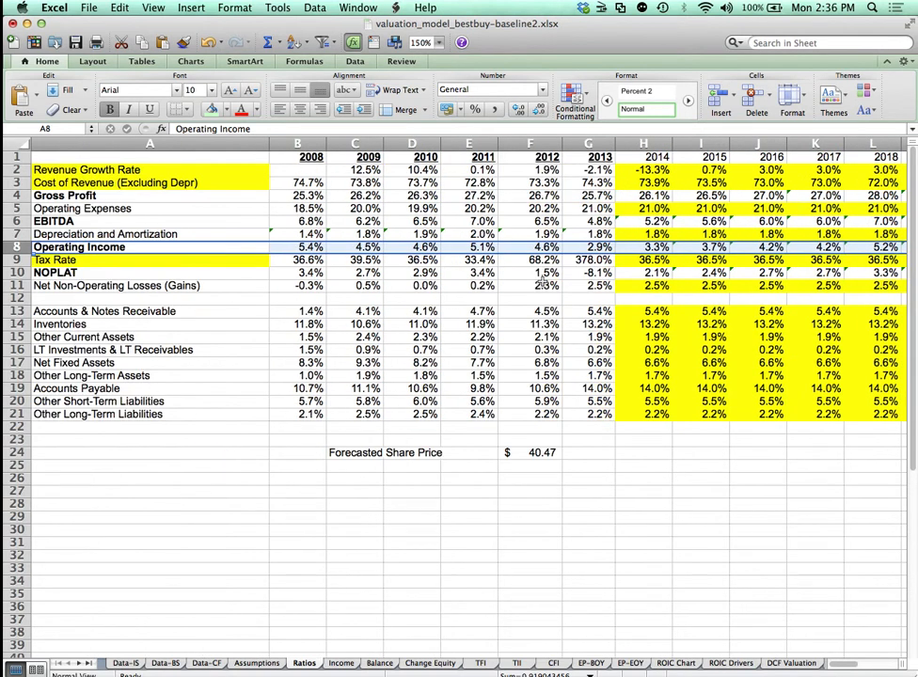
click(649, 273)
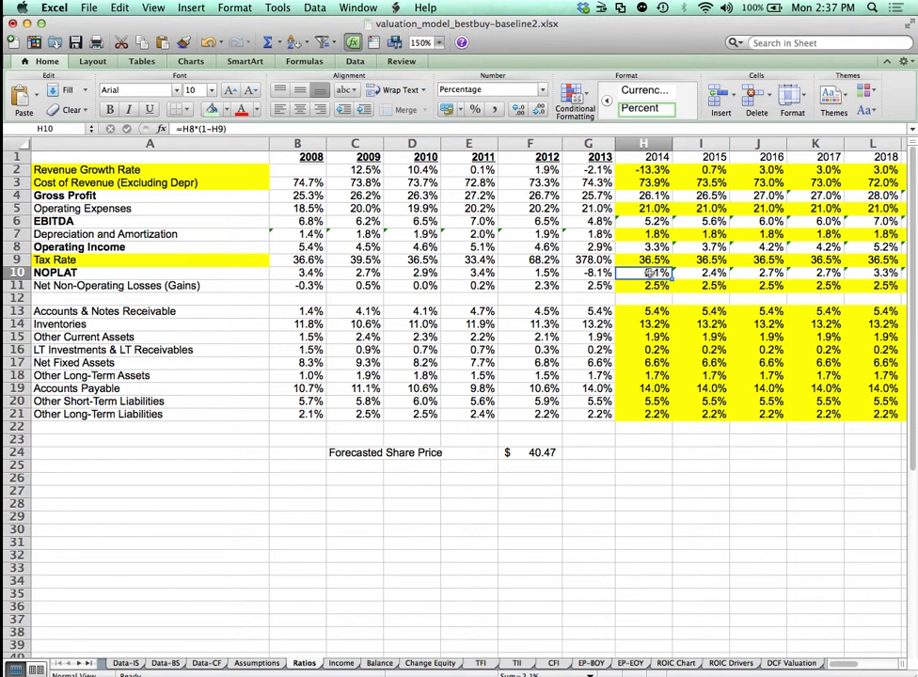
Switch to the Bloomberg terminal in the Windows 7 x64 virtual machine
click(470, 666)
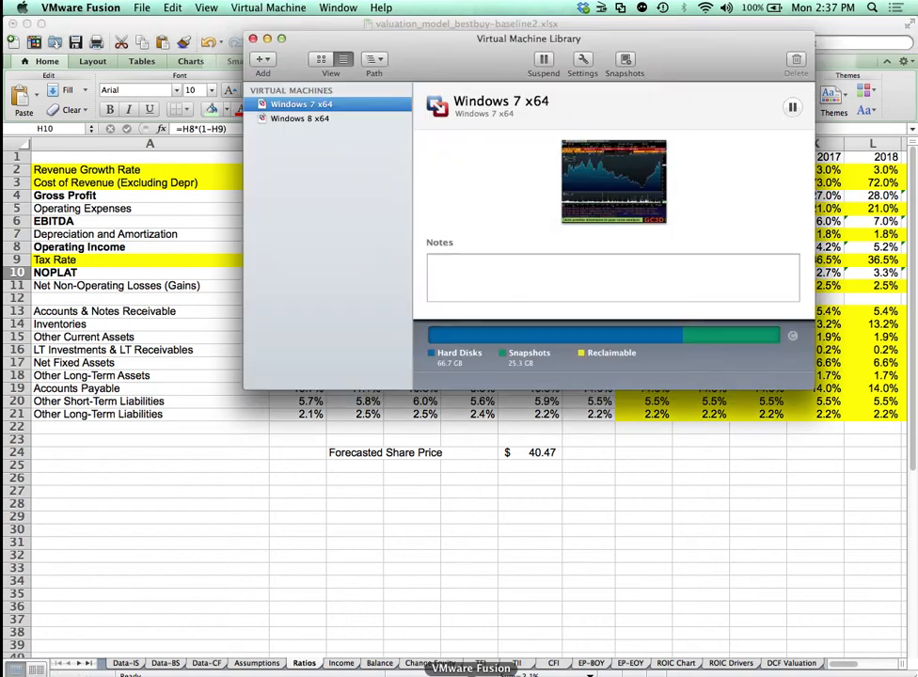
click(338, 7)
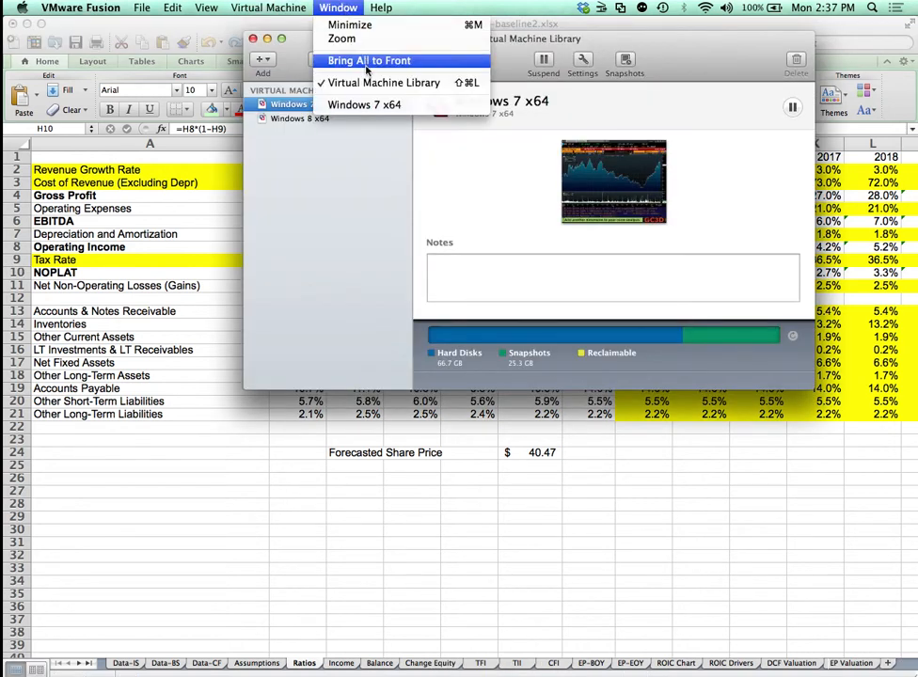
click(366, 105)
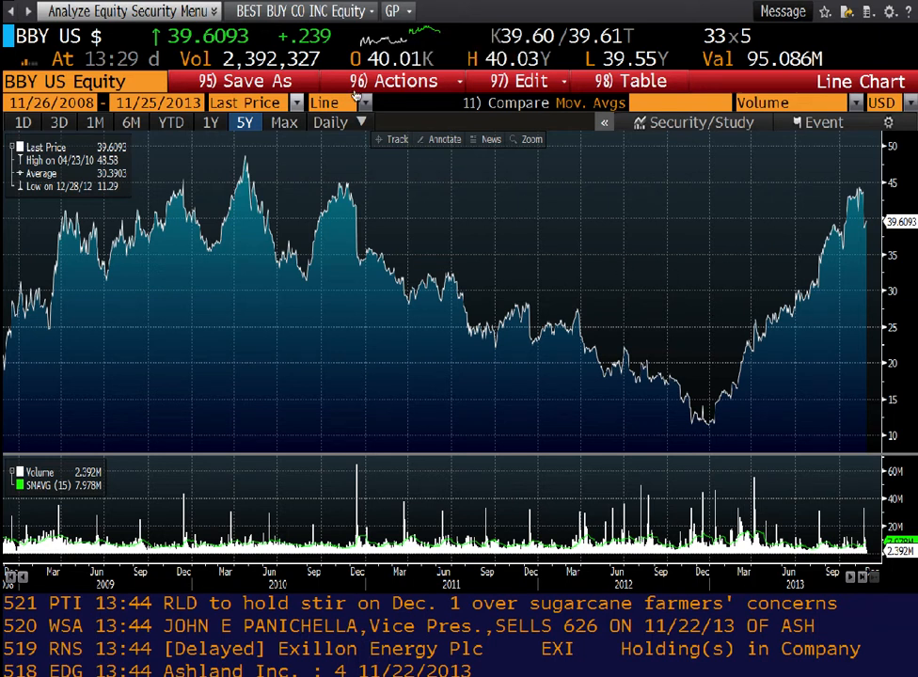
Load the Relative Valuation (RV) function for Best Buy and display the custom Multiples template
text(RV)
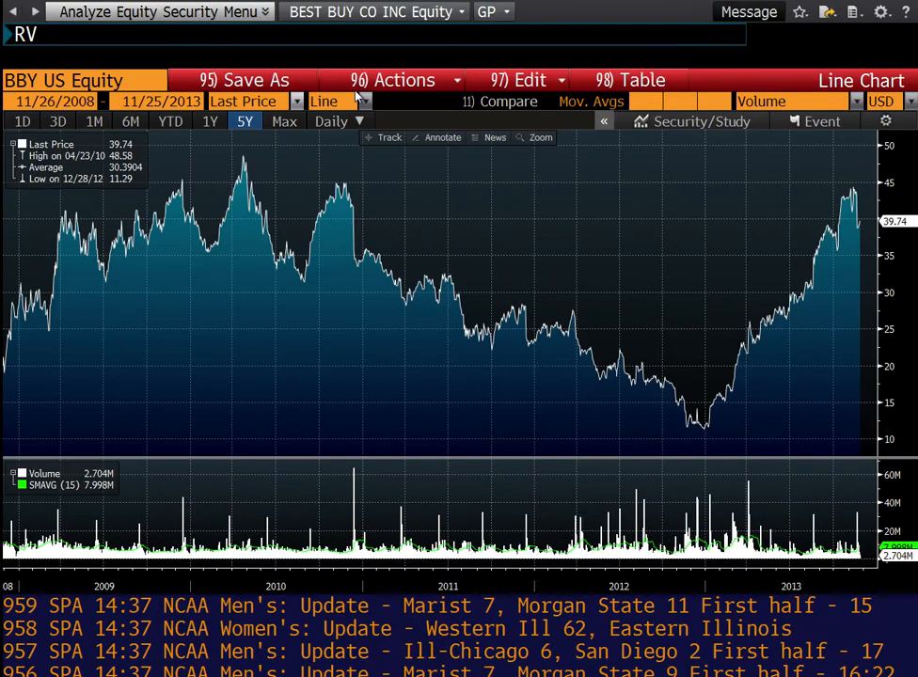
key(Return)
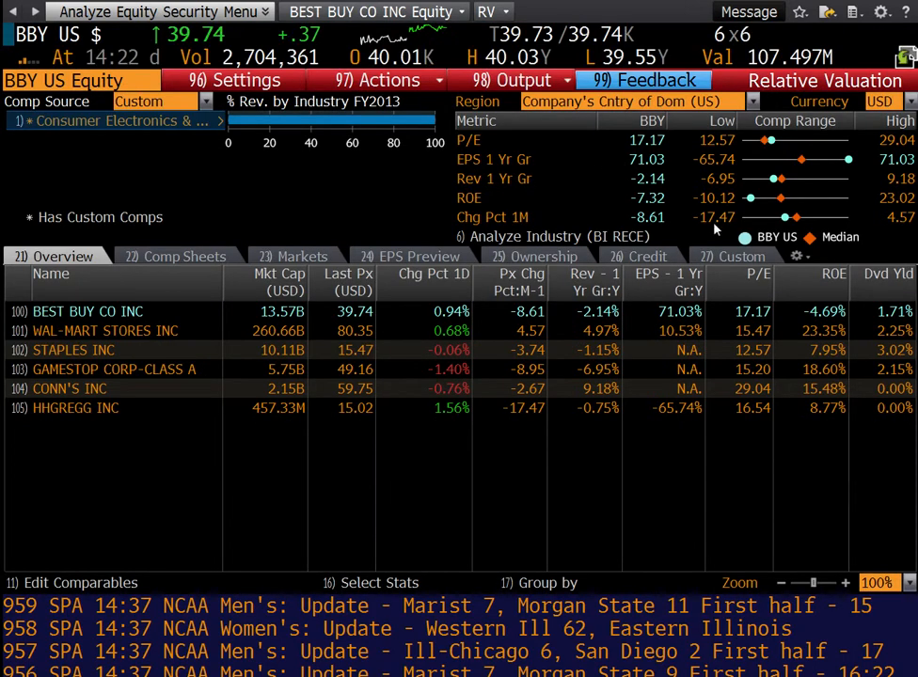
click(732, 256)
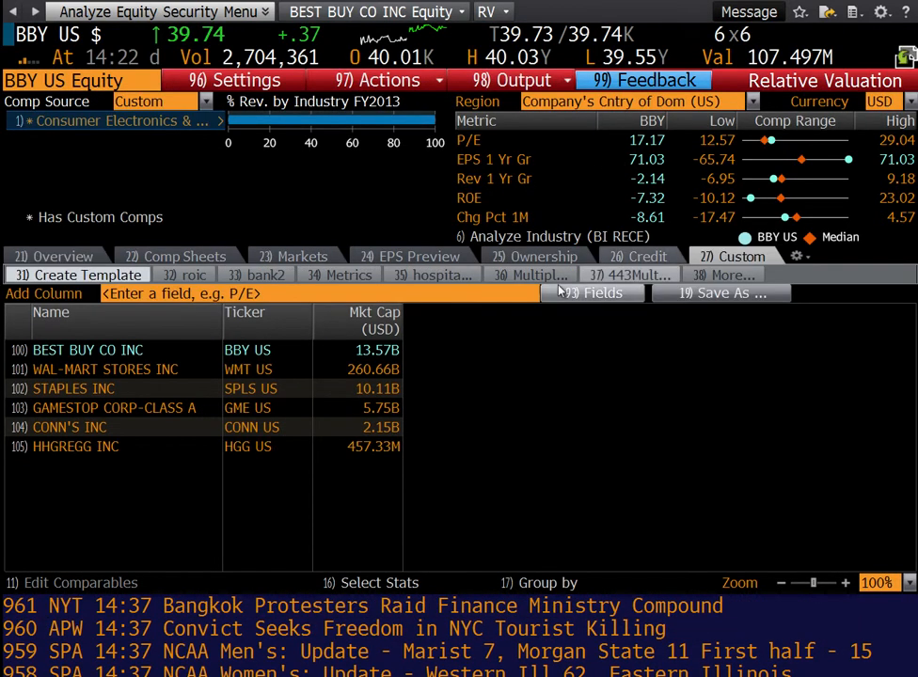
click(529, 276)
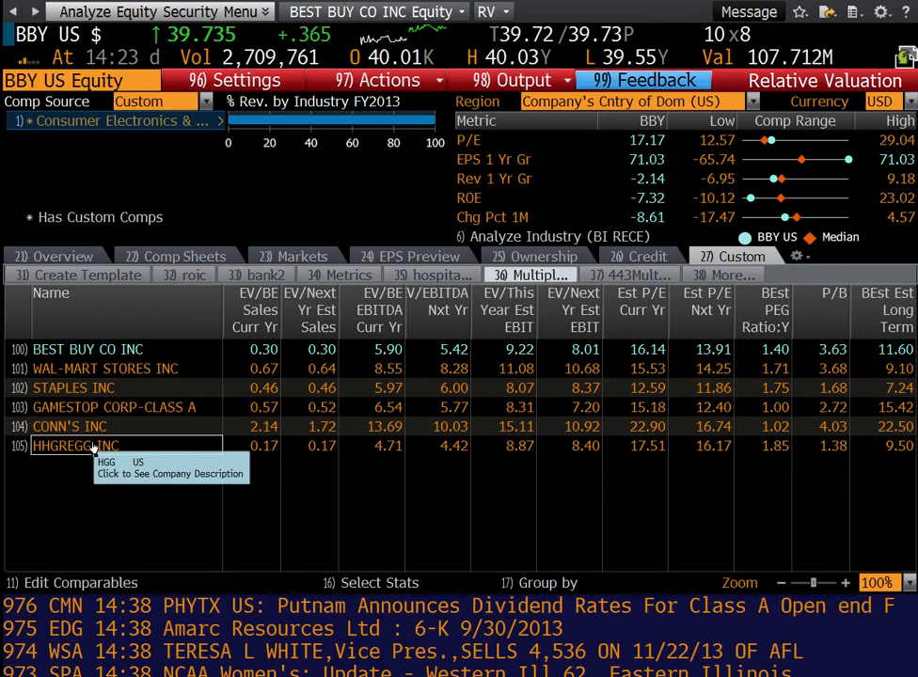
Add the Mkt Cap Wt Avg statistic to the peer multiples table
click(358, 580)
click(364, 380)
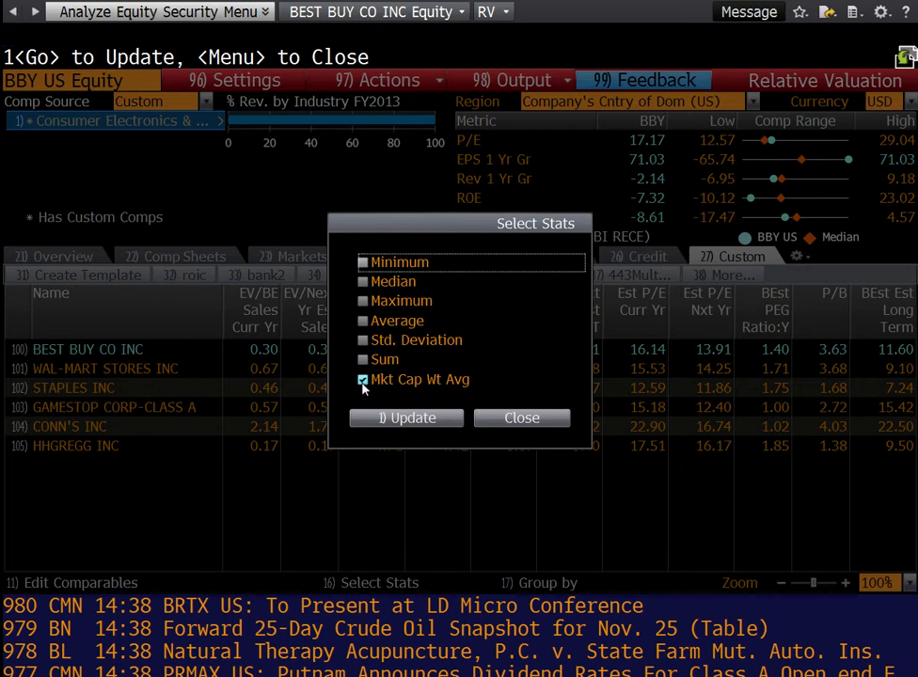
click(382, 419)
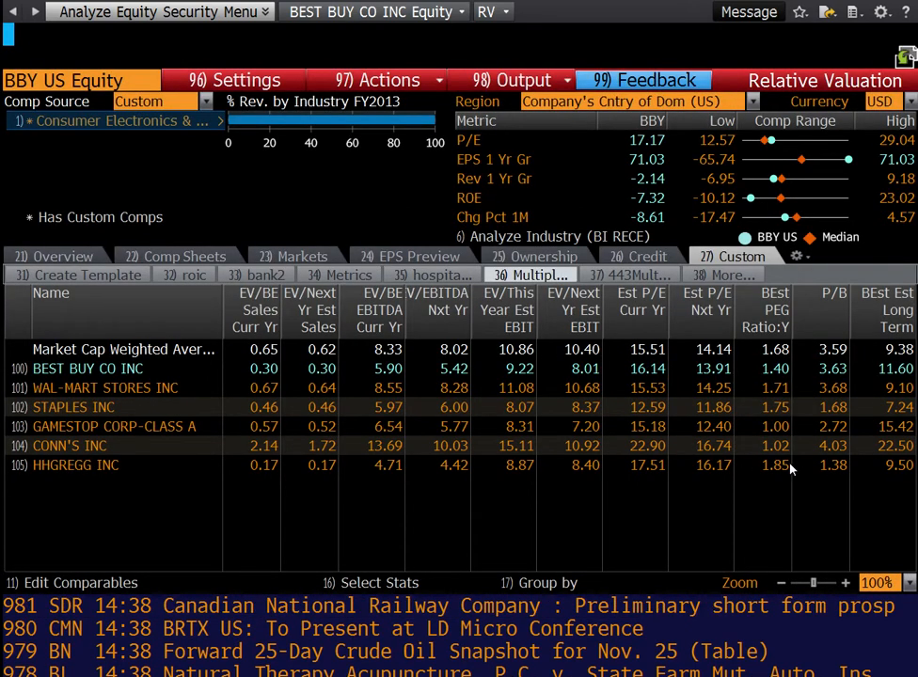
Export the relative valuation table to Excel and accept opening the exported file
click(541, 82)
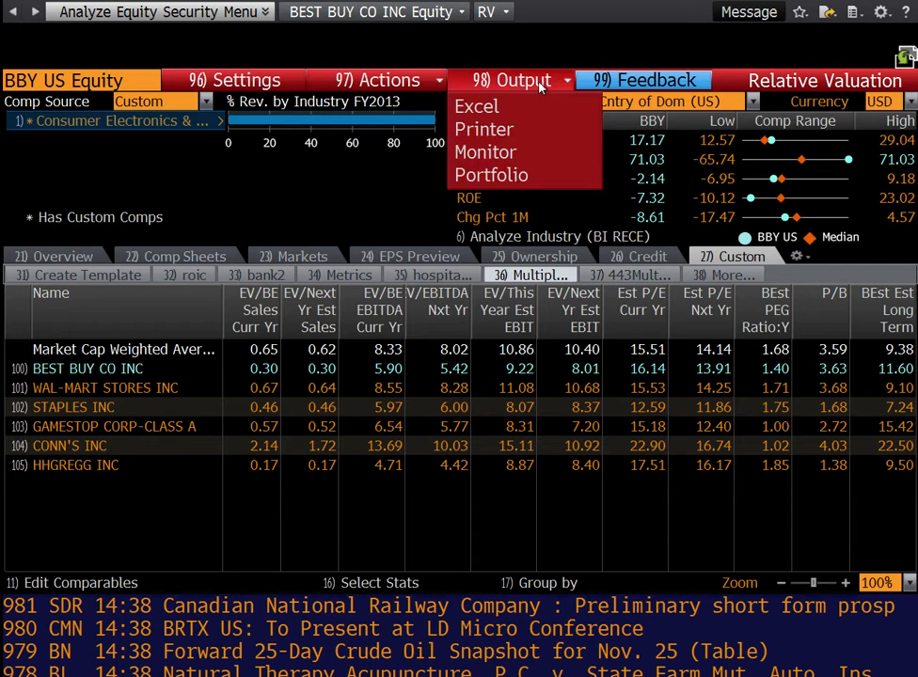
click(533, 108)
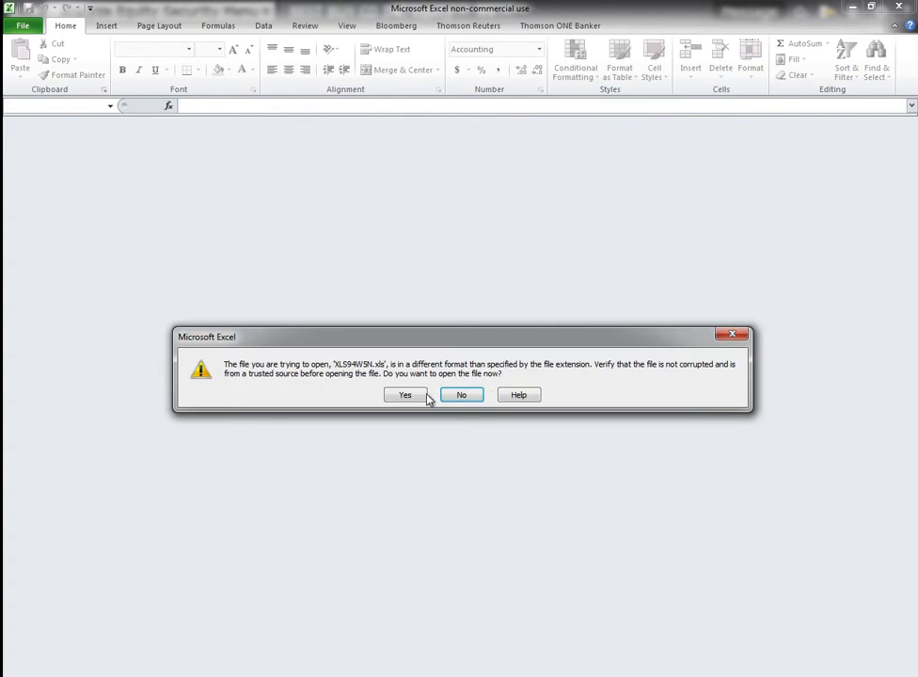
click(406, 395)
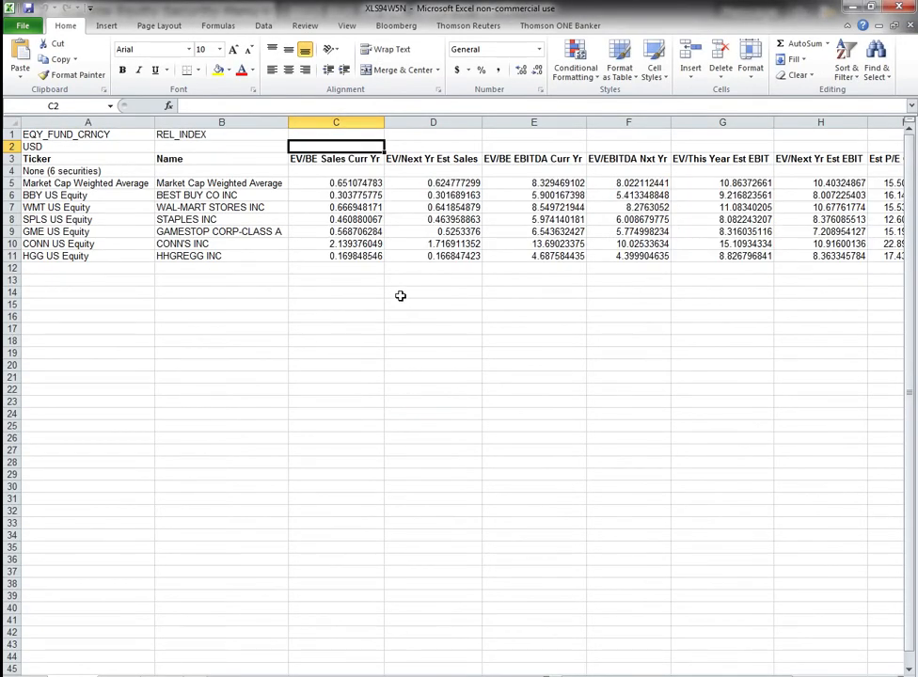
Format the peer multiples and market caps in C4:N11 with the comma number style
drag(363, 183, 662, 254)
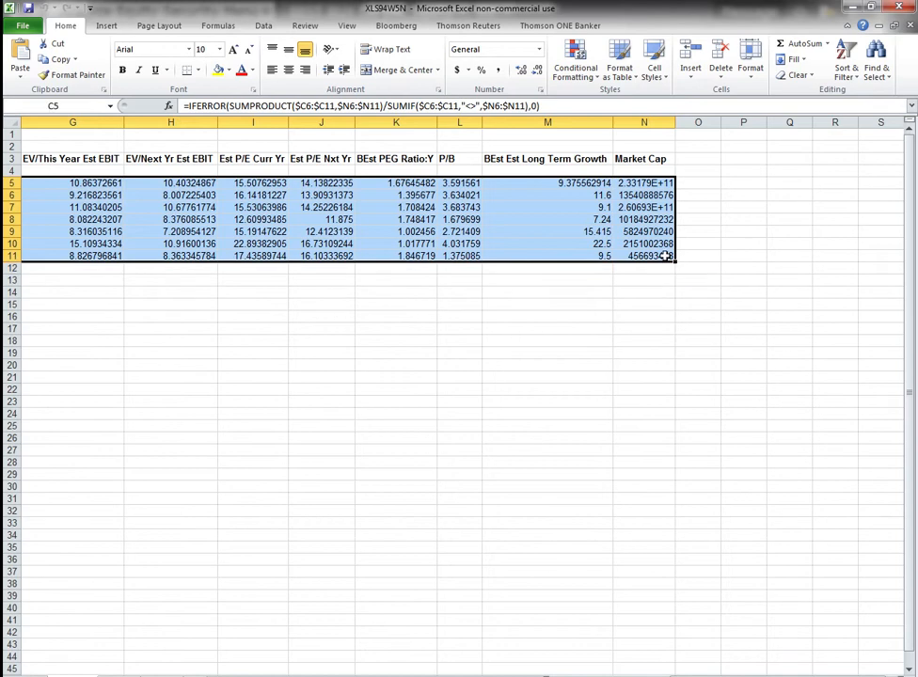
click(499, 70)
drag(358, 167, 894, 256)
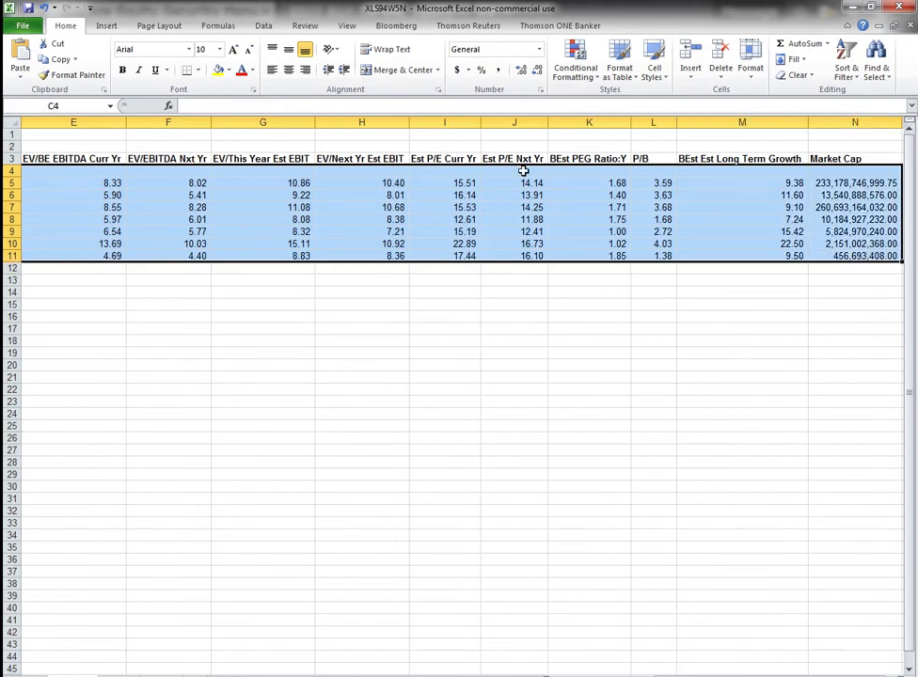
click(499, 70)
Save the export as an Excel Workbook named bb-comps in the shared Downloads folder, replacing the existing file
click(26, 27)
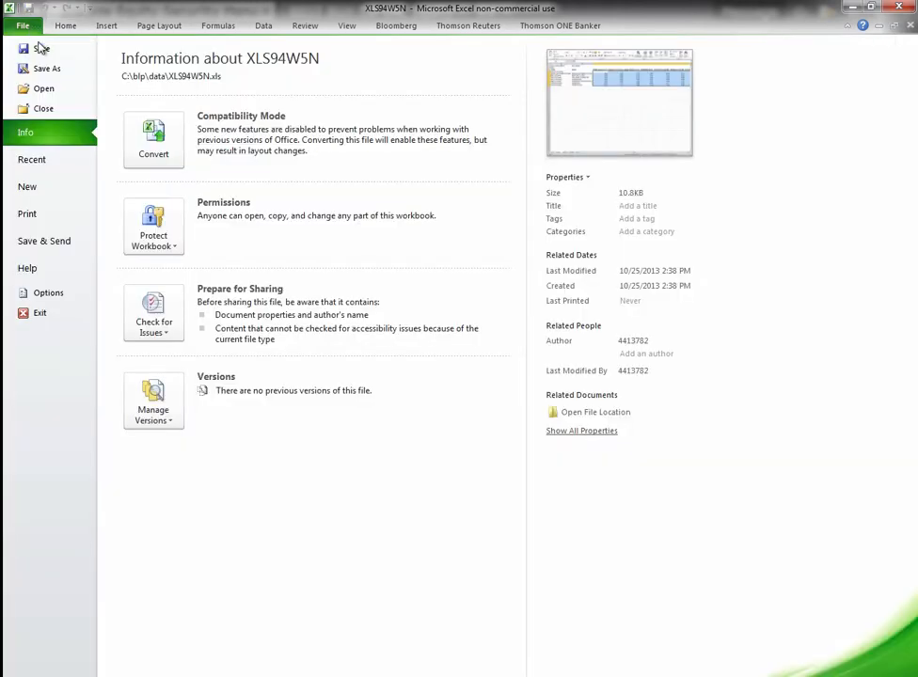
click(49, 72)
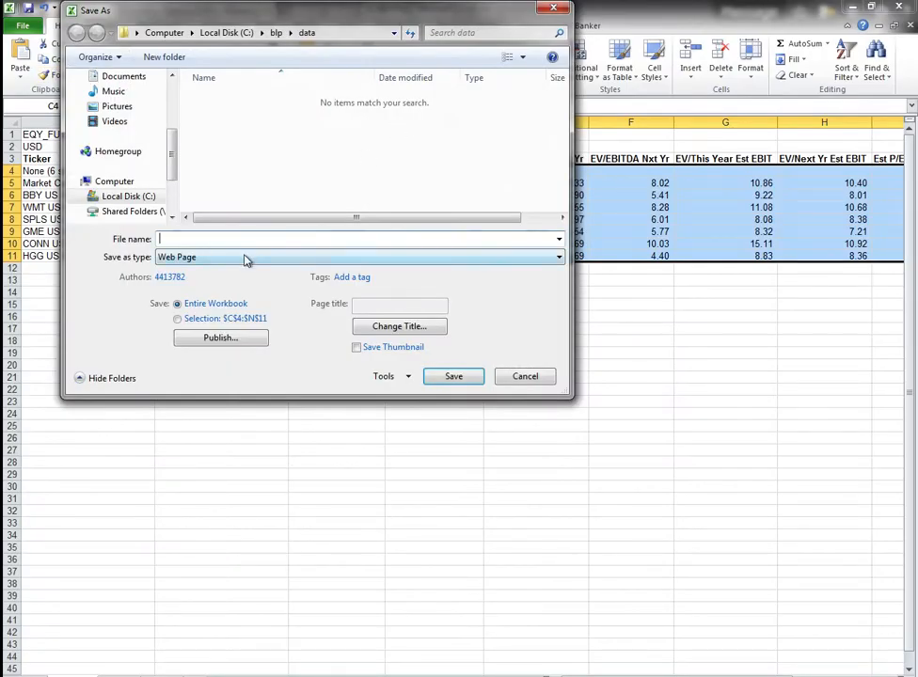
click(246, 257)
click(241, 270)
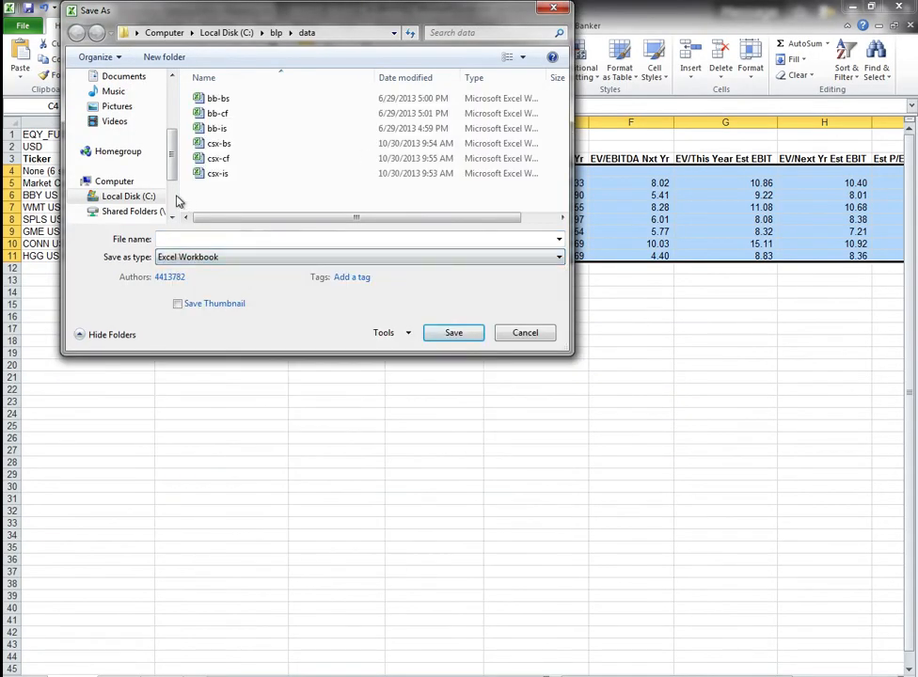
scroll(155, 172, down, 2)
click(153, 125)
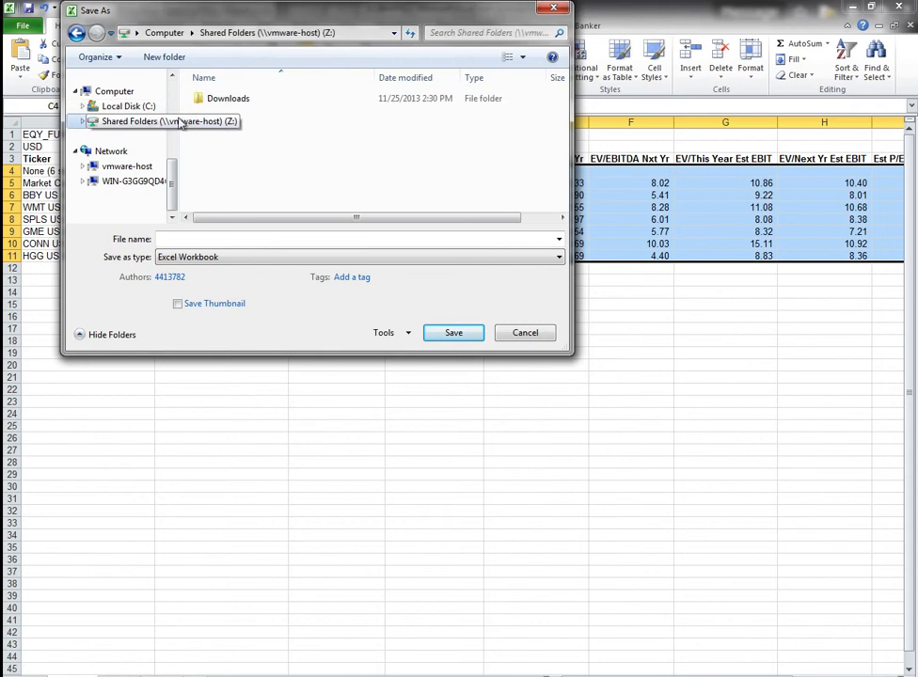
double_click(256, 101)
click(246, 238)
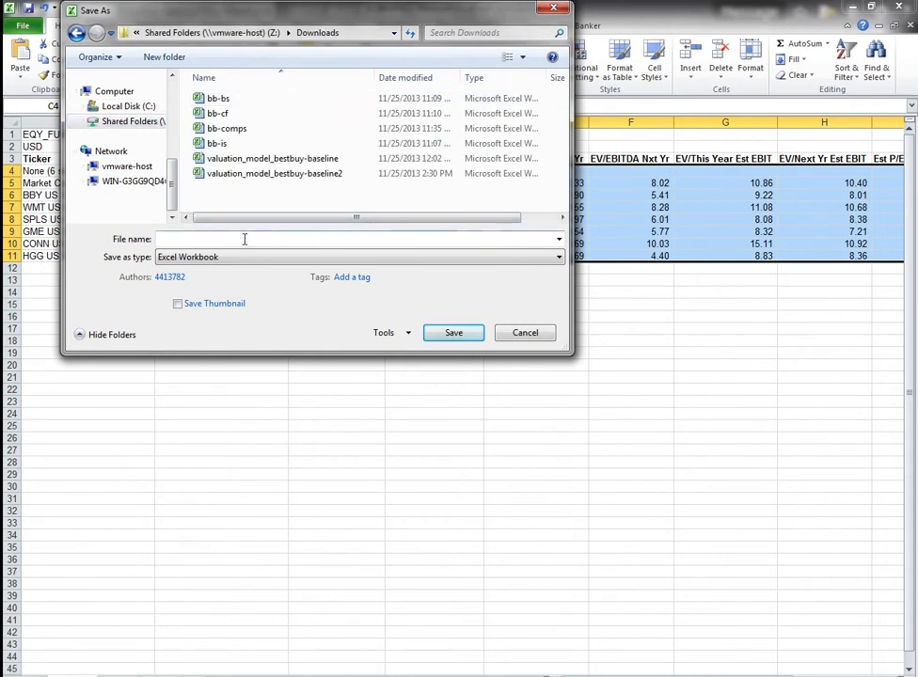
click(235, 128)
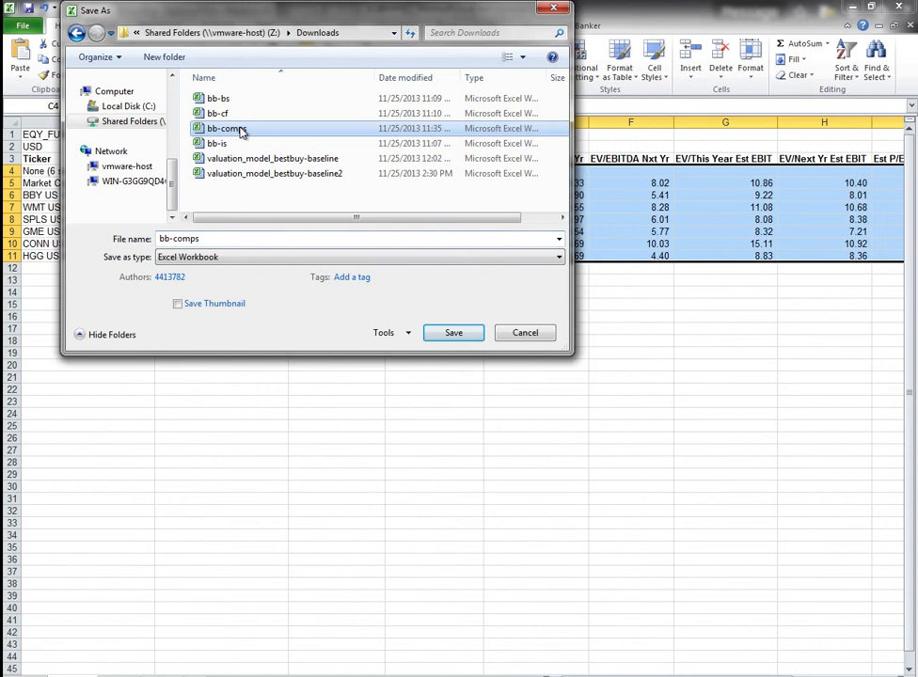
click(461, 333)
click(505, 364)
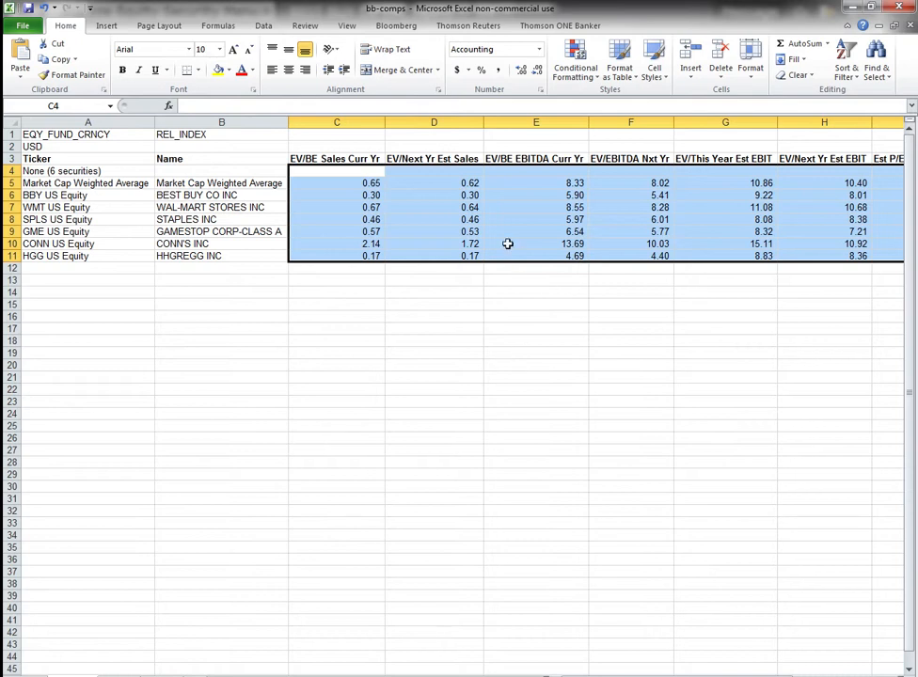
Convert the whole comps sheet's Bloomberg formulas to static values by copying it and pasting values in place
click(442, 207)
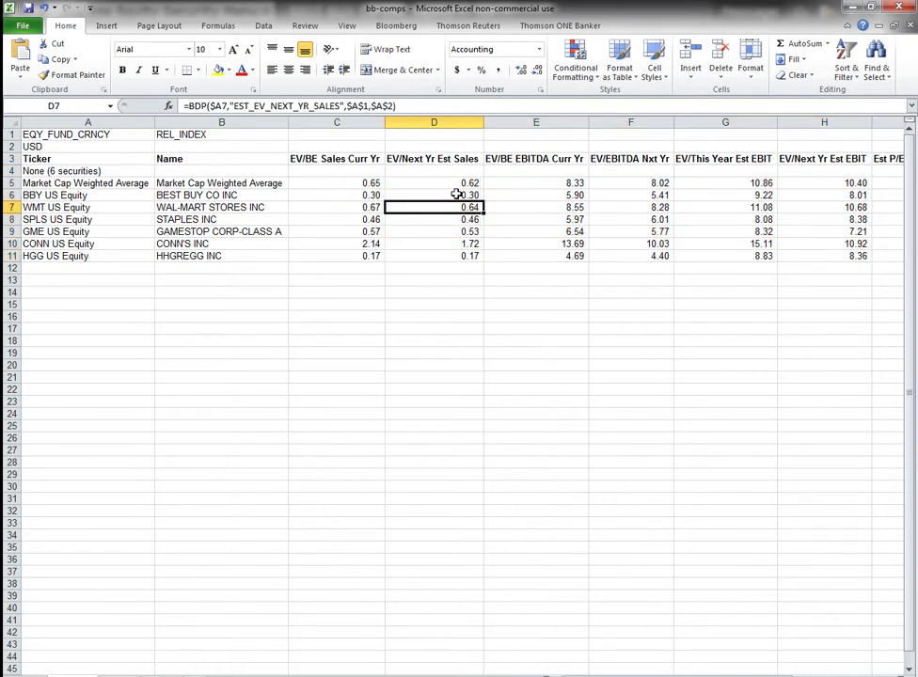
click(11, 122)
right_click(18, 126)
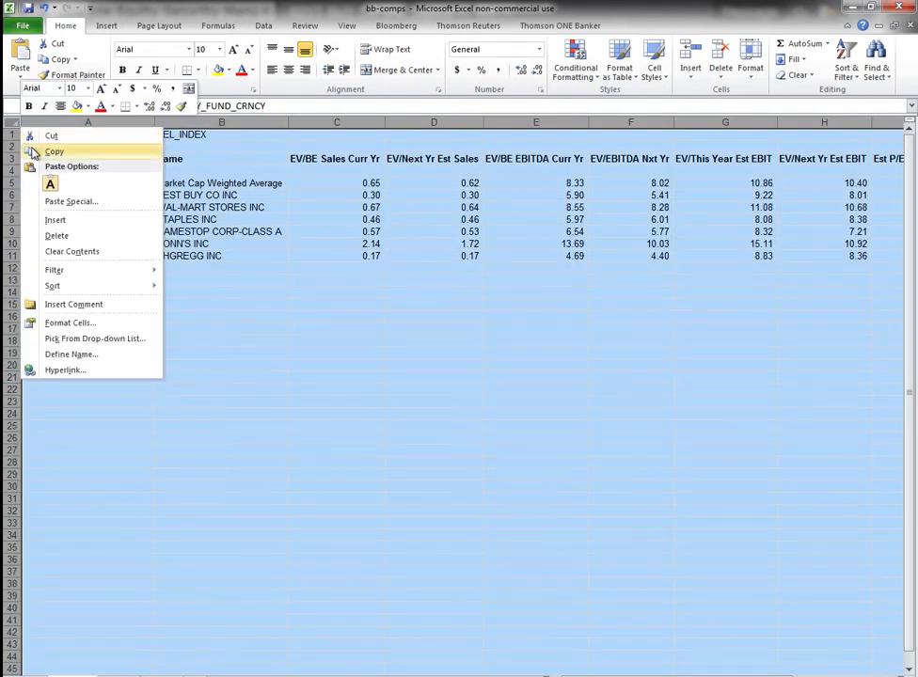
click(32, 152)
right_click(19, 127)
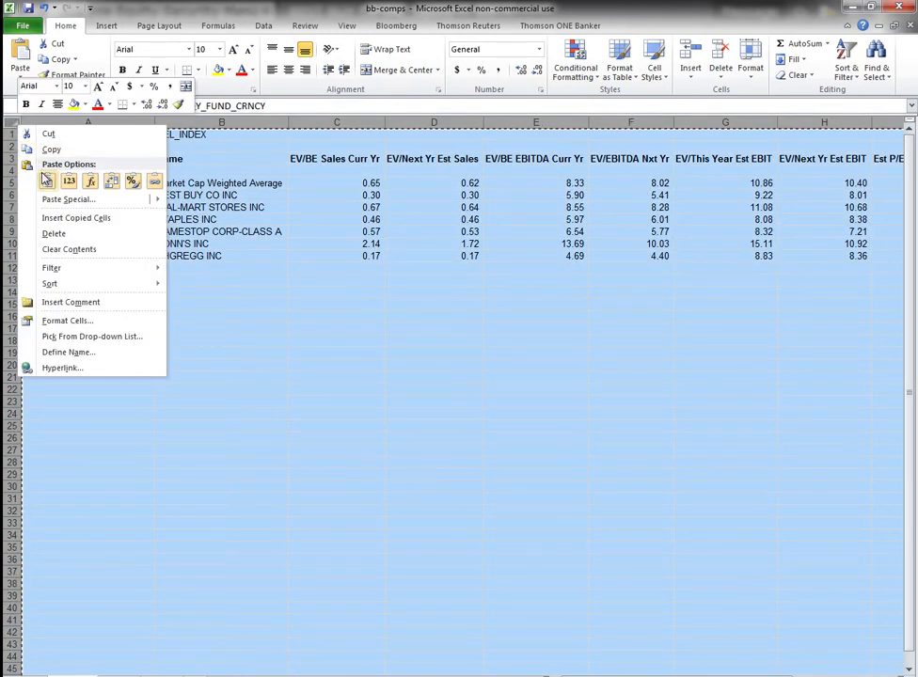
click(68, 199)
click(36, 143)
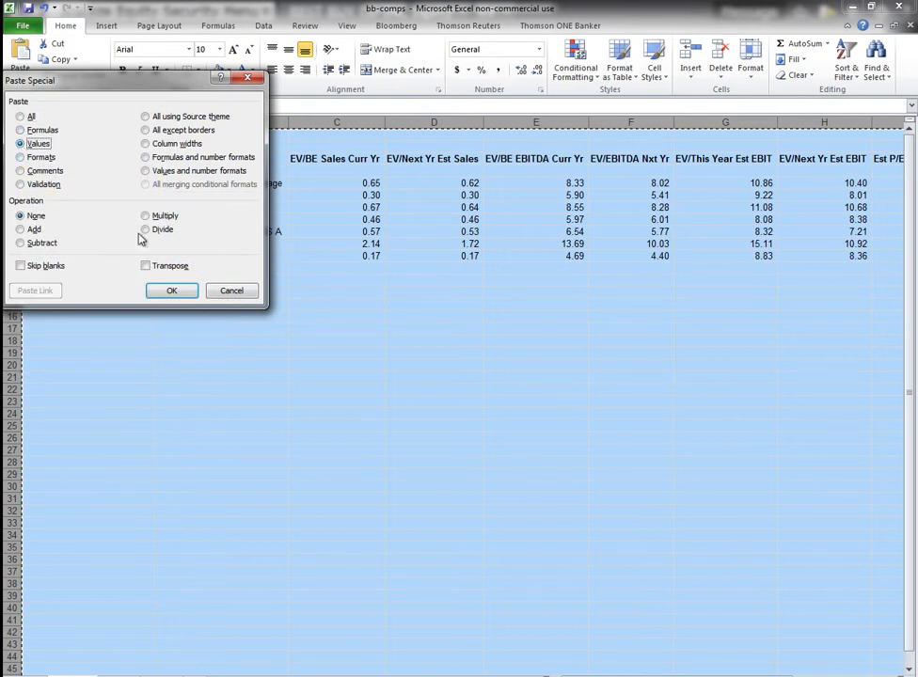
click(174, 290)
click(315, 220)
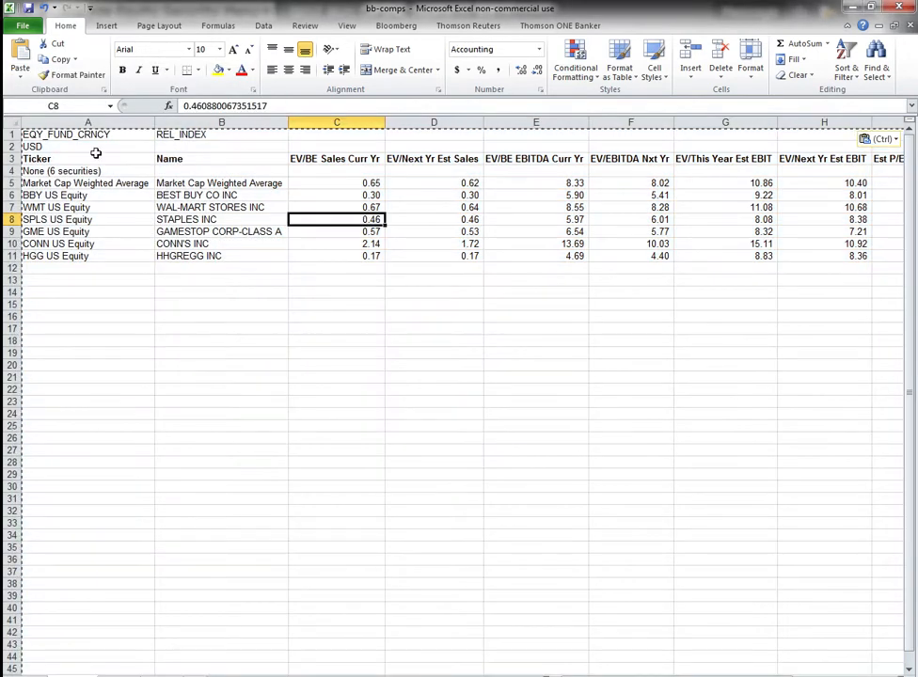
Save the workbook over bb-comps in the shared Downloads folder, overwriting other changes, and close it
click(23, 26)
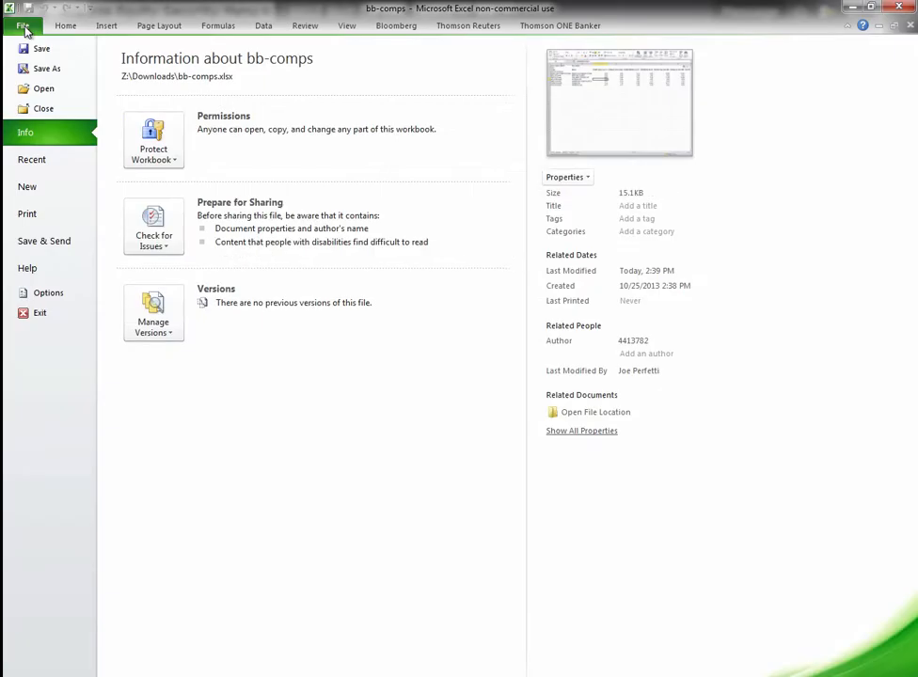
click(45, 68)
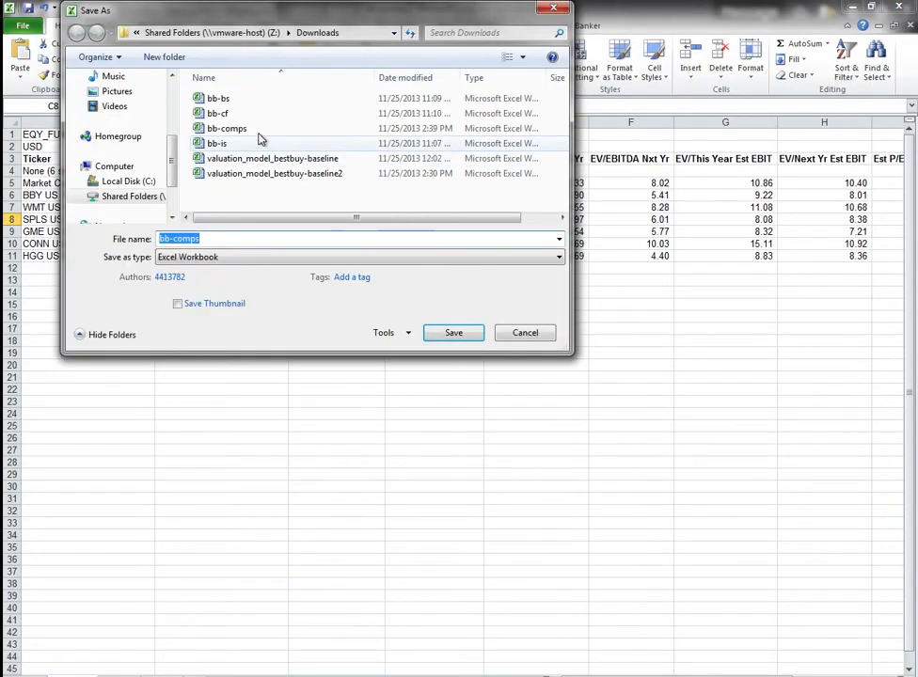
click(266, 128)
click(454, 333)
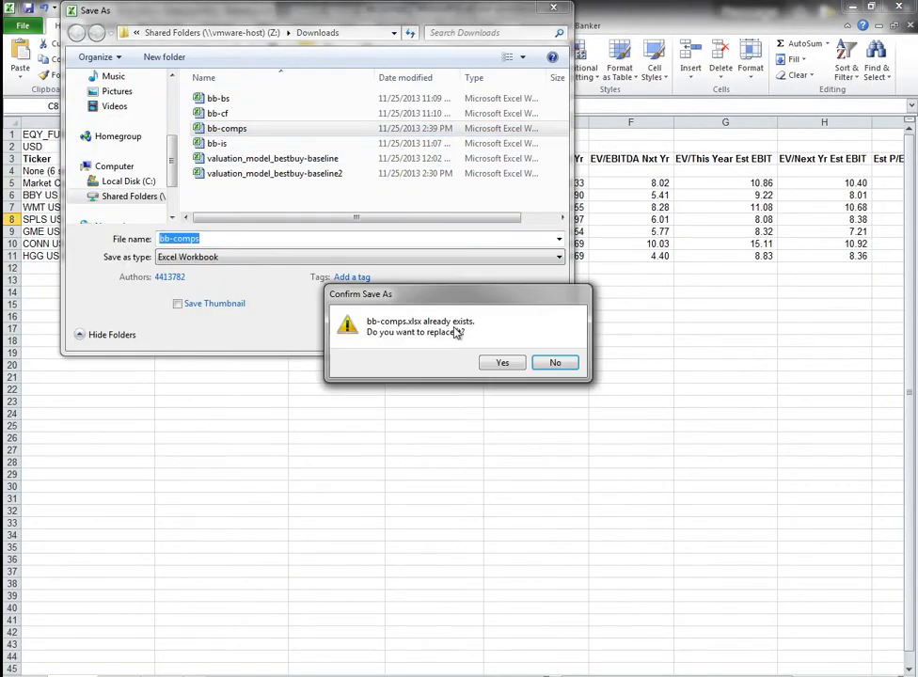
click(505, 362)
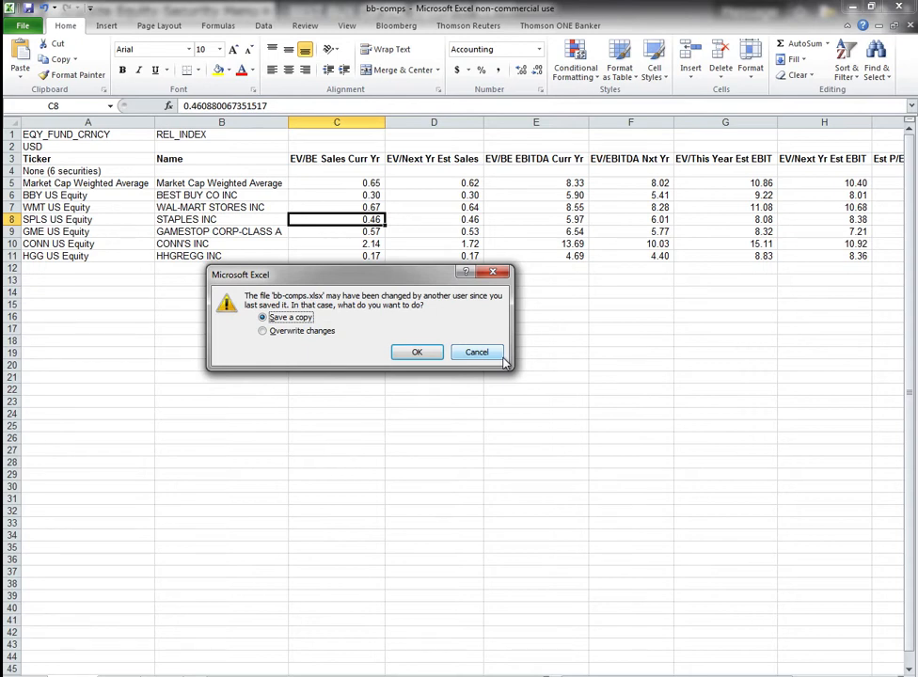
click(303, 331)
click(418, 353)
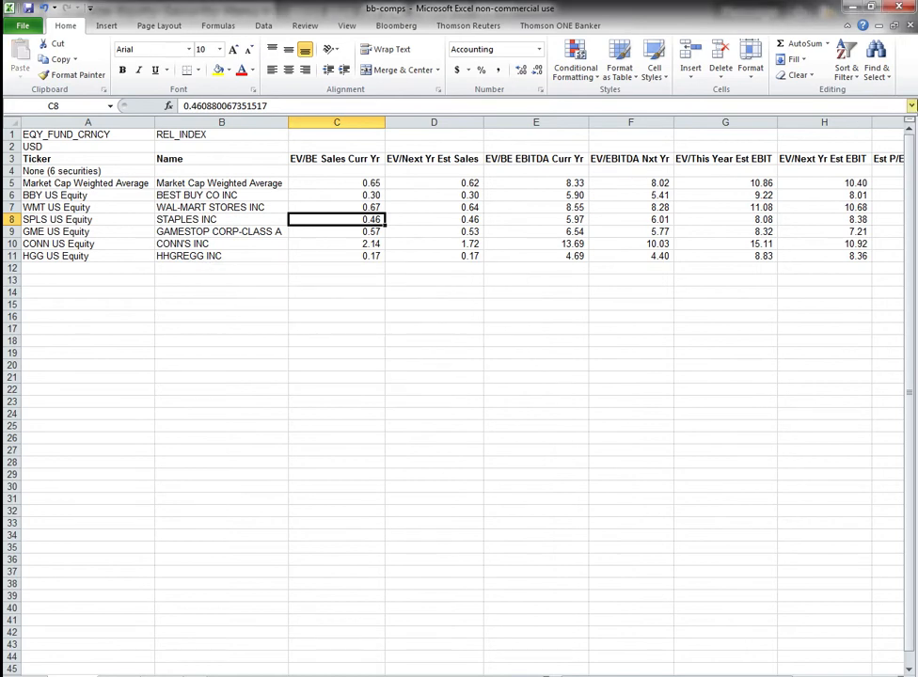
click(909, 26)
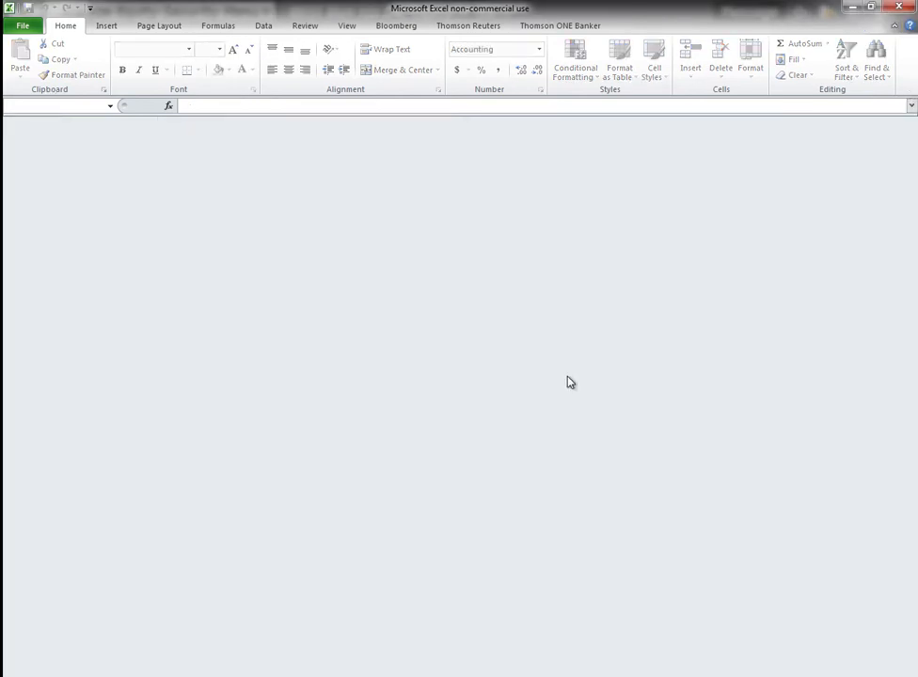
Switch back to the Mac desktop and open bb-comps.xlsx from the Downloads folder in Excel
key(super+Tab)
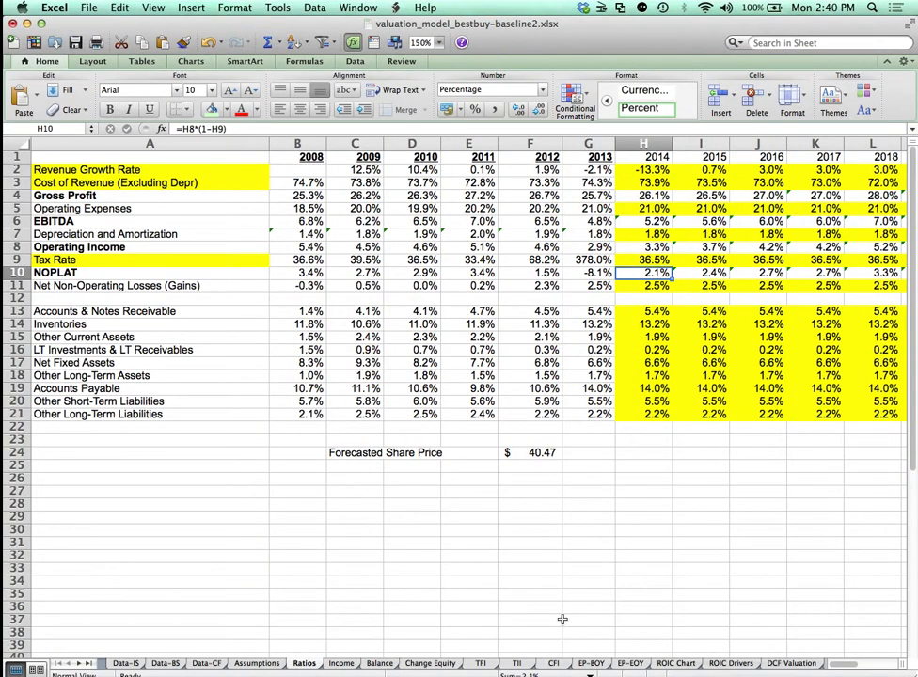
click(55, 675)
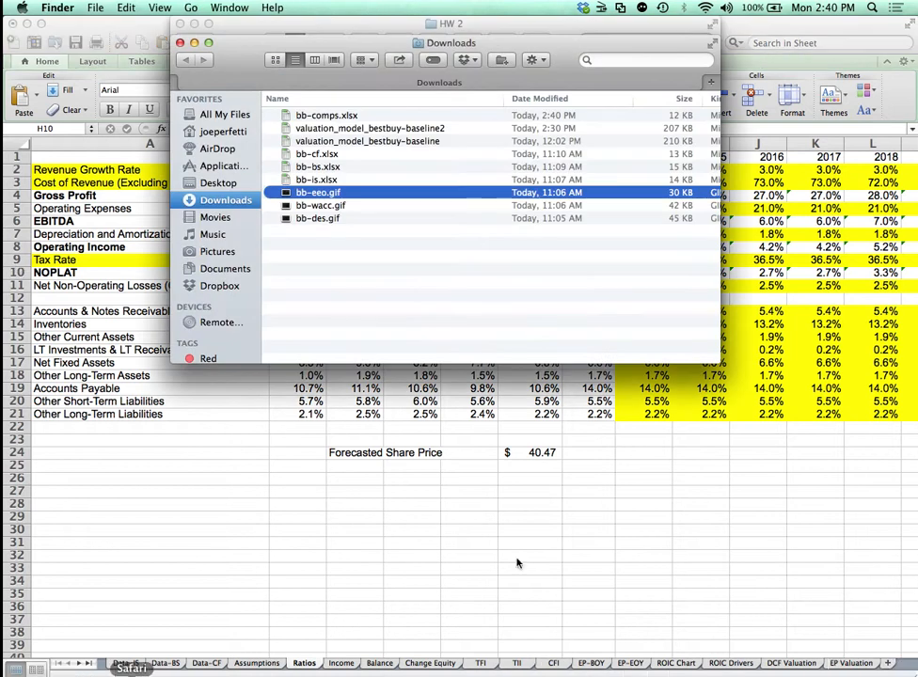
double_click(350, 115)
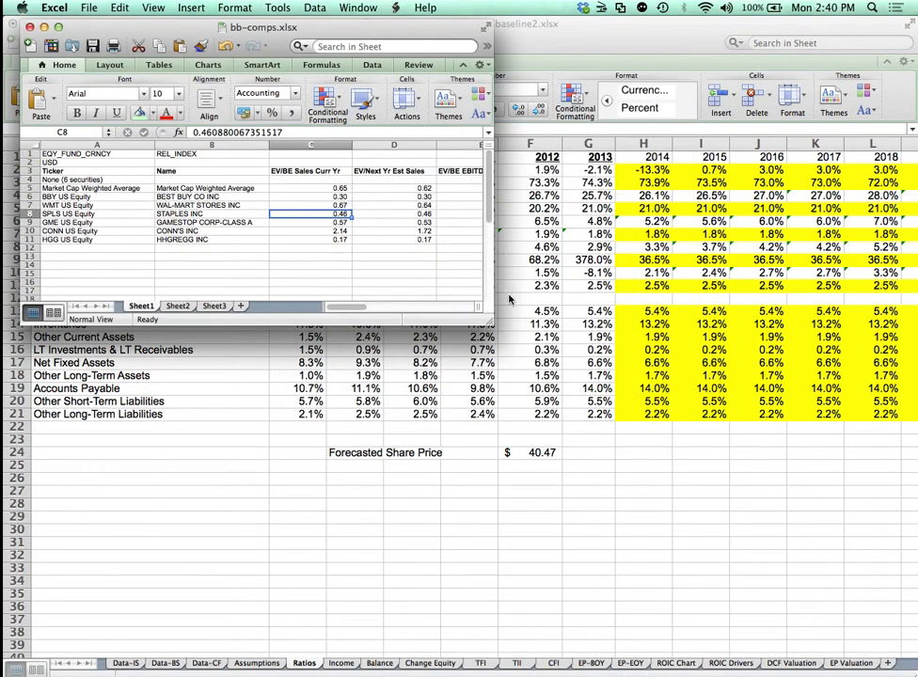
Enlarge the bb-comps workbook window and examine the peer valuation multiples, including the market cap weighted average EV/EBITDA
drag(483, 321, 906, 550)
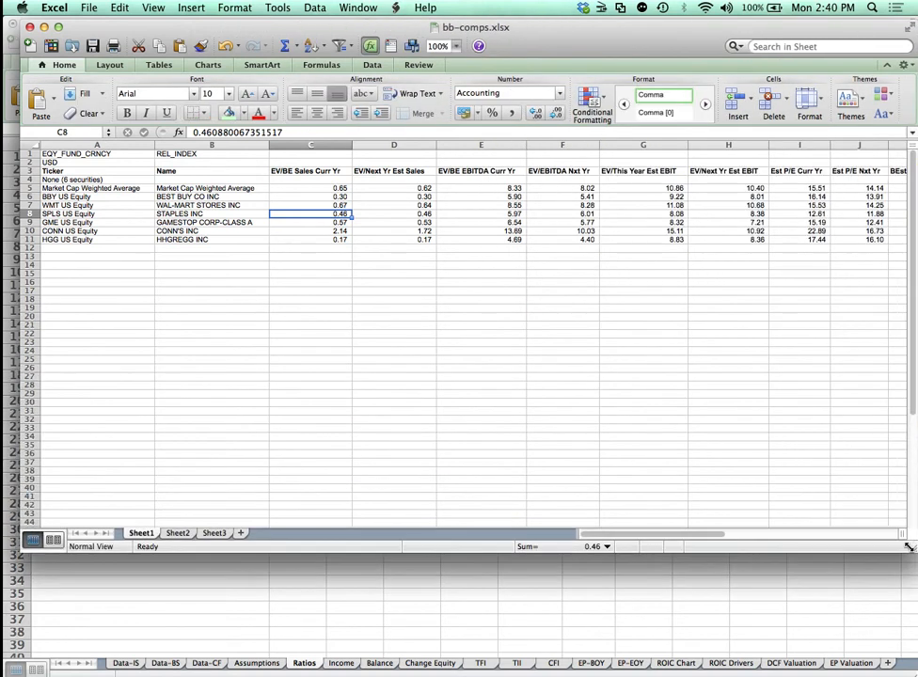
click(527, 232)
click(520, 205)
click(517, 189)
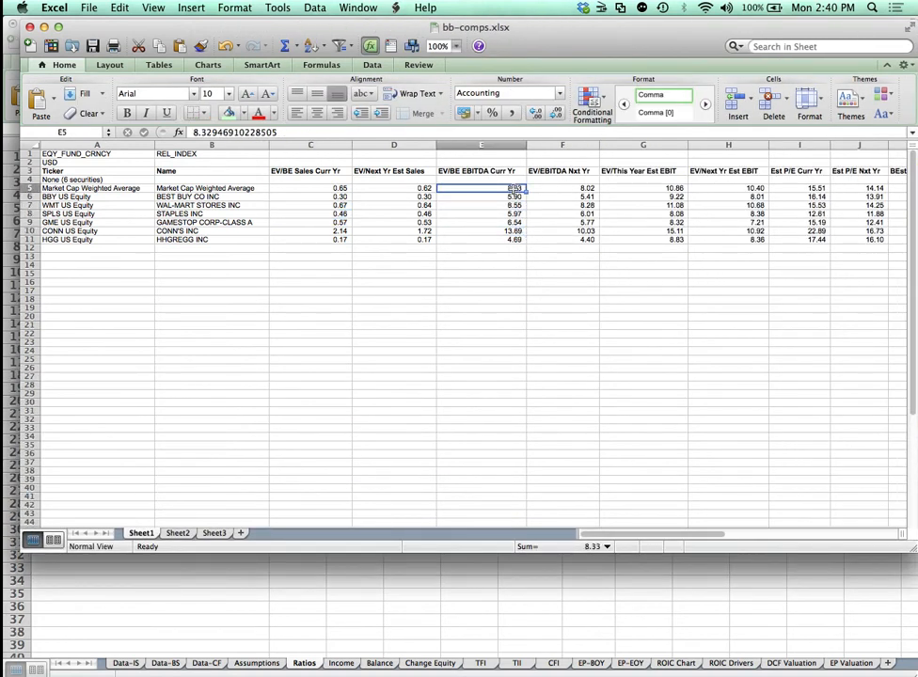
click(141, 534)
click(205, 465)
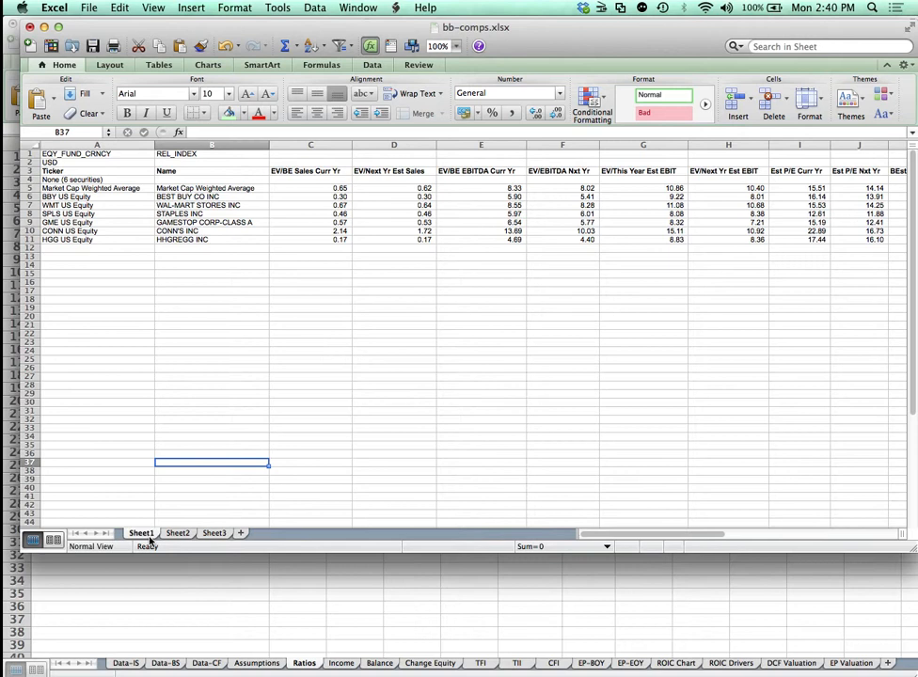
Move Sheet1 from bb-comps.xlsx into valuation_model_bestbuy-baseline2.xlsx, placing it after all existing sheets
right_click(150, 539)
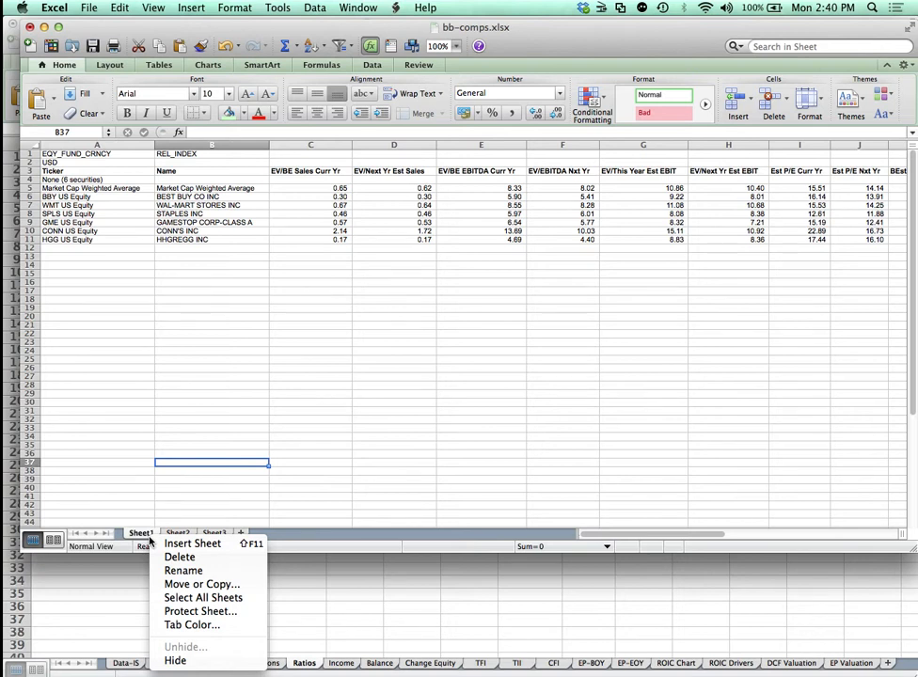
click(201, 585)
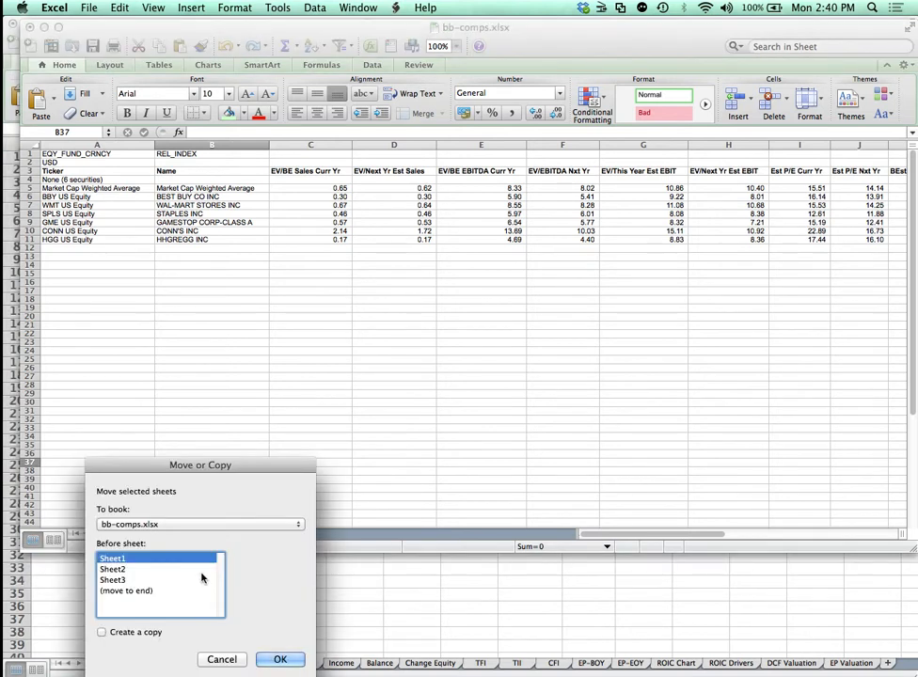
click(213, 525)
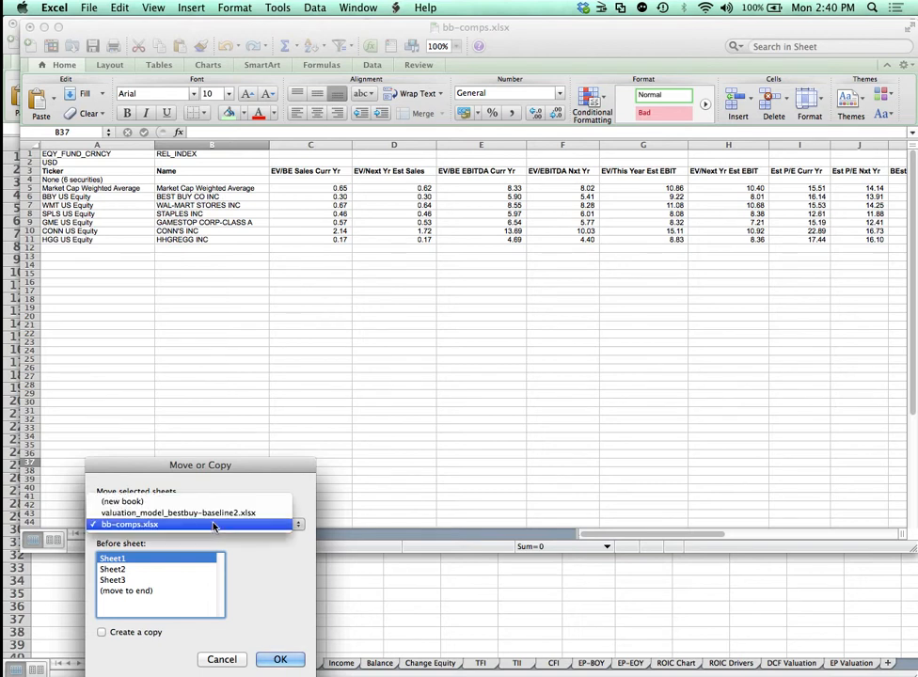
click(220, 514)
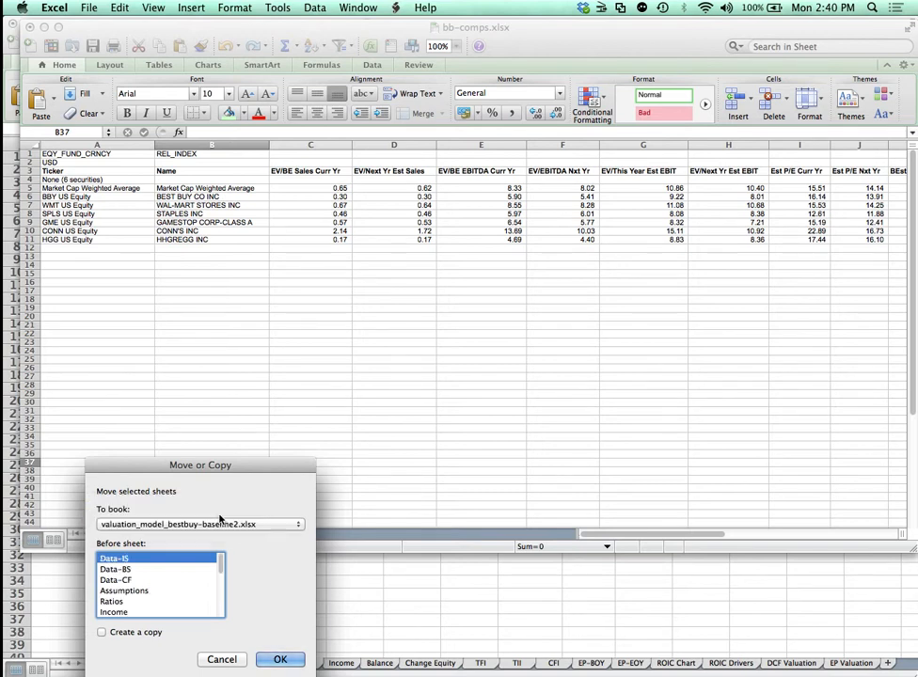
scroll(222, 602, down, 5)
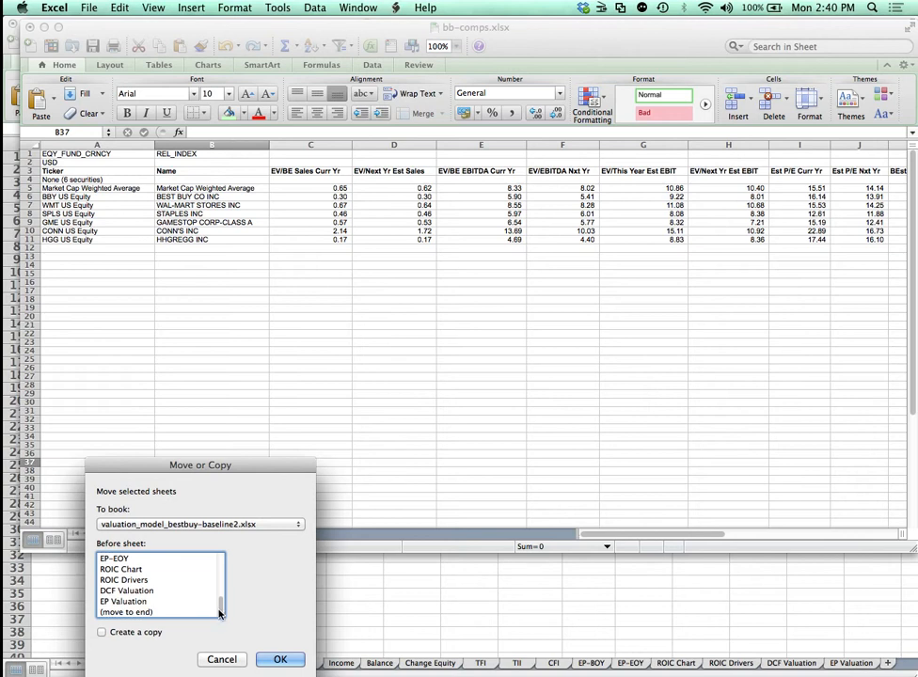
click(135, 613)
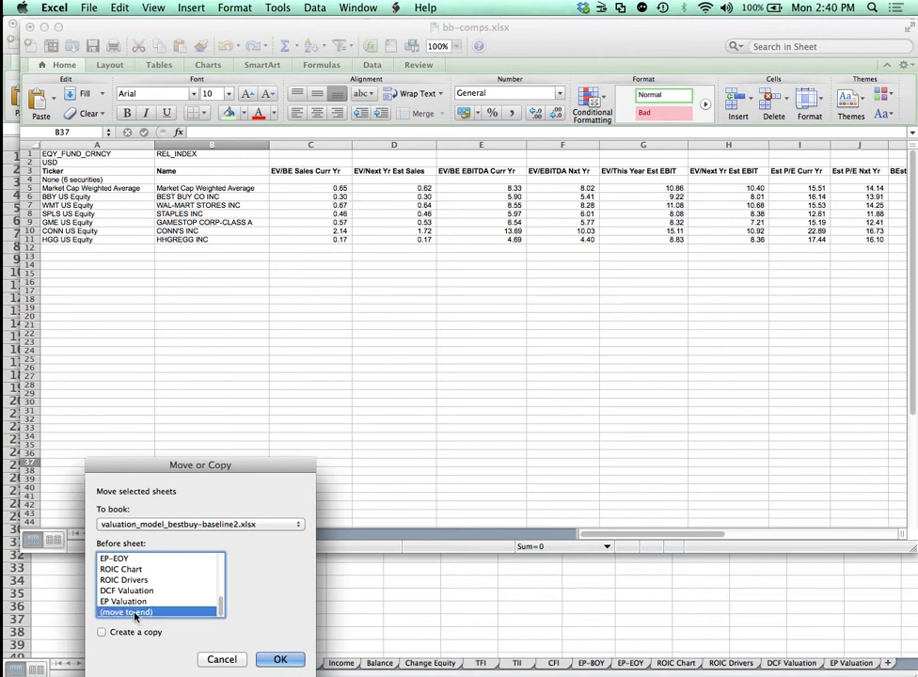
click(281, 659)
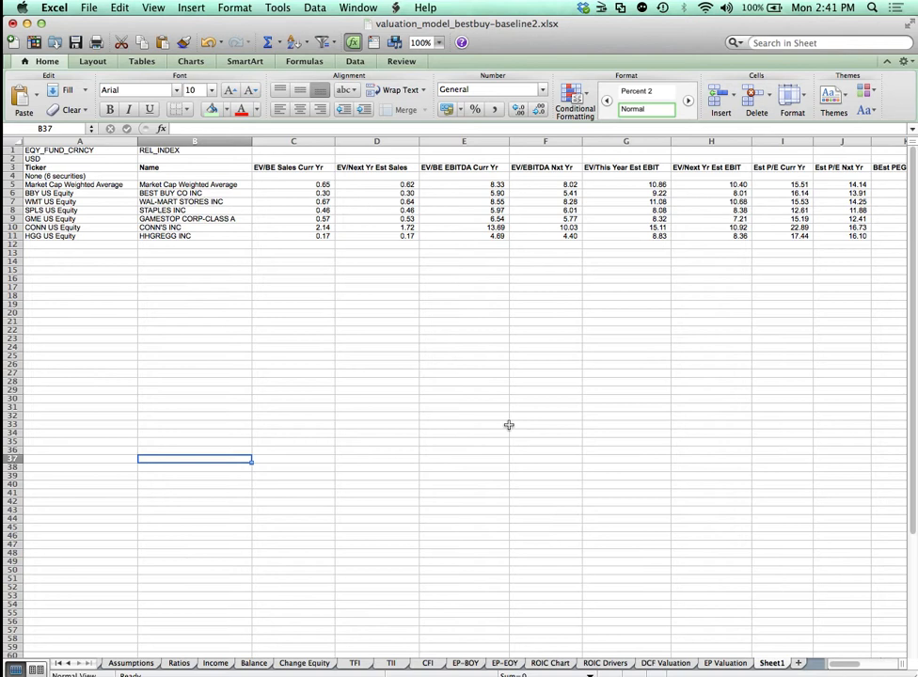
Magnify the comps sheet to 200% and check the Forecasted Share Price cell on the DCF Valuation sheet
click(436, 41)
click(443, 59)
scroll(507, 369, up, 3)
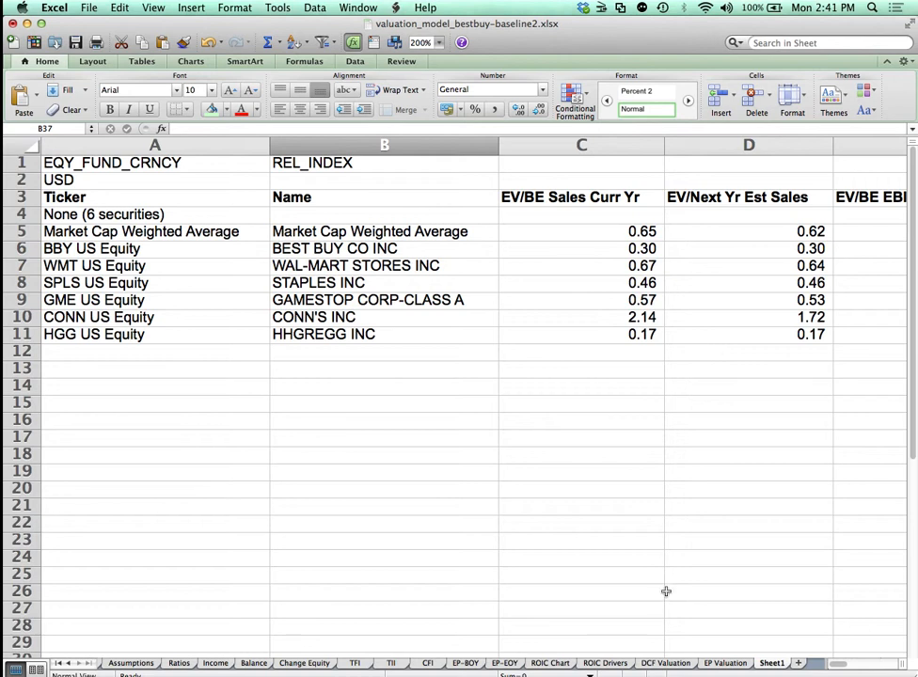
click(664, 665)
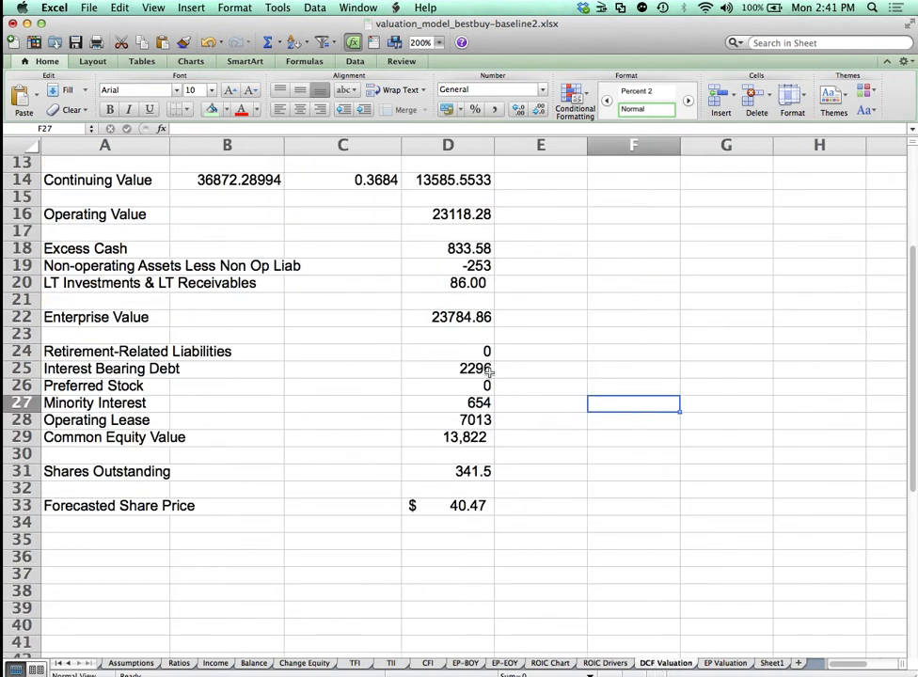
click(477, 506)
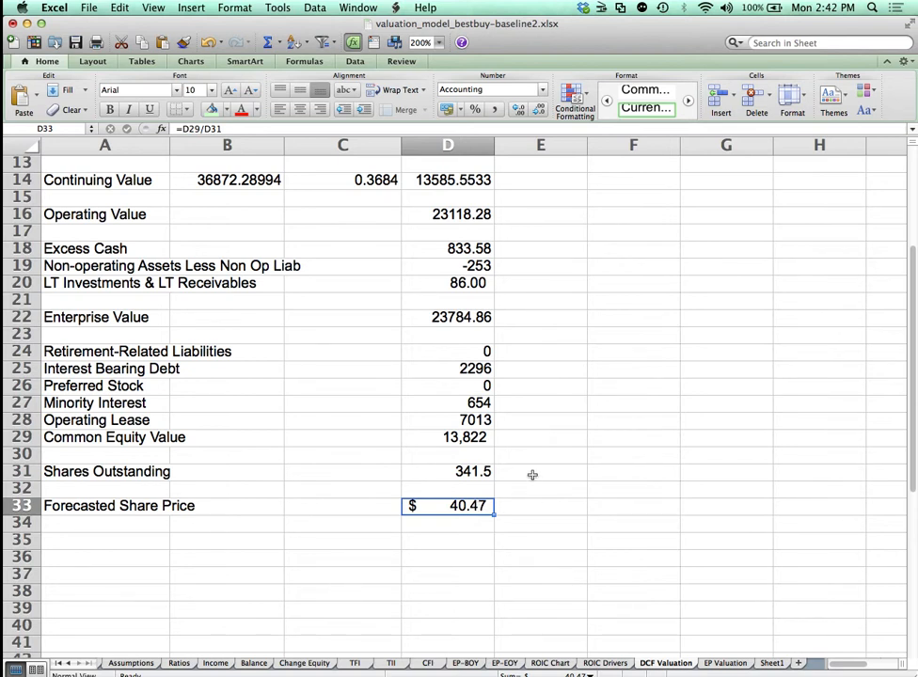
Switch to Bloomberg in the Windows 7 x64 virtual machine and open the FA function for Best Buy
click(471, 673)
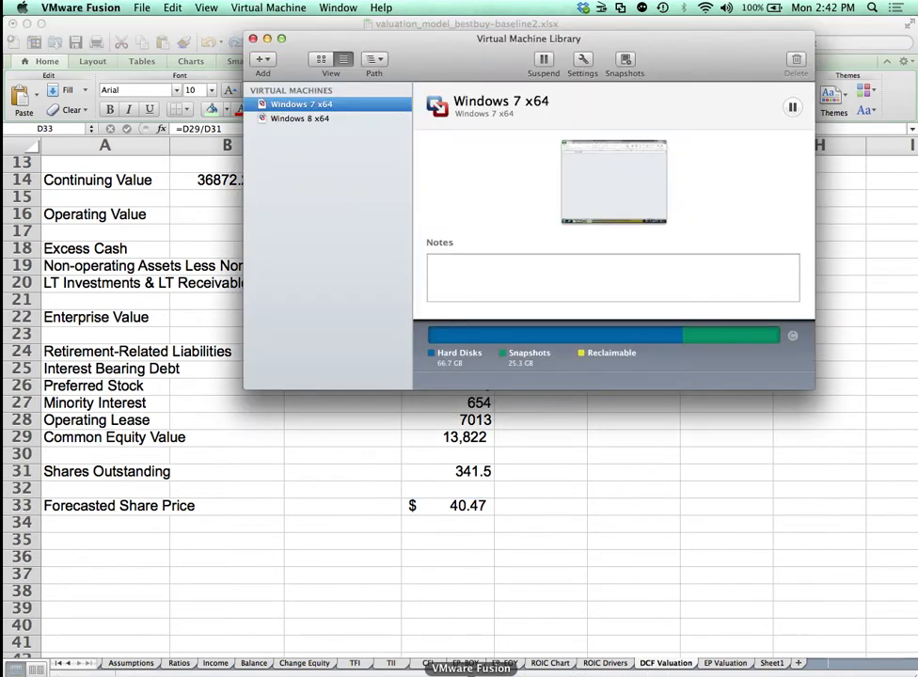
click(339, 8)
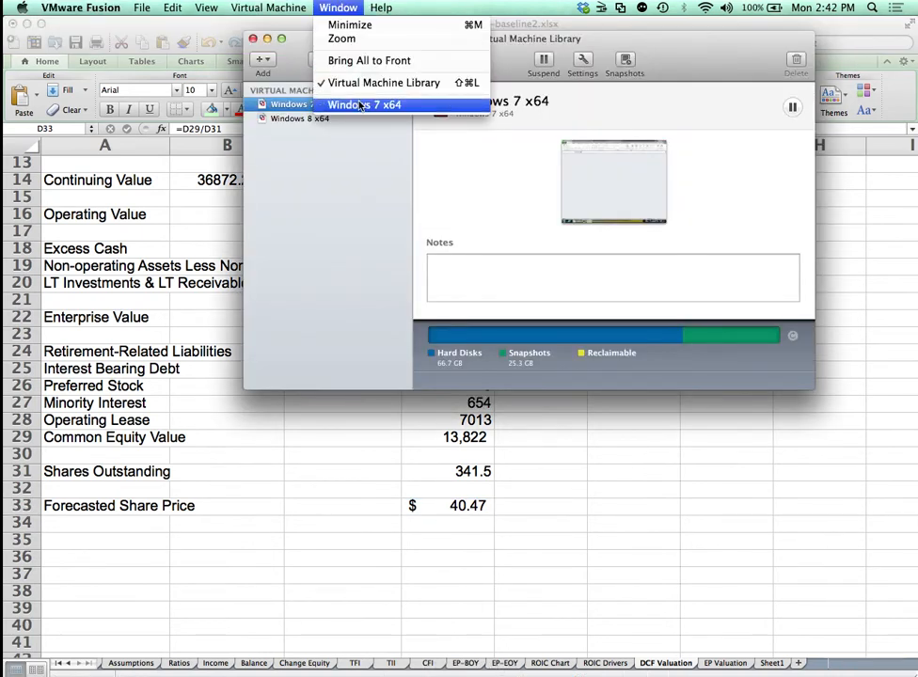
click(360, 105)
mouse_move(212, 675)
click(150, 583)
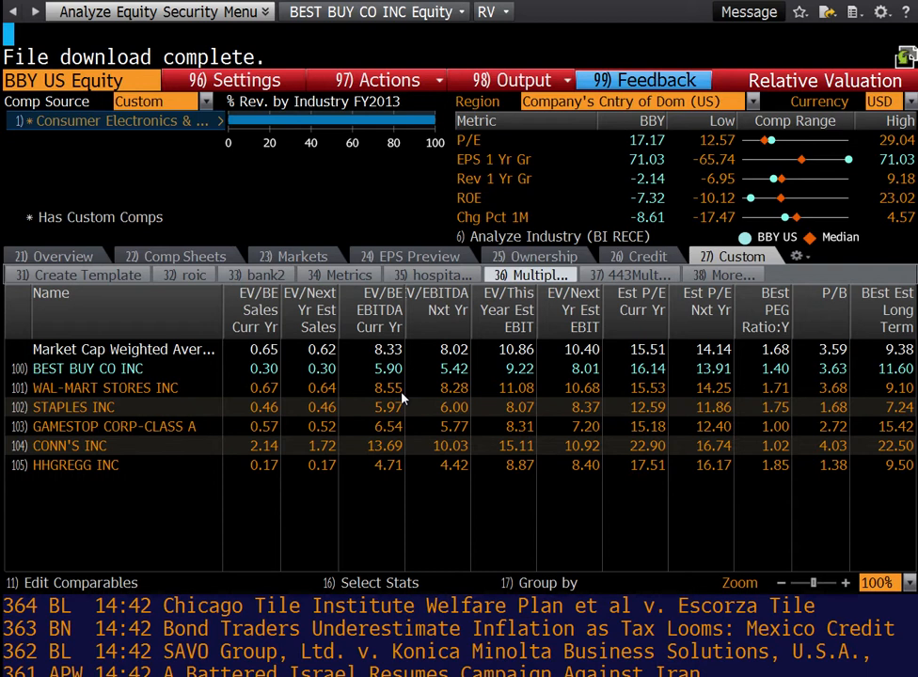
text(FA)
key(Return)
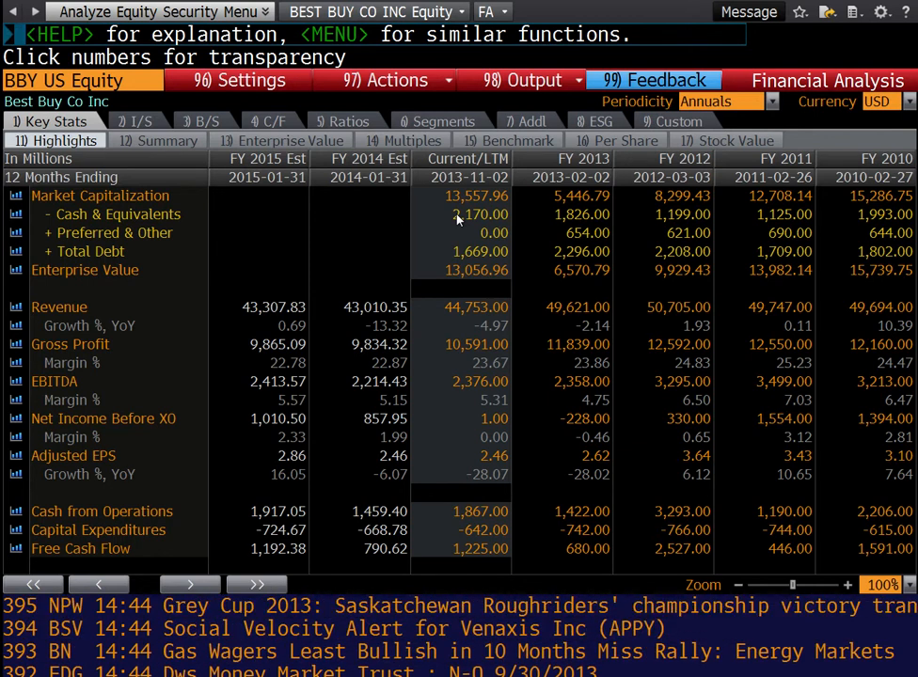
Return to the Excel model and enter the label Bloomberg Equivalent EV in cell E21 of the DCF Valuation sheet
key(super+Tab)
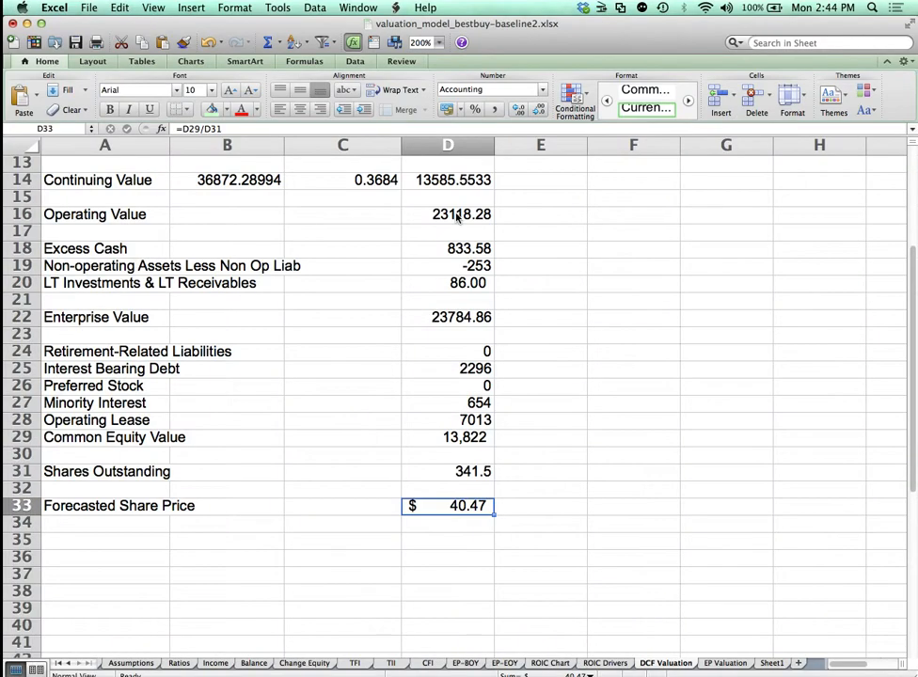
click(439, 320)
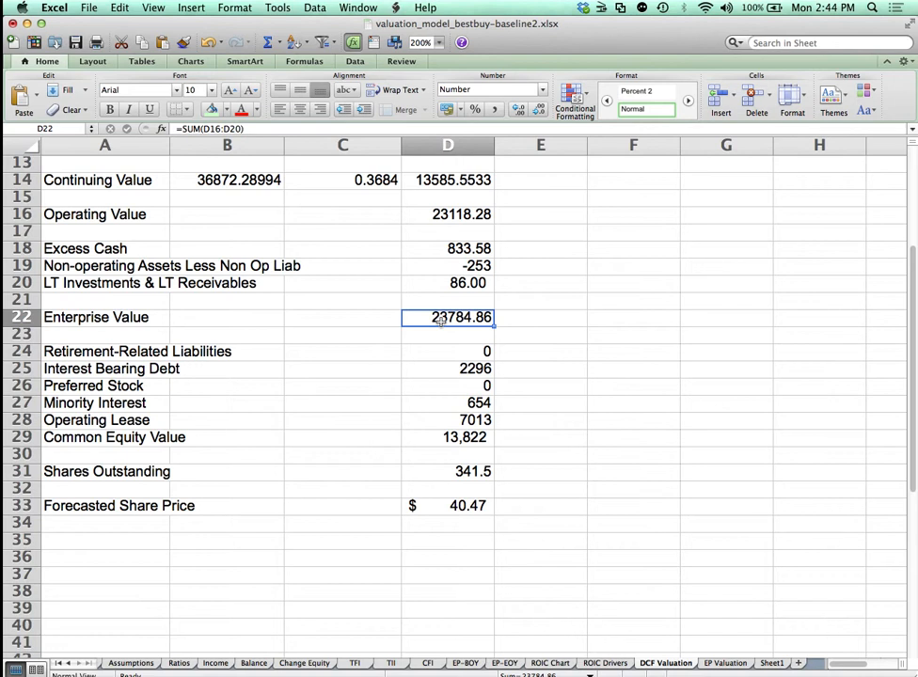
click(555, 298)
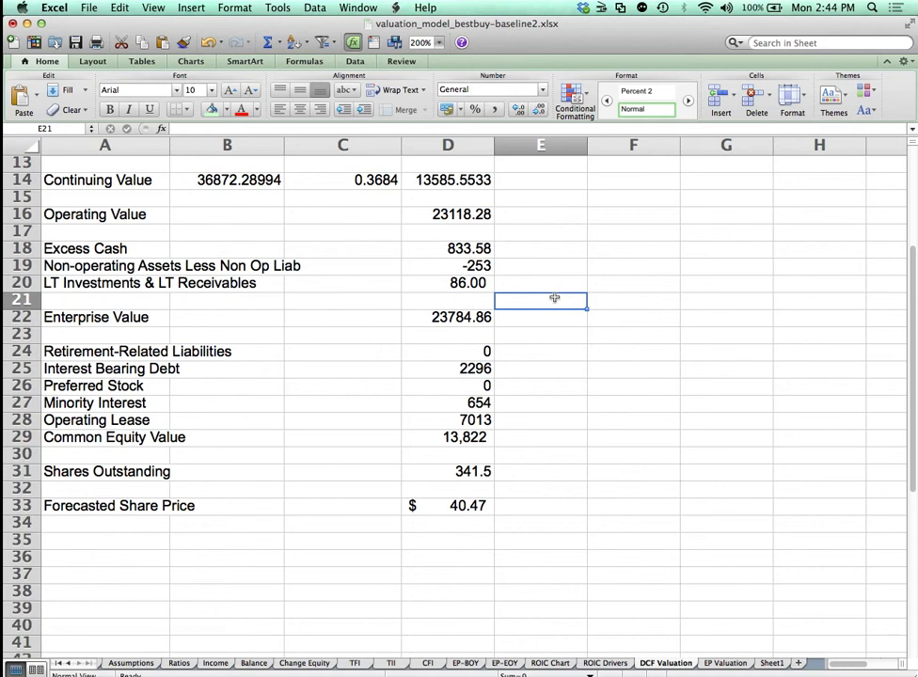
text(Bloomberg Equivalent R)
key(BackSpace)
text(EV)
key(Return)
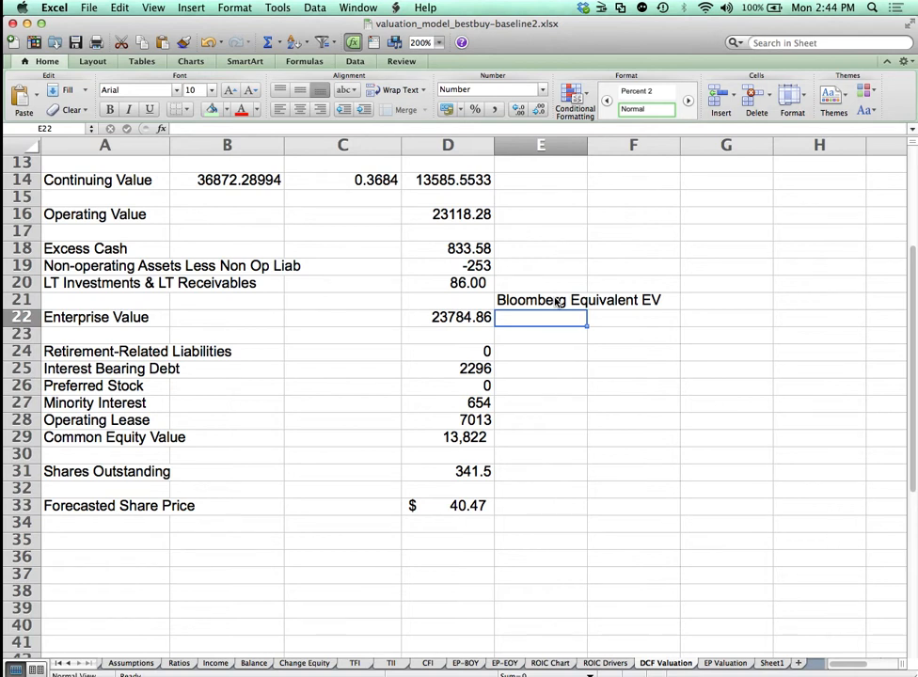
Begin a formula in E22 that adds common equity value, interest bearing debt and preferred stock: =D29+D25+D26
text(=)
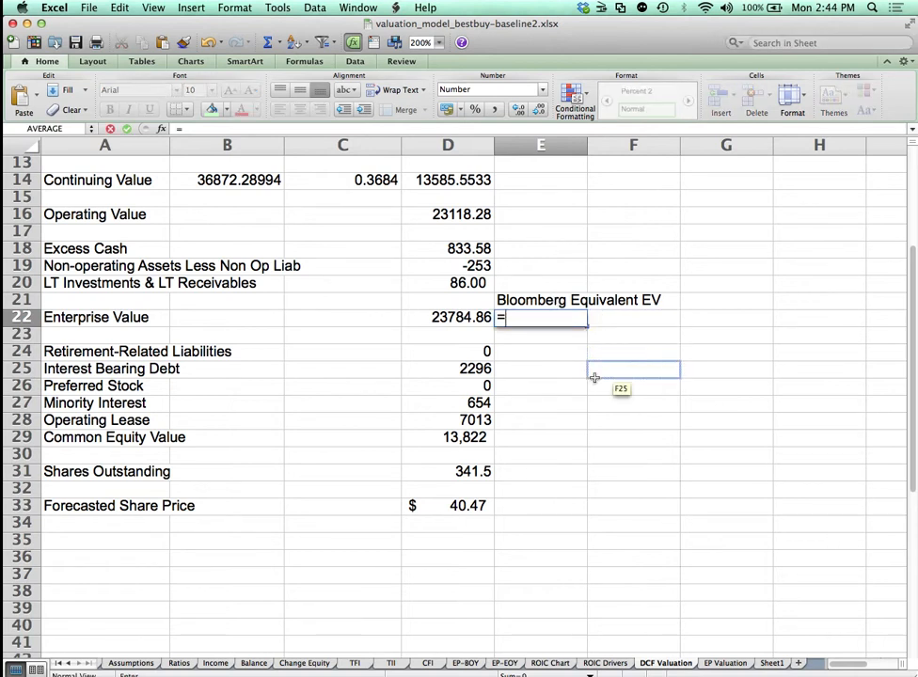
click(484, 440)
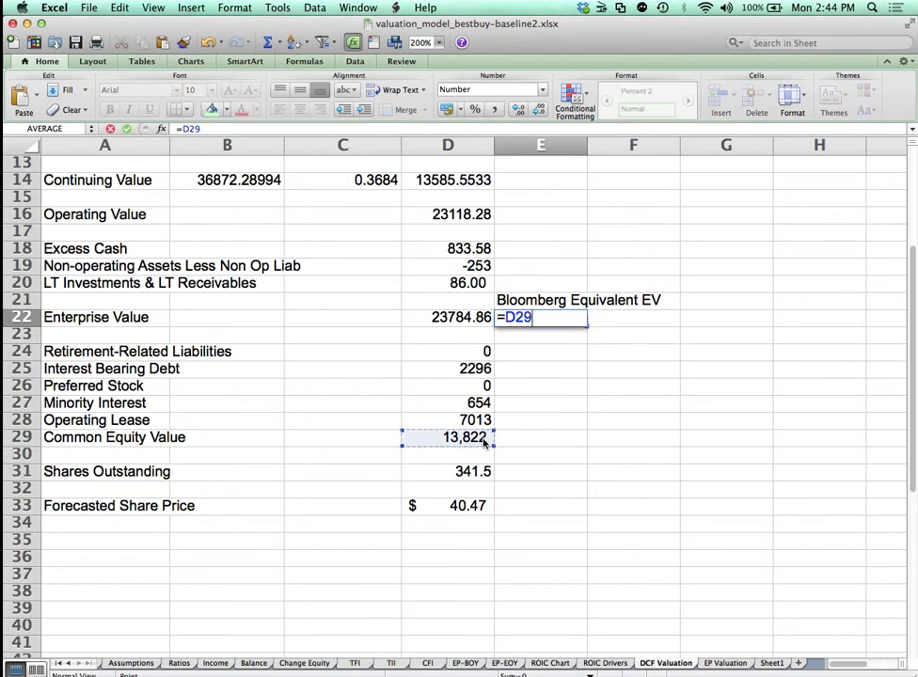
text(+)
click(453, 368)
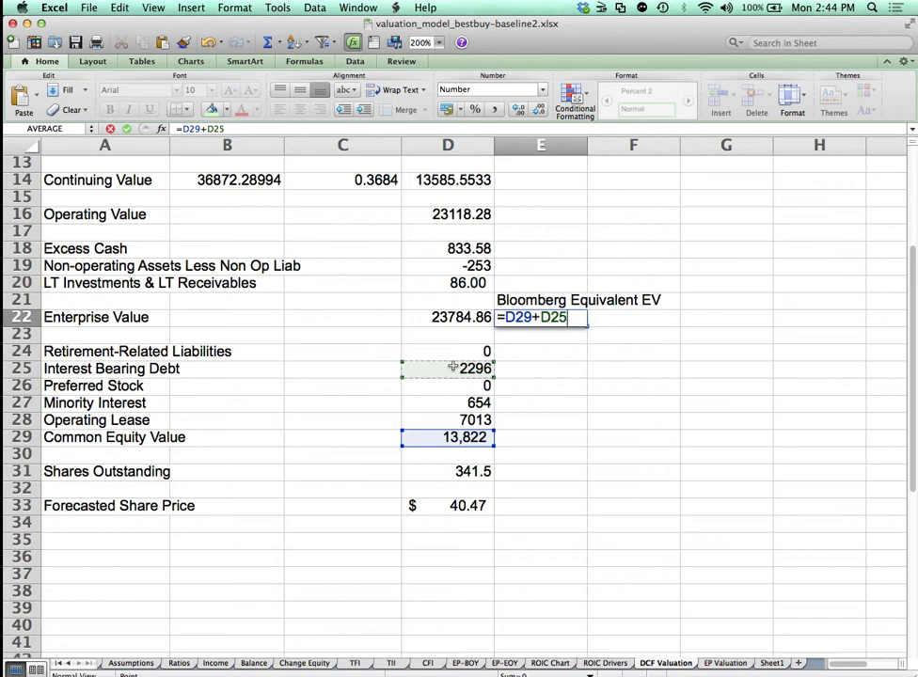
text(+)
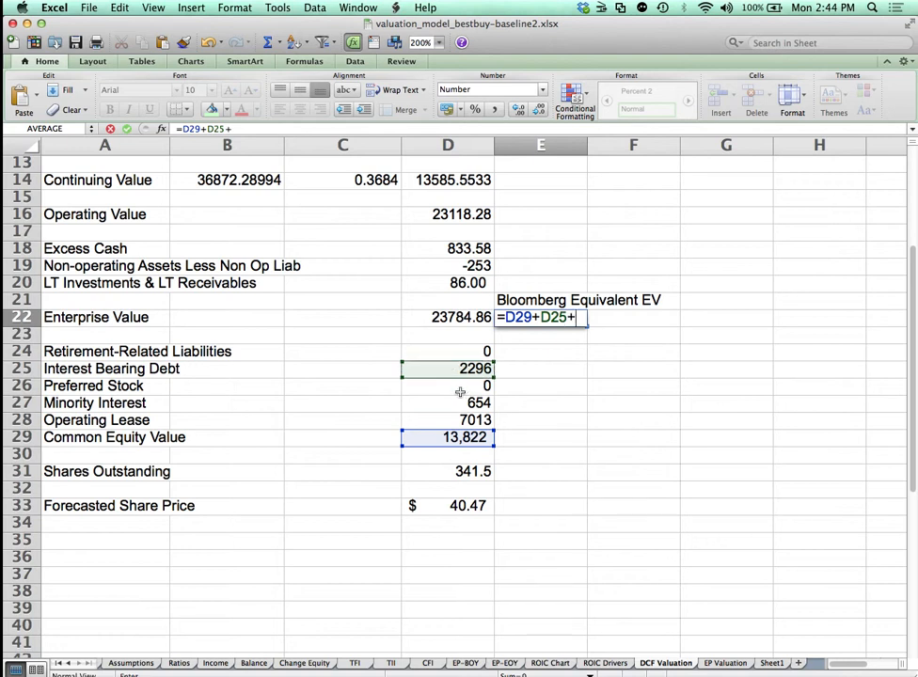
click(460, 392)
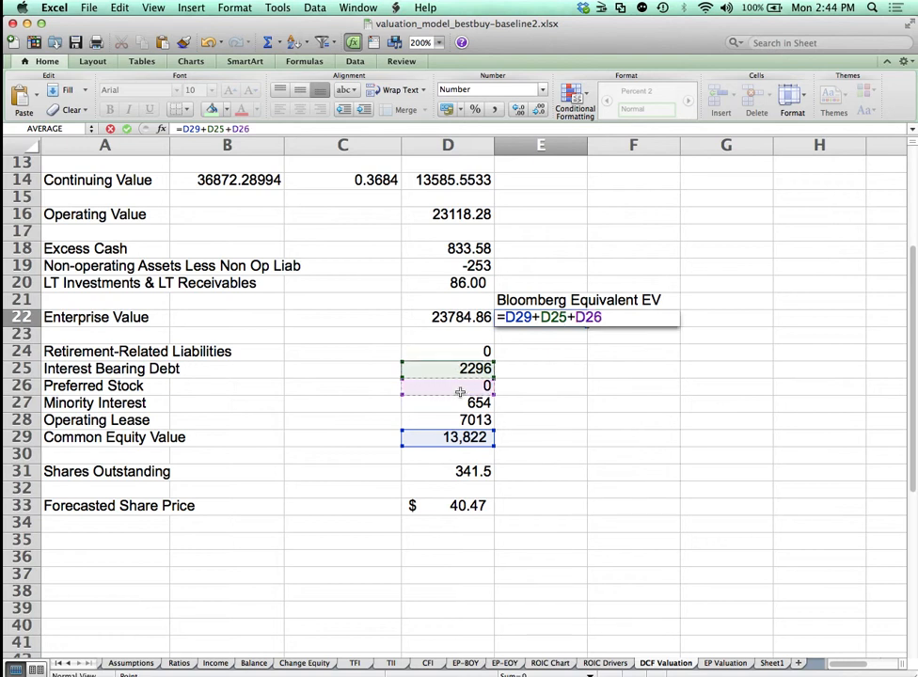
Check the components of enterprise value on Bloomberg's Financial Analysis screen, and return to the open formula in Excel
key(super+Tab)
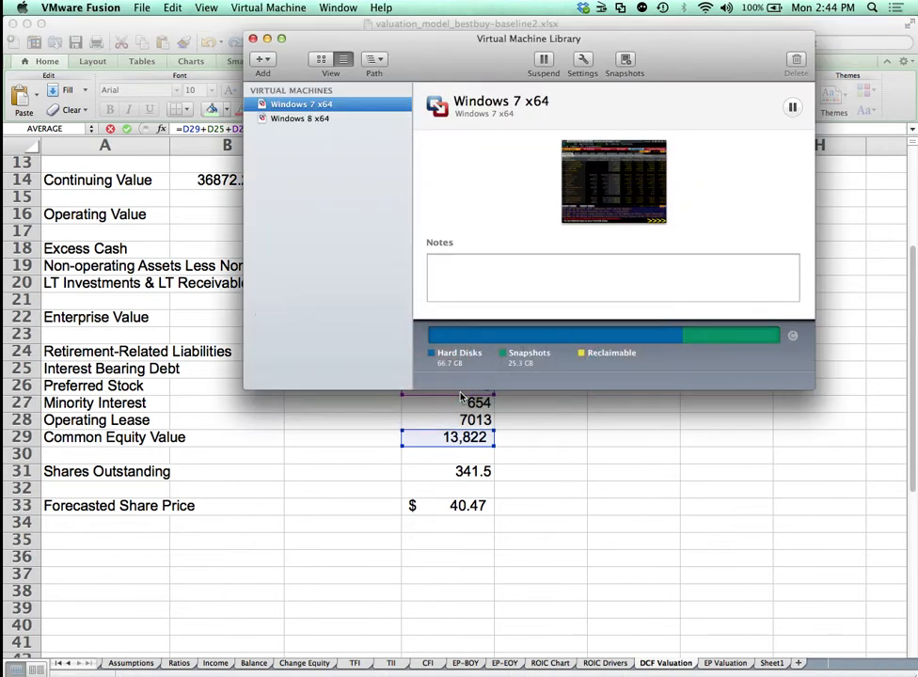
click(338, 7)
click(357, 107)
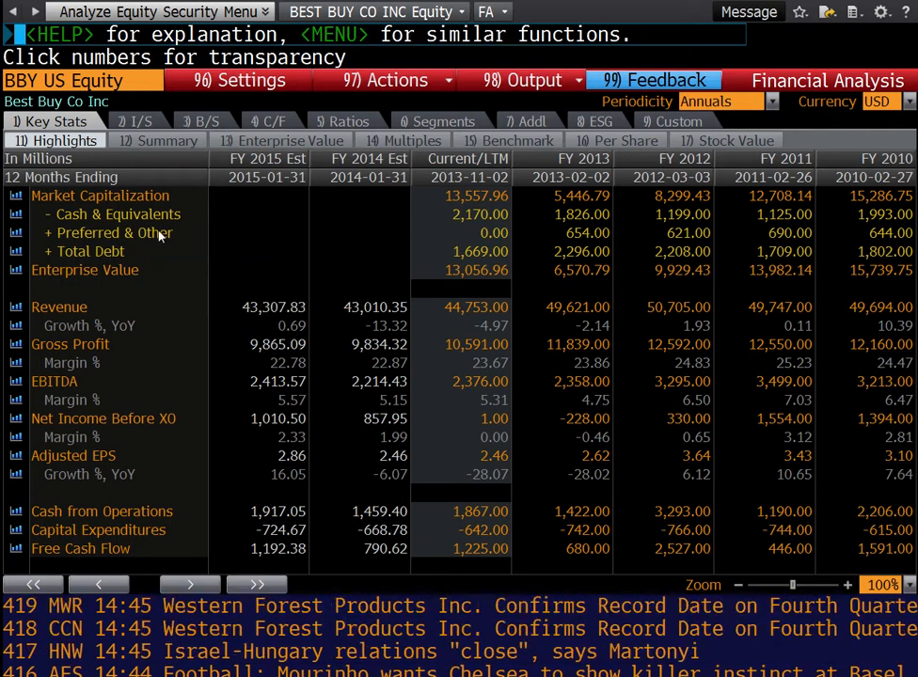
key(super+Tab)
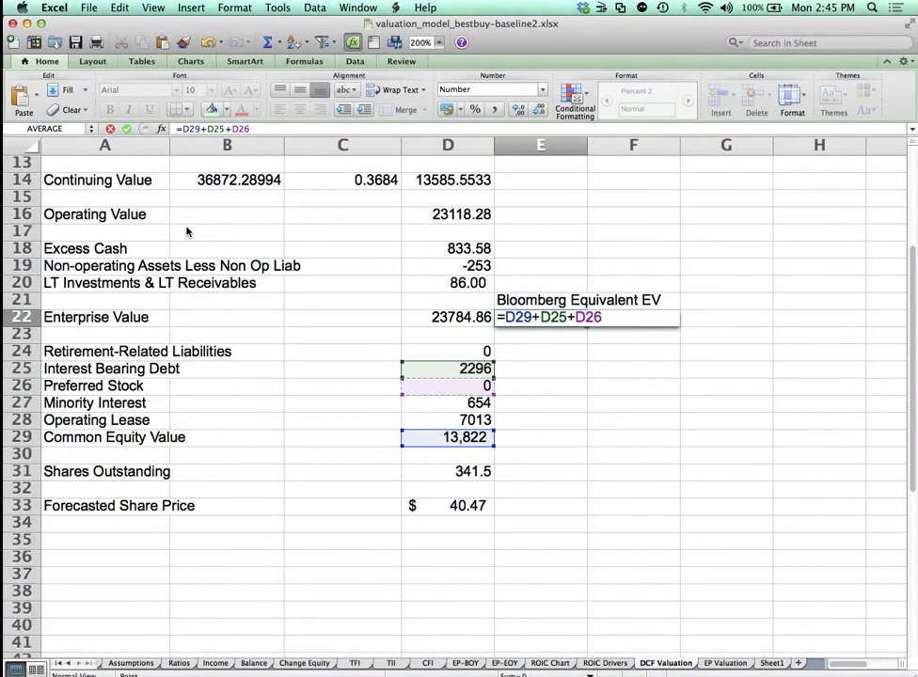
Complete the E22 formula by subtracting 2013 operating cash and excess cash, Balance!G4 and Balance!G5
text(-)
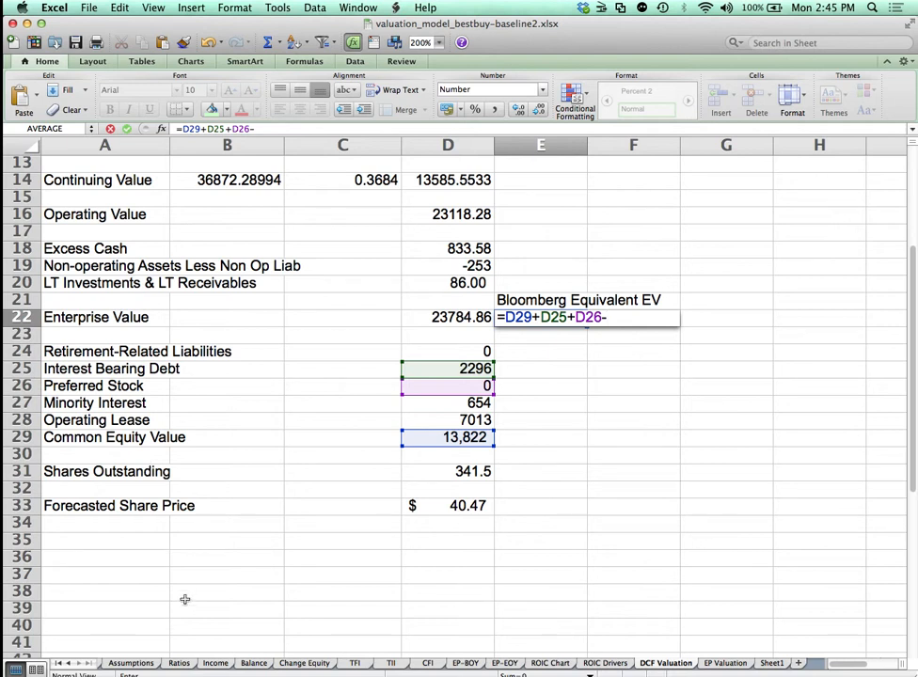
click(252, 663)
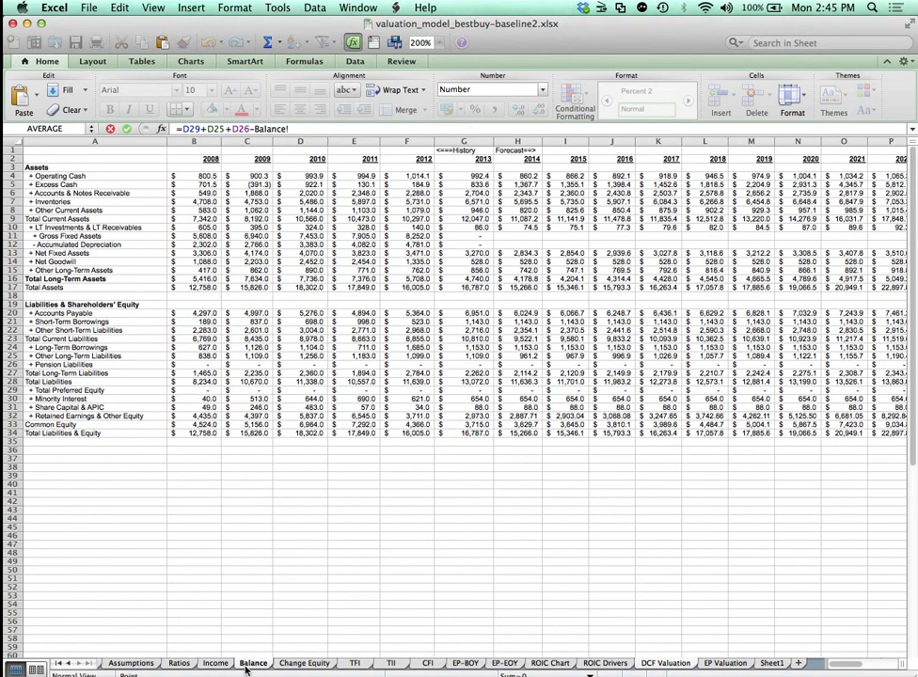
click(477, 176)
text(-)
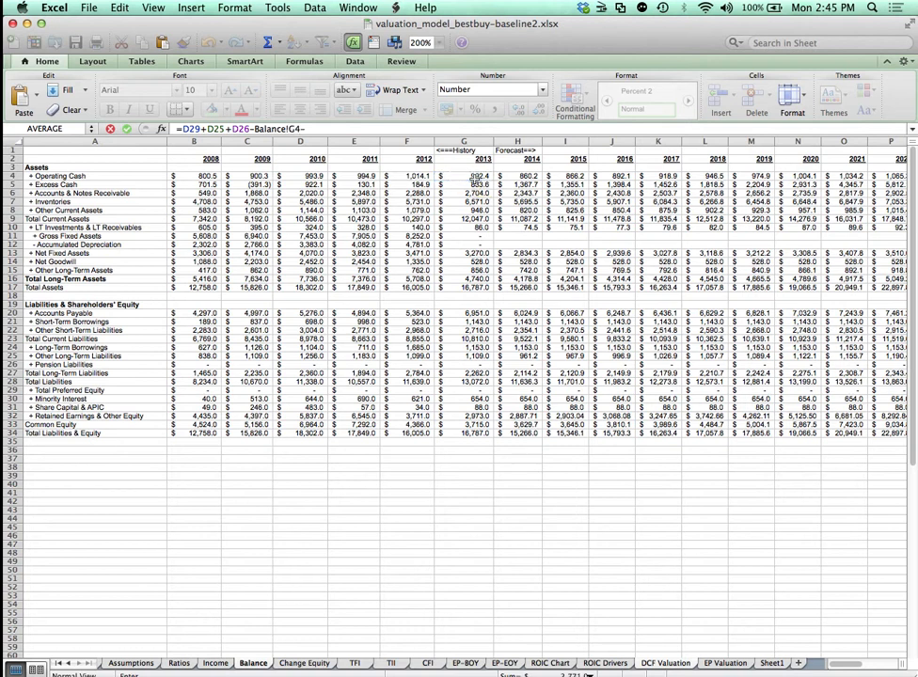
click(478, 185)
key(Return)
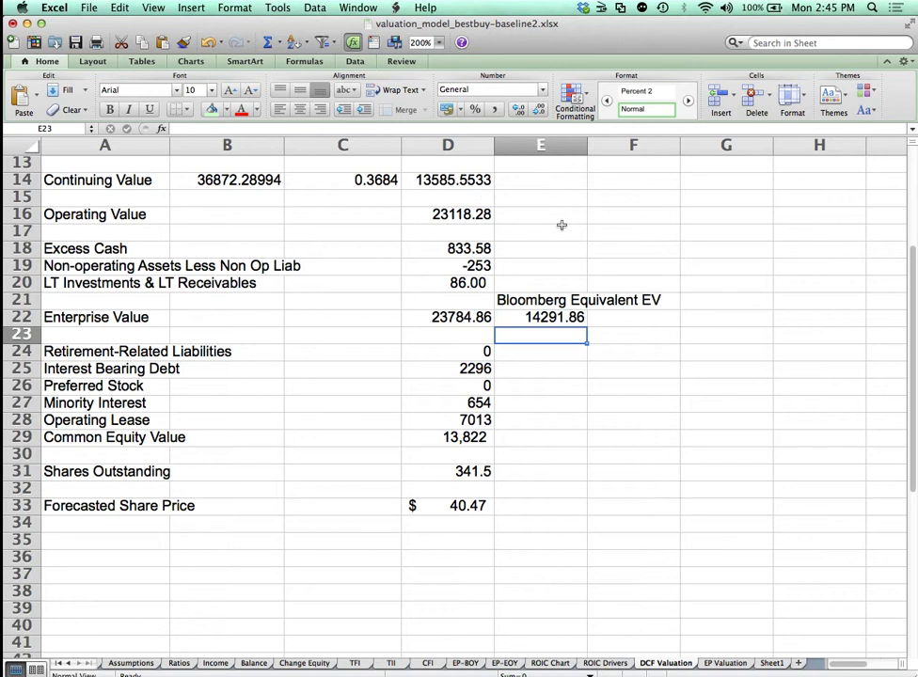
click(529, 319)
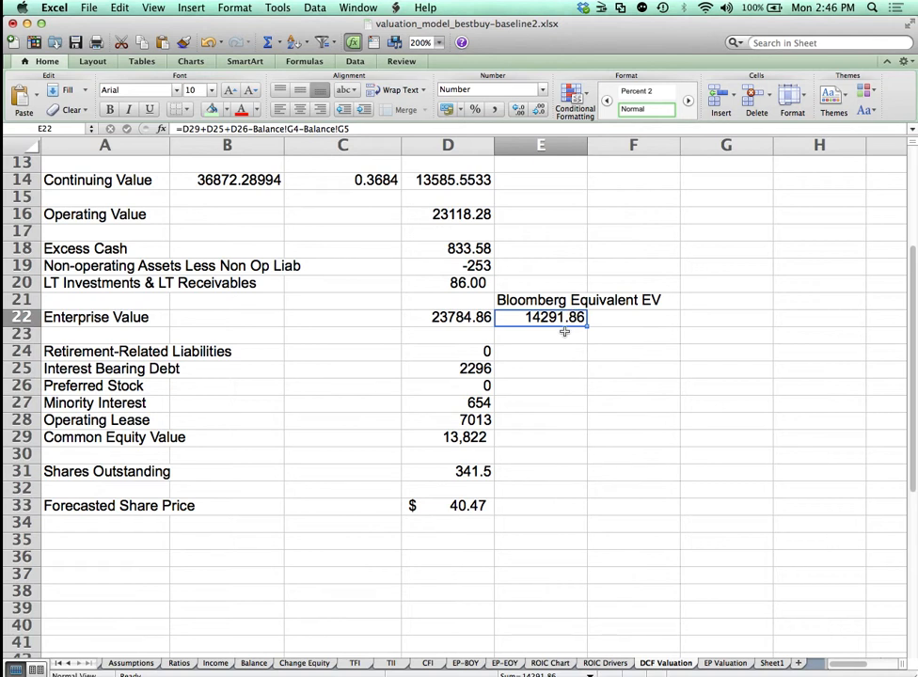
Open Sheet1 with the imported peer multiples and rename the sheet as Comps
click(771, 663)
double_click(771, 663)
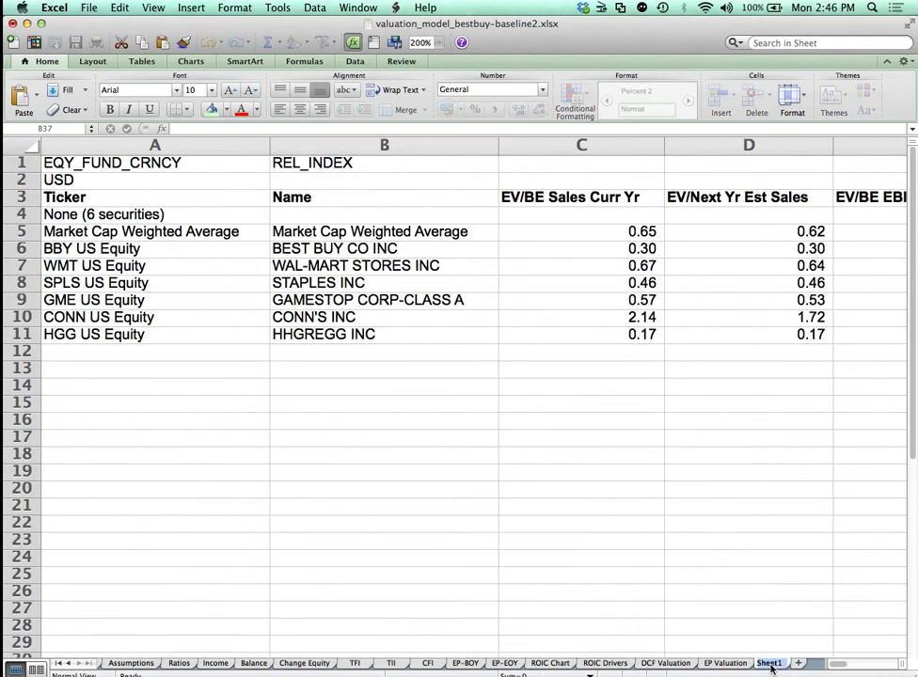
text(Comps)
key(Return)
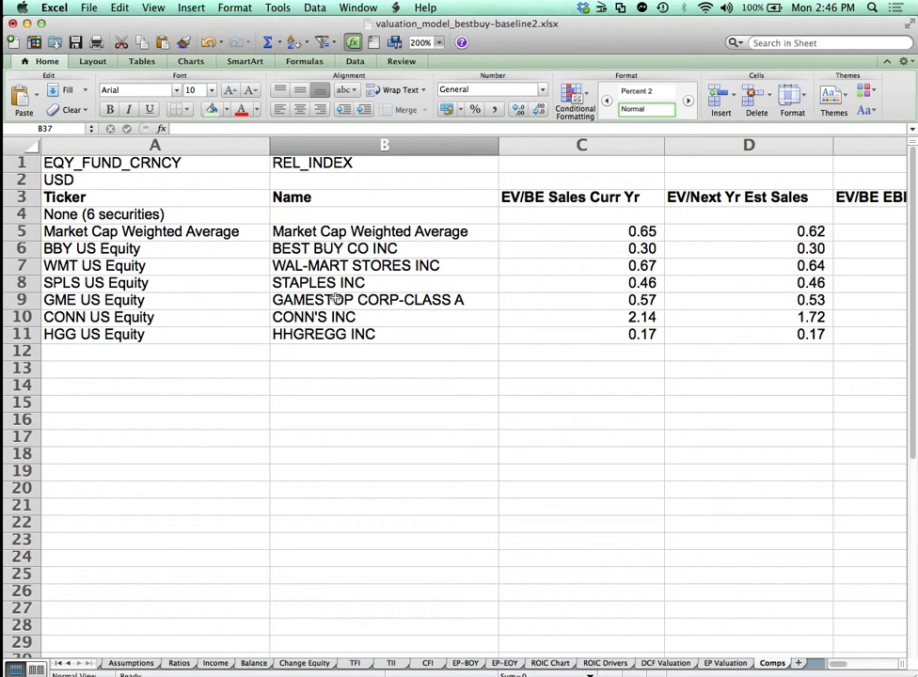
Replace the text in cell A4 of the Comps sheet with the row label Implied Multiples
click(196, 209)
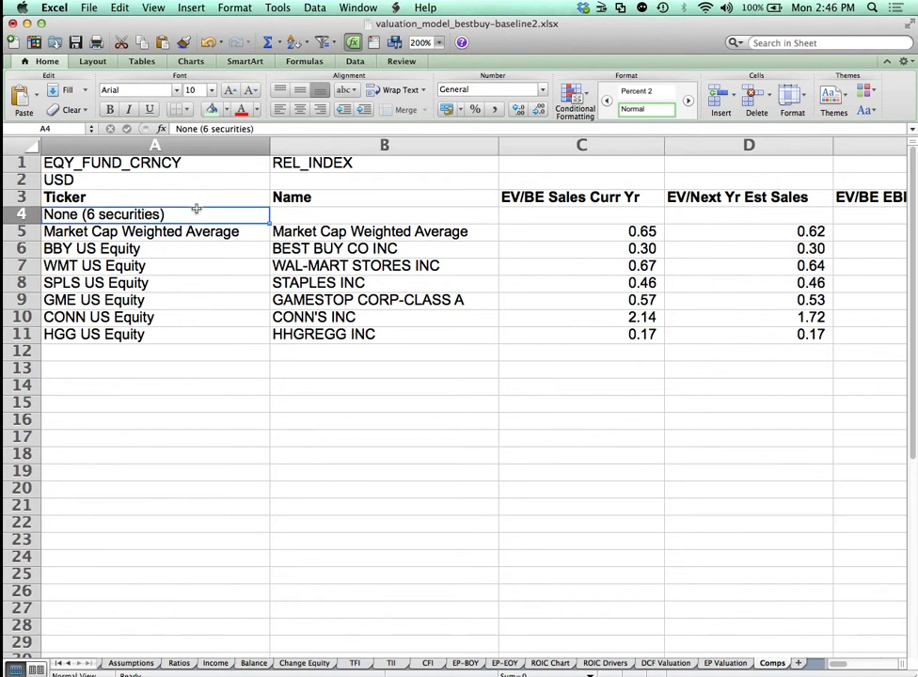
text(Imp)
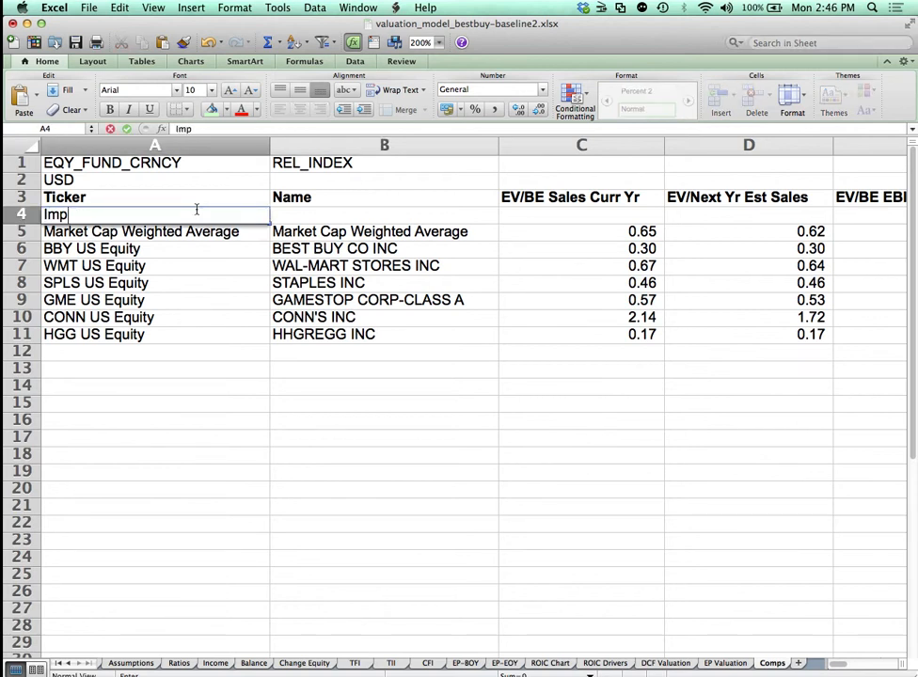
text(lied Multiples)
key(Return)
Compute the implied current-year EV/Sales multiple in C4 by dividing Bloomberg Equivalent EV by 2014 revenue: ='DCF Valuation'!E22/Income!H3
key(Right)
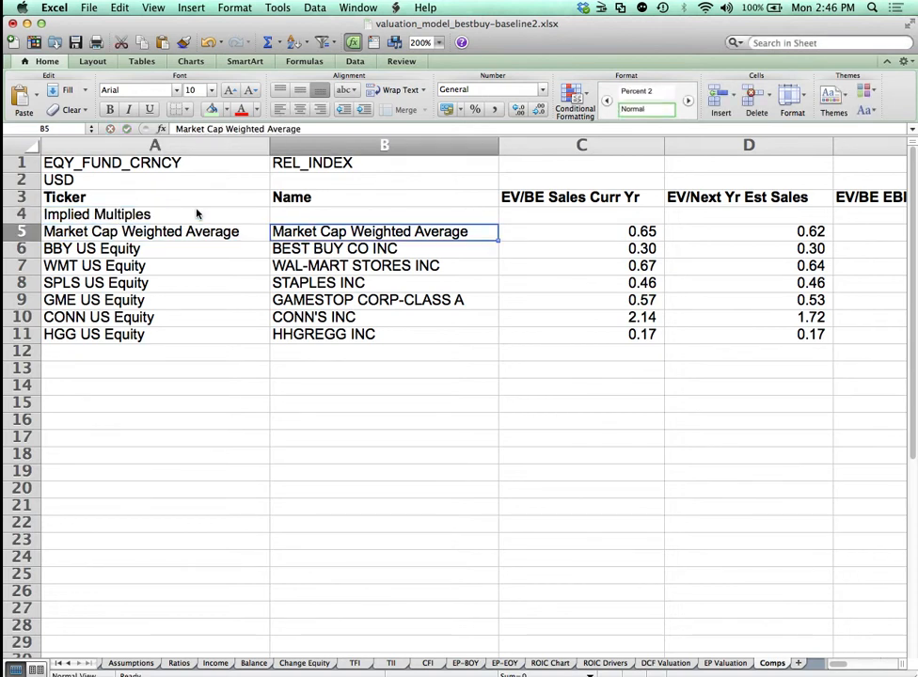
key(Up)
key(Right)
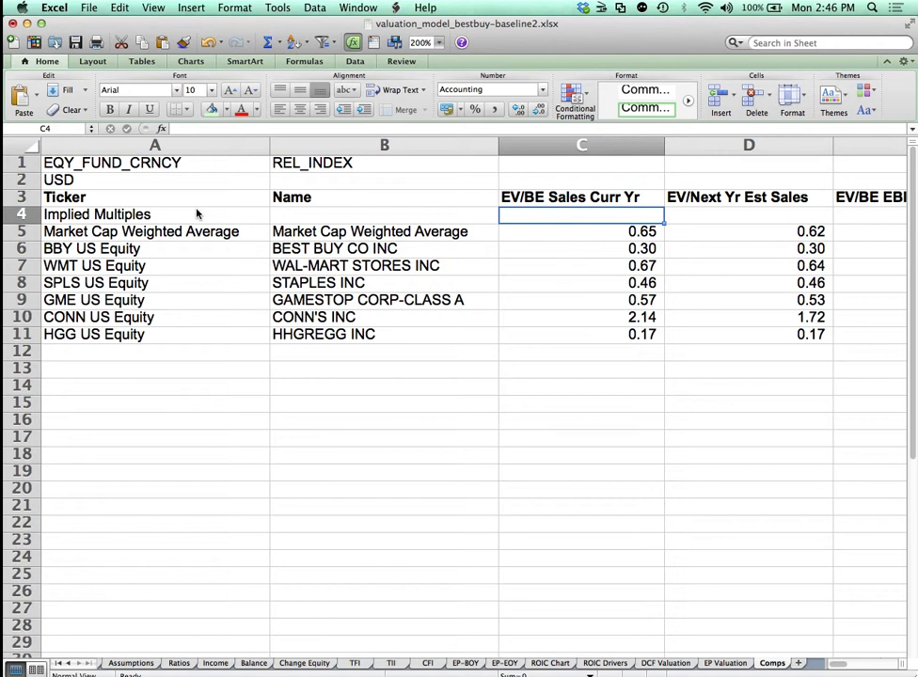
text(=)
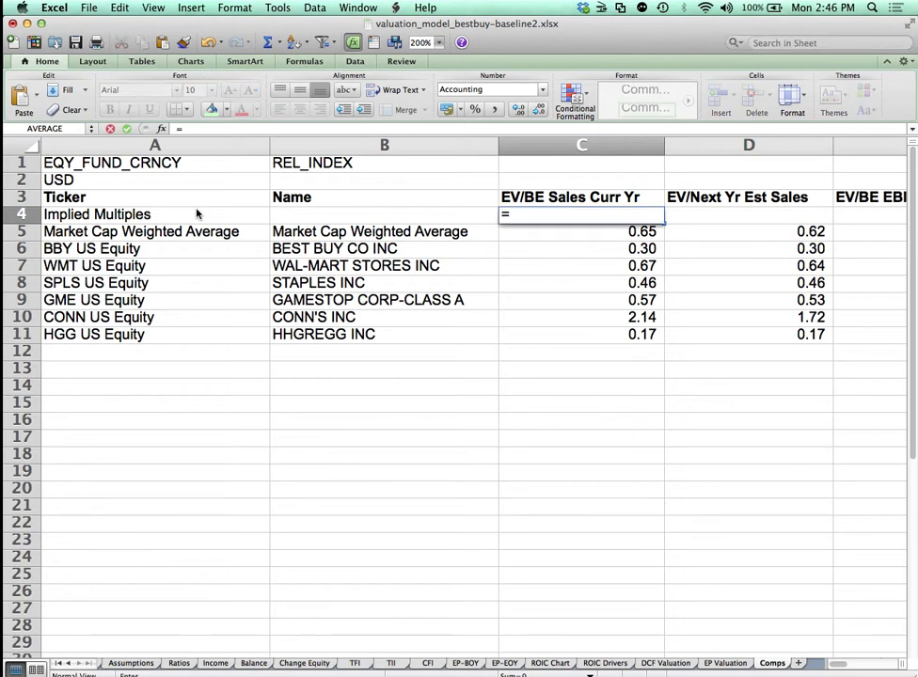
click(667, 664)
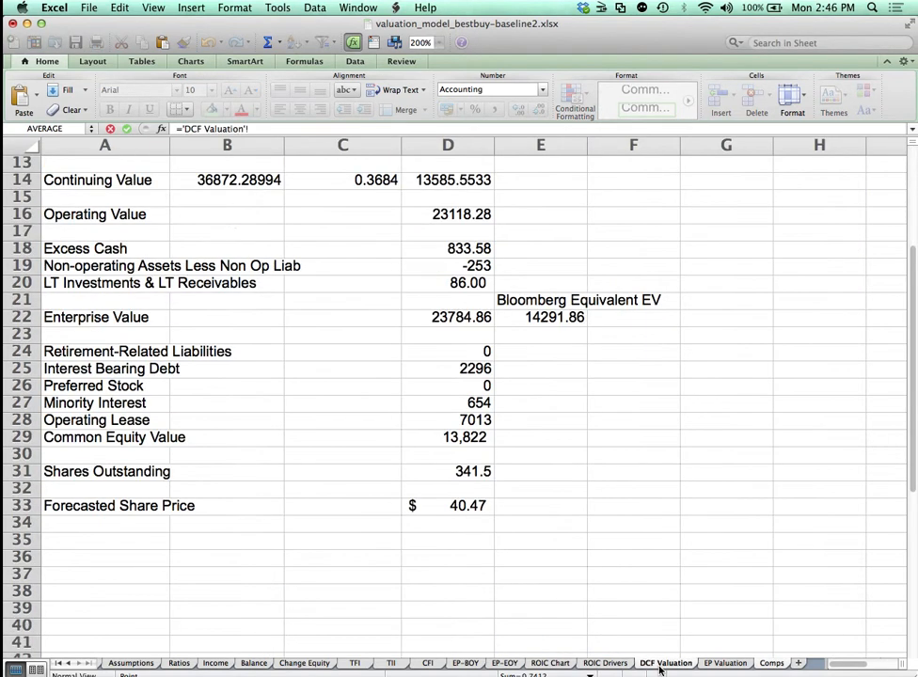
click(569, 320)
text(/)
click(216, 664)
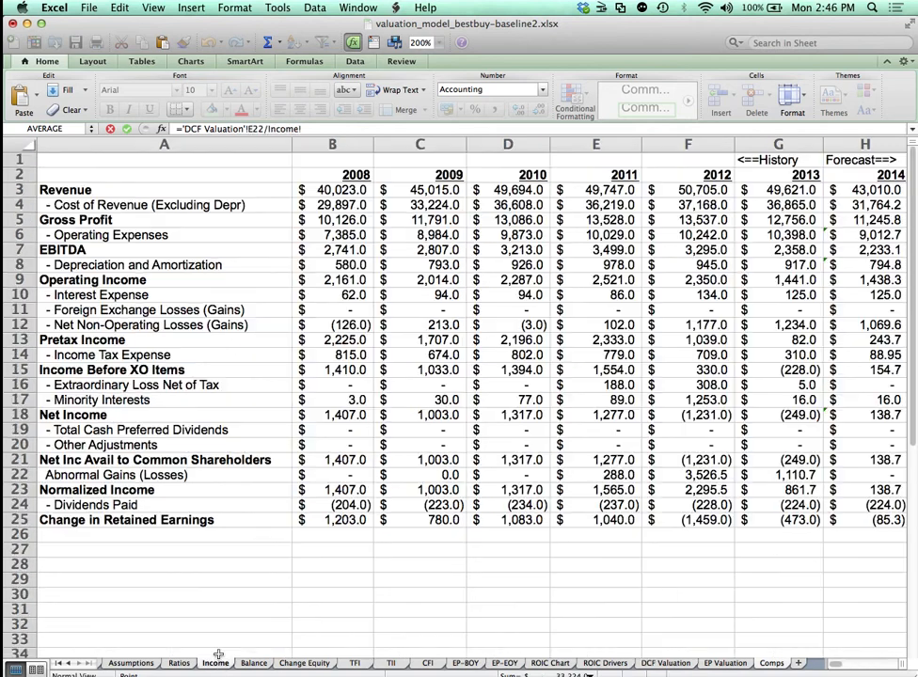
click(856, 190)
key(Return)
Compute the implied next-year EV/Sales multiple in D4 using 2015 revenue: ='DCF Valuation'!E22/Income!I3
key(Up)
key(Right)
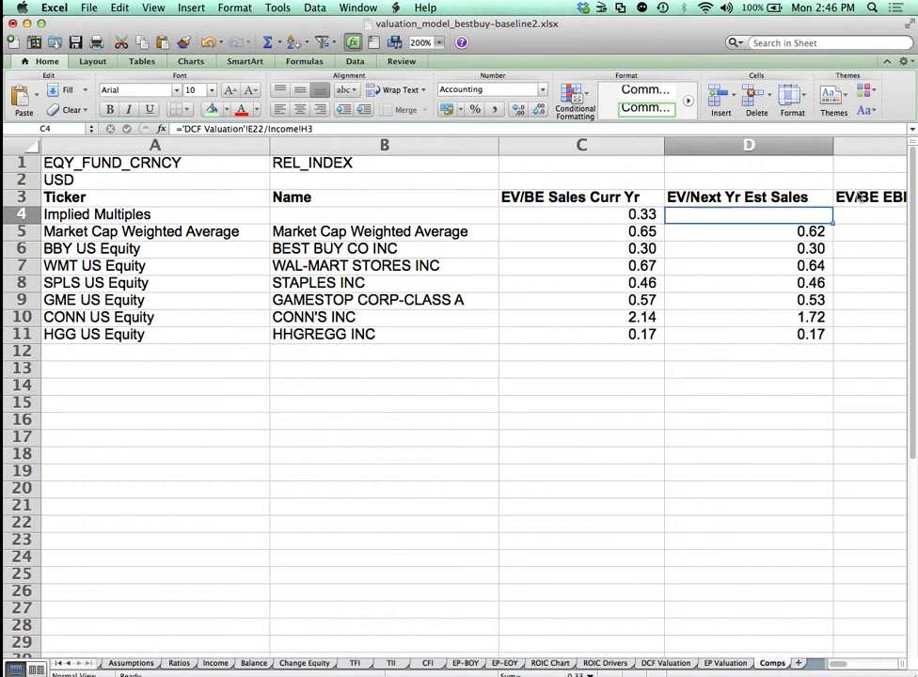
text(=)
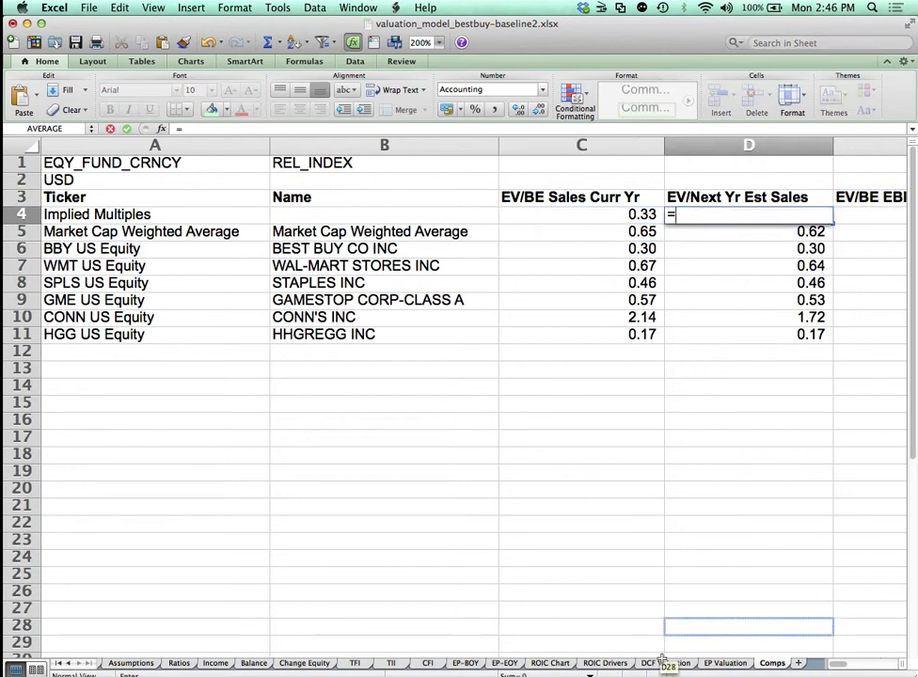
click(665, 663)
click(569, 317)
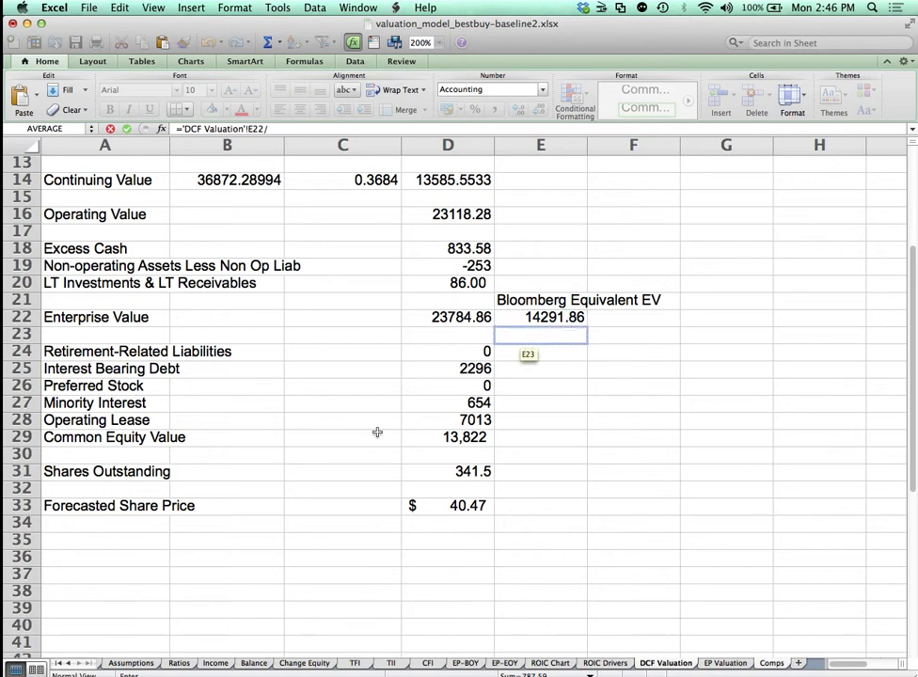
click(218, 665)
scroll(696, 266, right, 2)
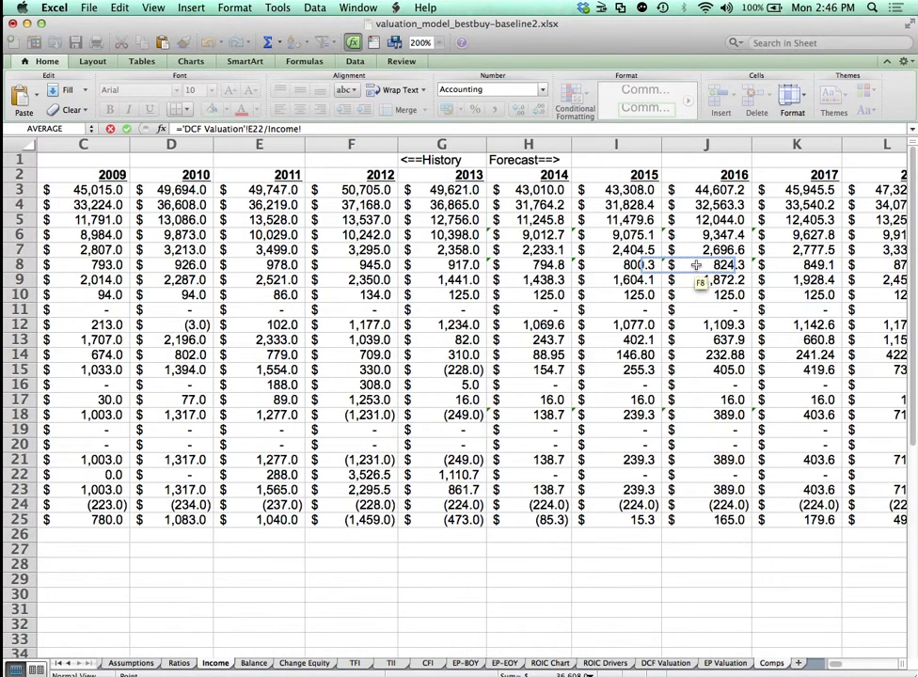
click(627, 190)
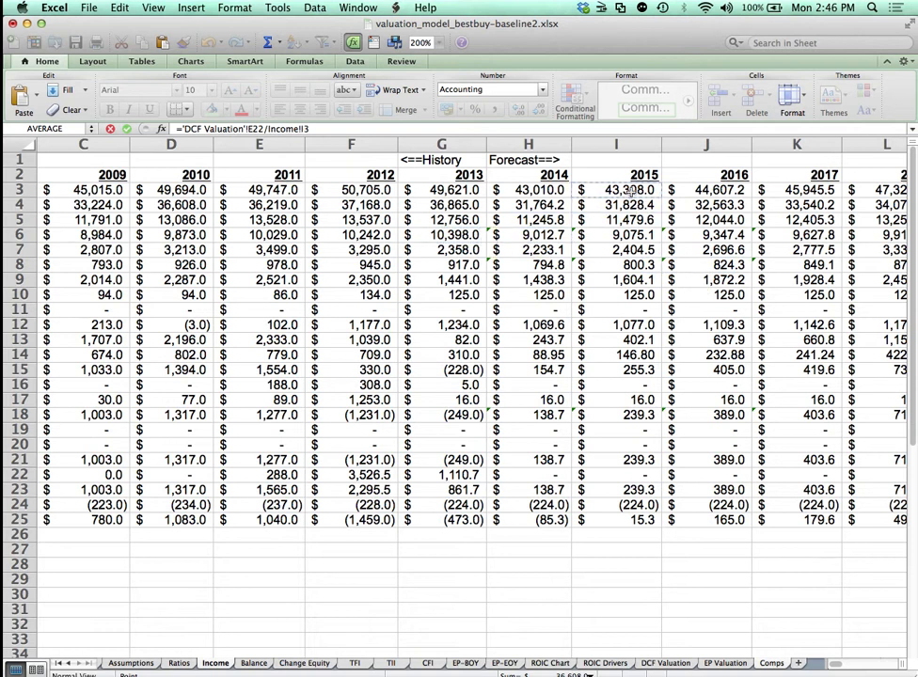
key(Return)
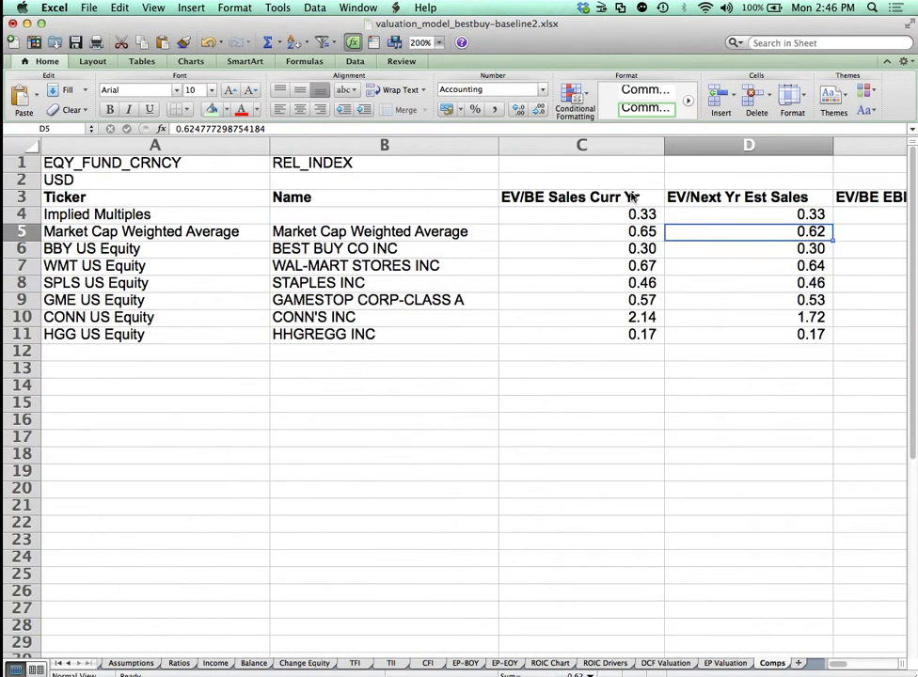
Enter the current-year EV/EBITDA formula in E4 as ='DCF Valuation'!E22/Income!H6
click(862, 217)
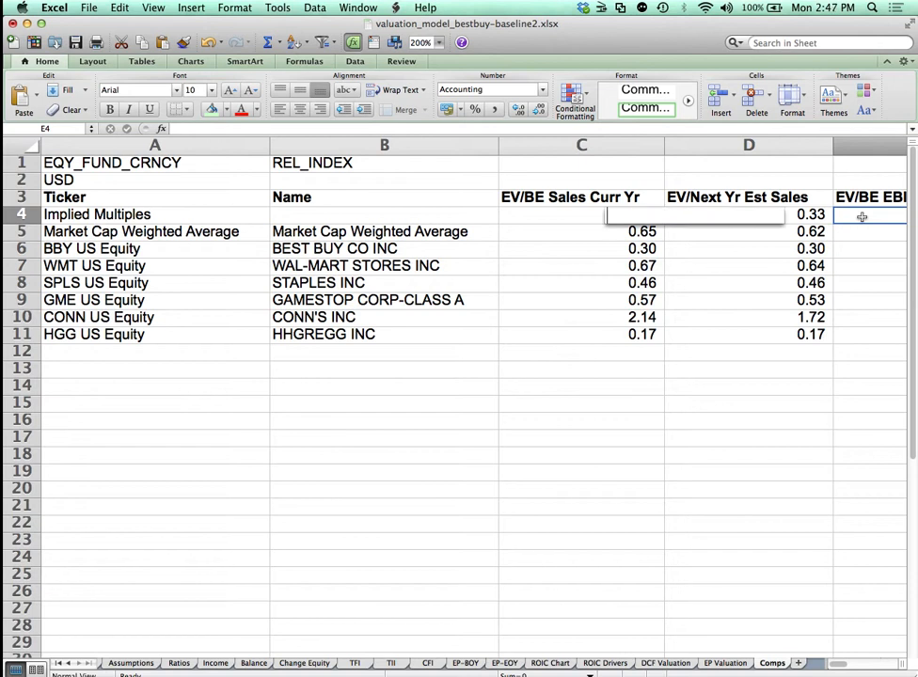
text(=)
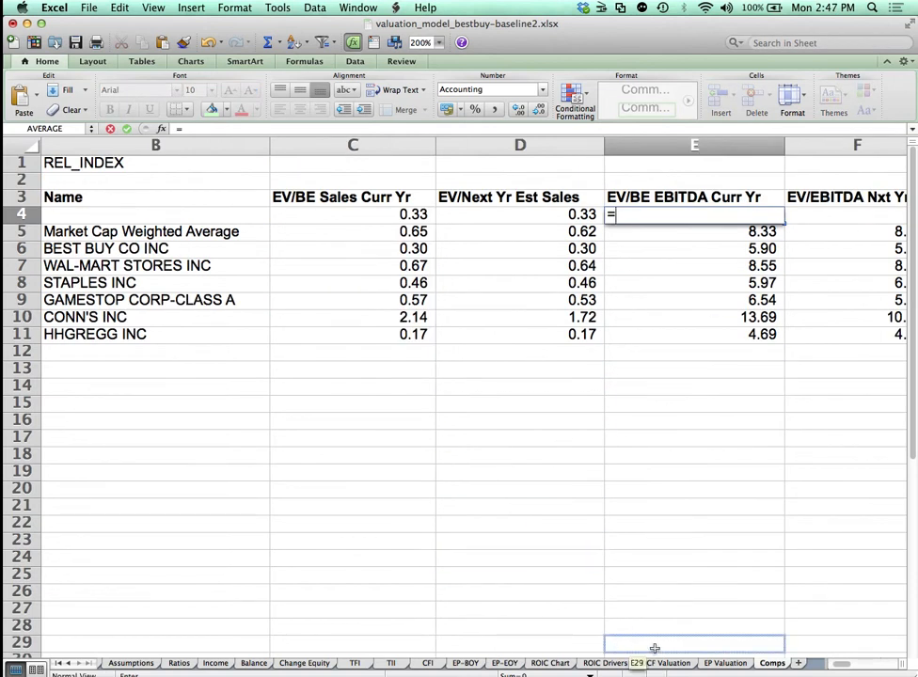
click(673, 669)
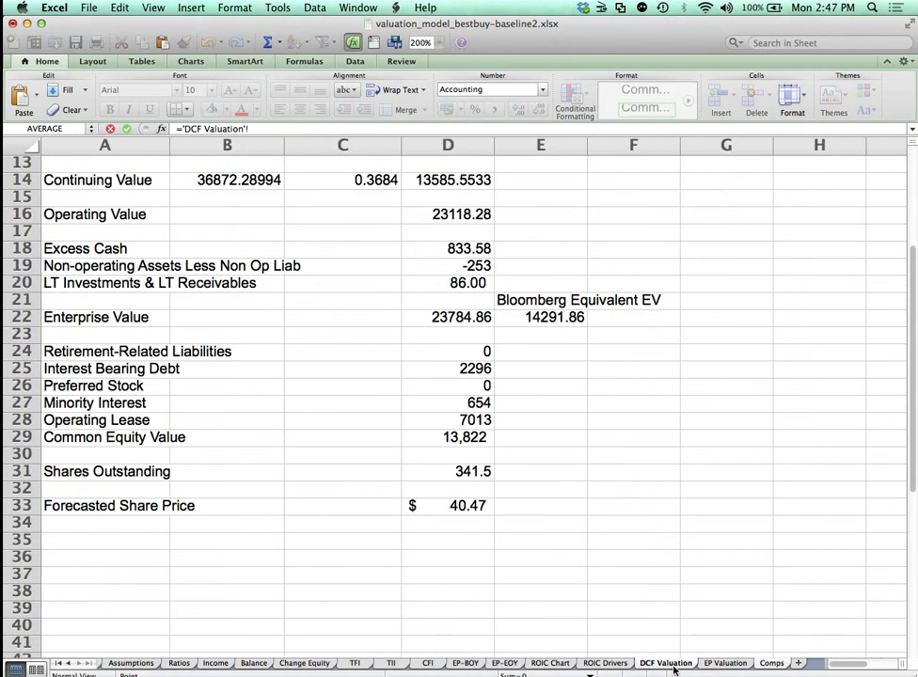
click(539, 318)
click(215, 663)
scroll(564, 386, left, 3)
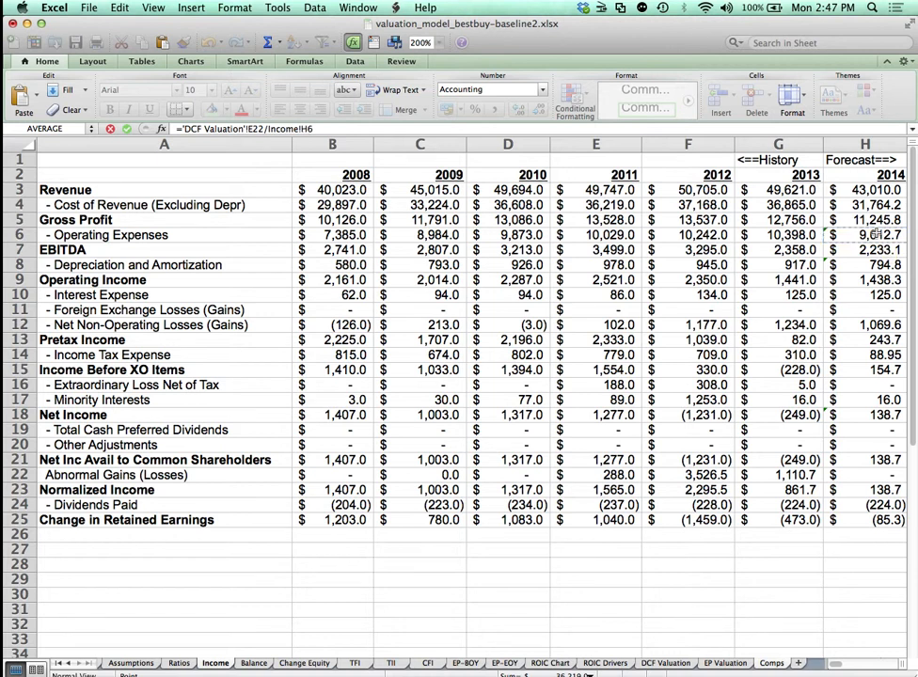
key(Escape)
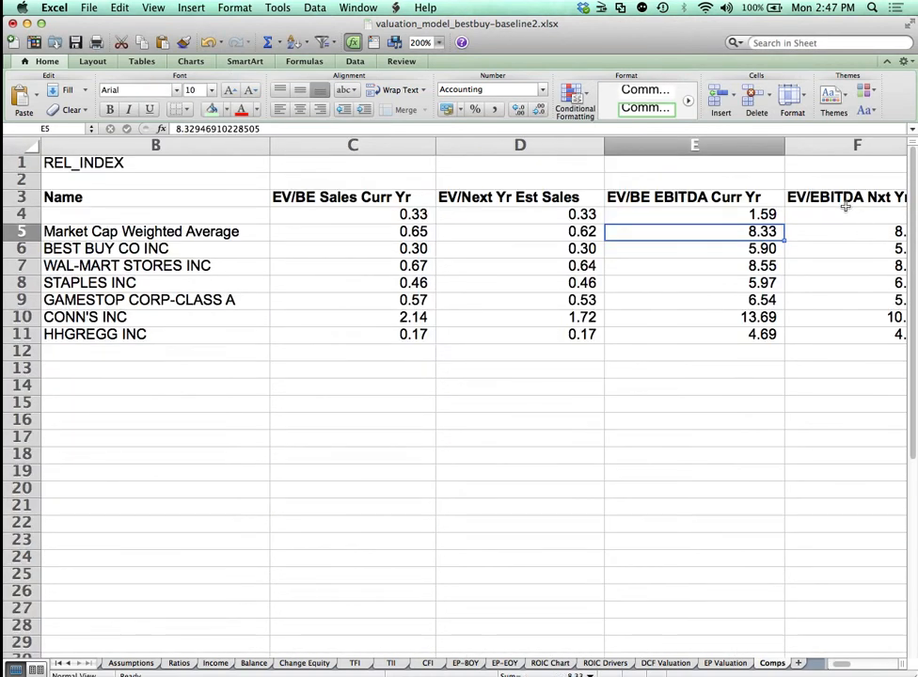
Correct the E4 formula's denominator to 2014 EBITDA, Income!H7
click(754, 214)
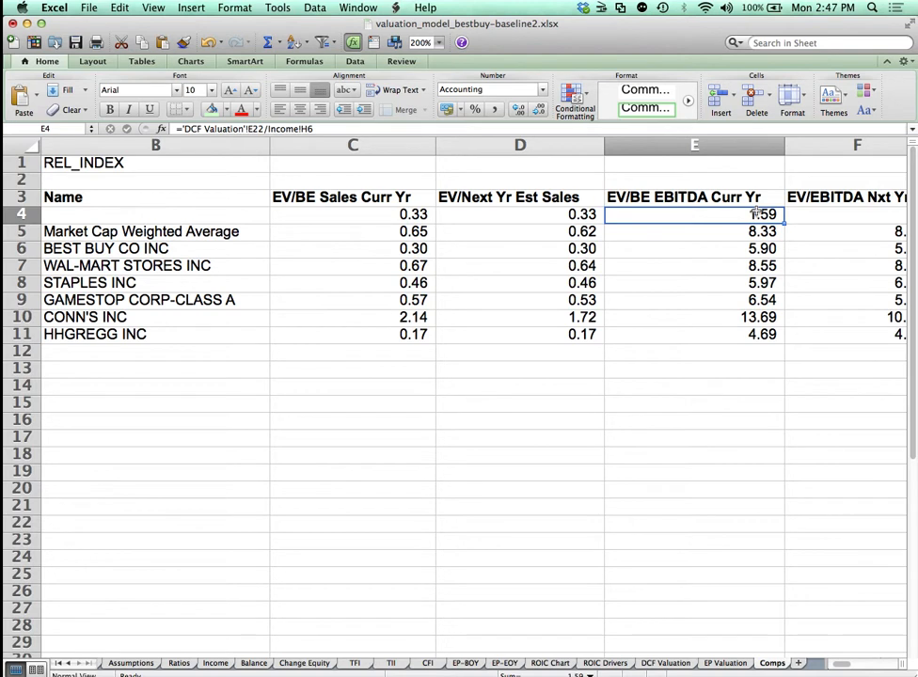
double_click(754, 215)
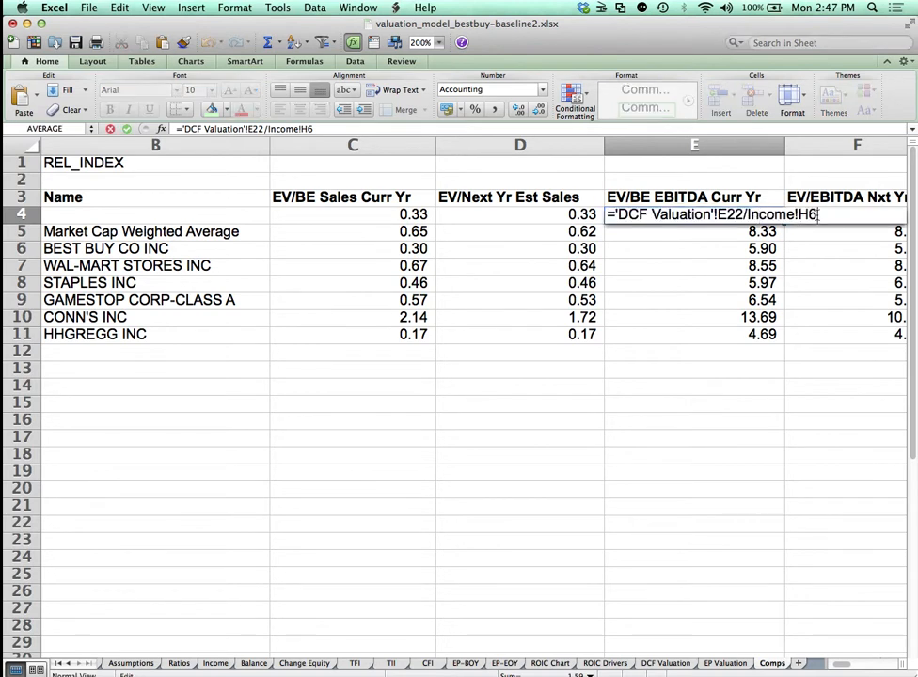
key(BackSpace)
text(7)
key(Return)
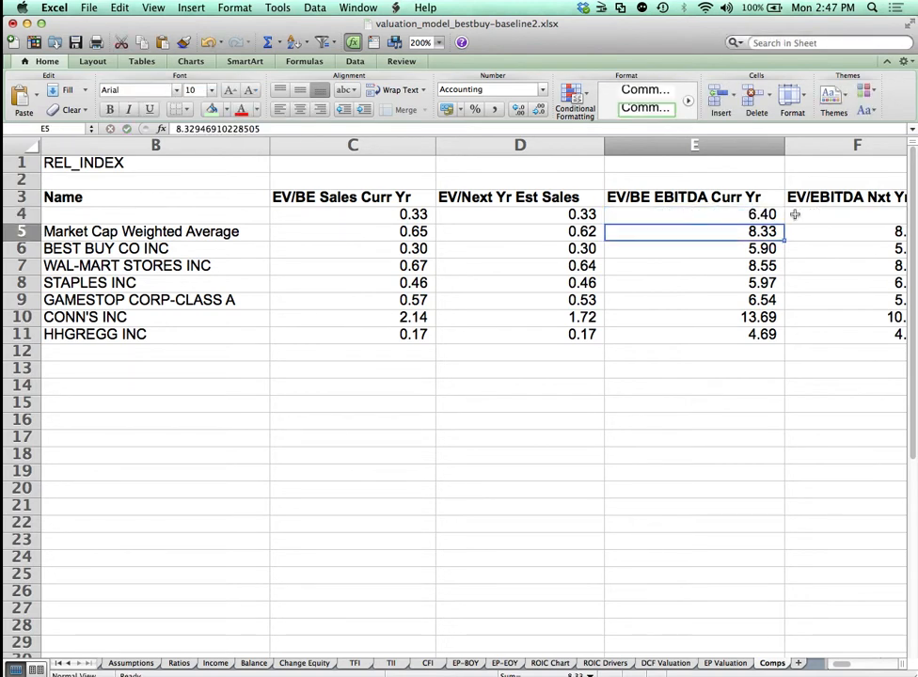
Compute the implied next-year EV/EBITDA multiple in F4 by dividing Bloomberg Equivalent EV by 2015 EBITDA: ='DCF Valuation'!E22/Income!I7
click(825, 205)
click(824, 216)
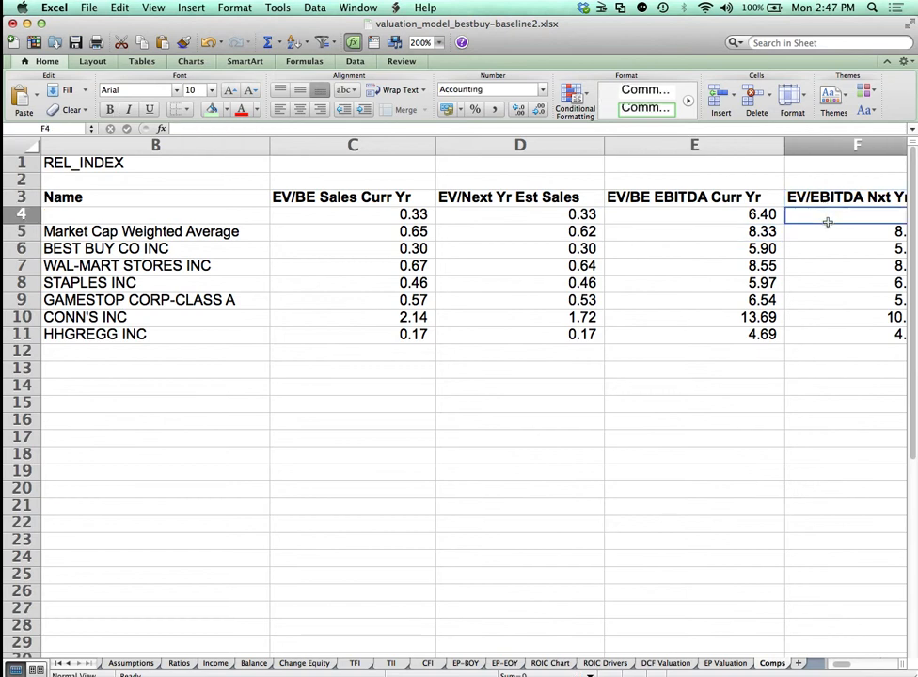
text(=)
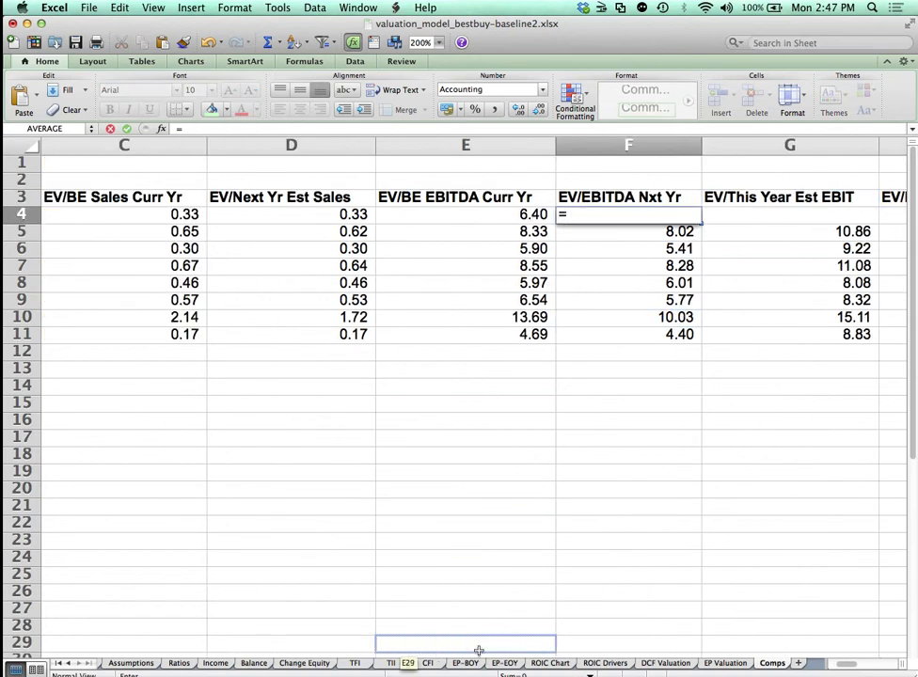
click(662, 663)
click(551, 319)
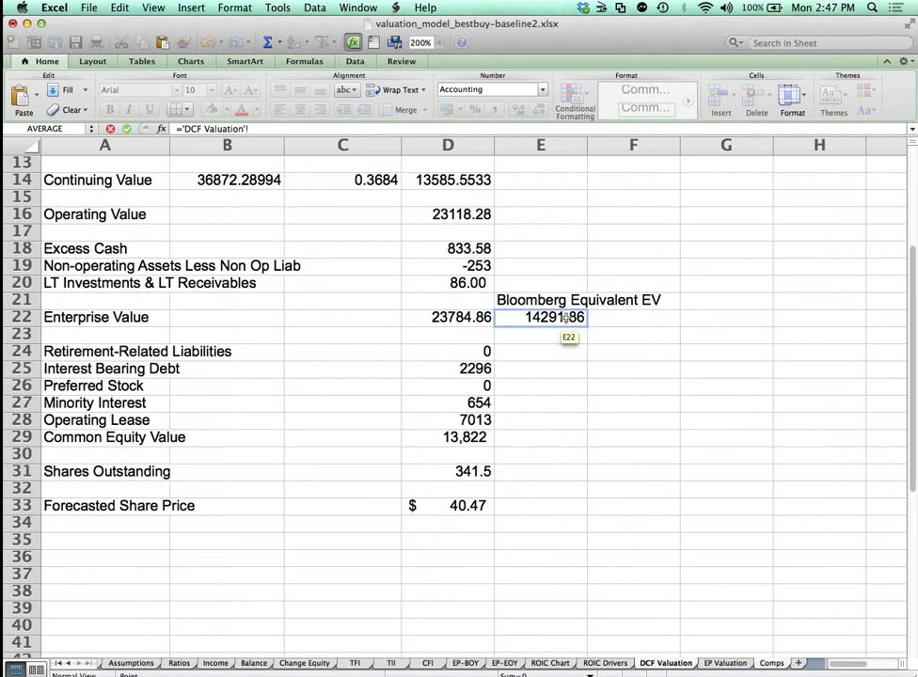
text(/)
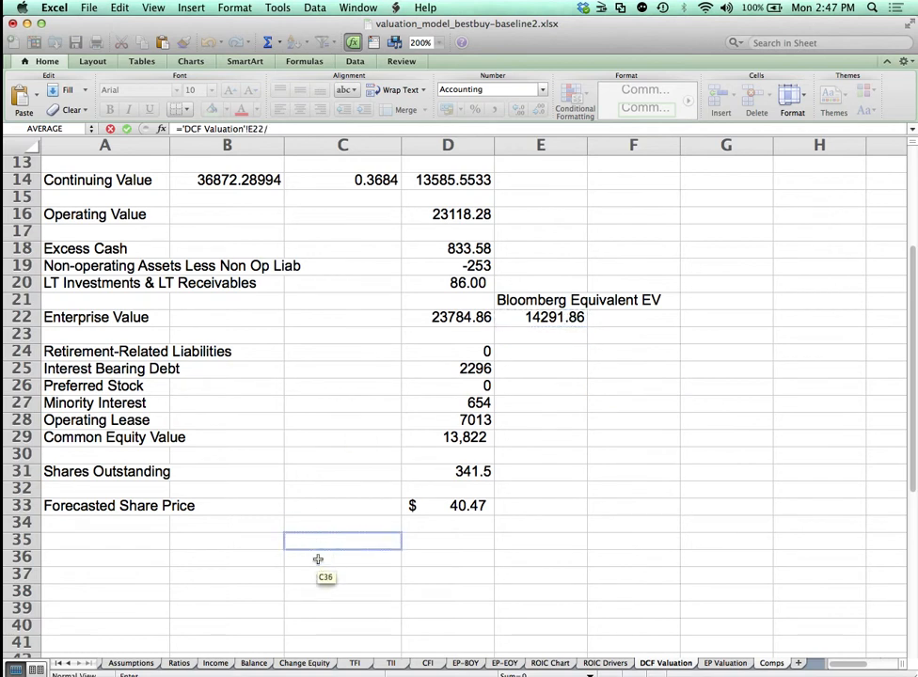
click(216, 664)
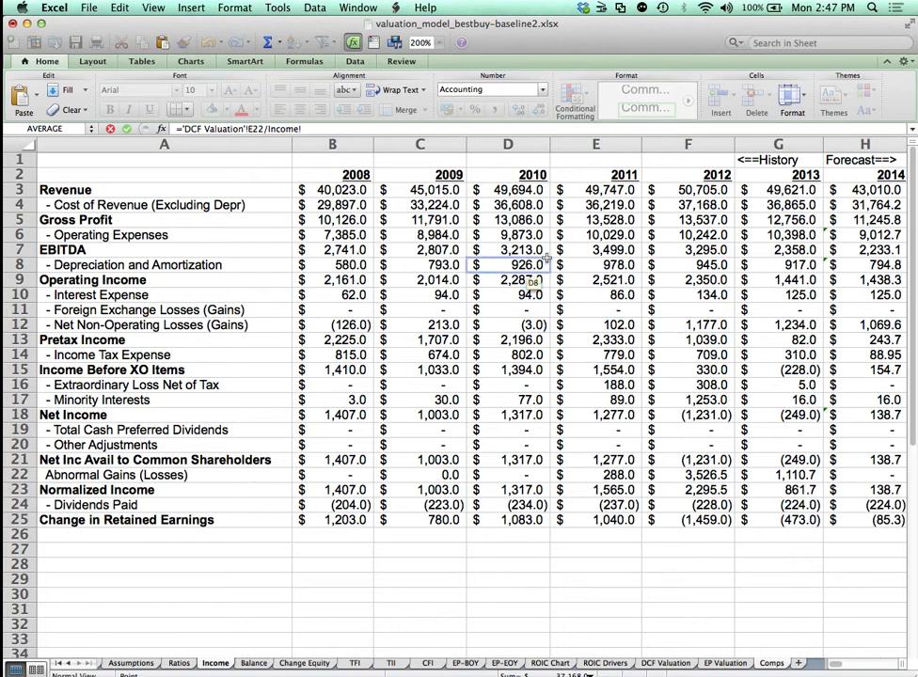
scroll(784, 241, right, 2)
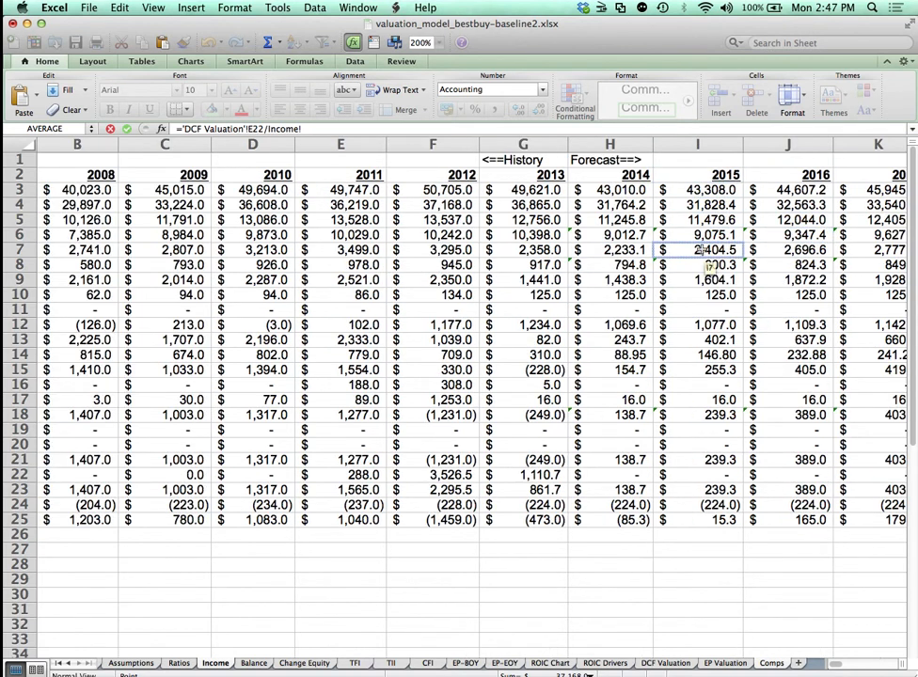
key(Escape)
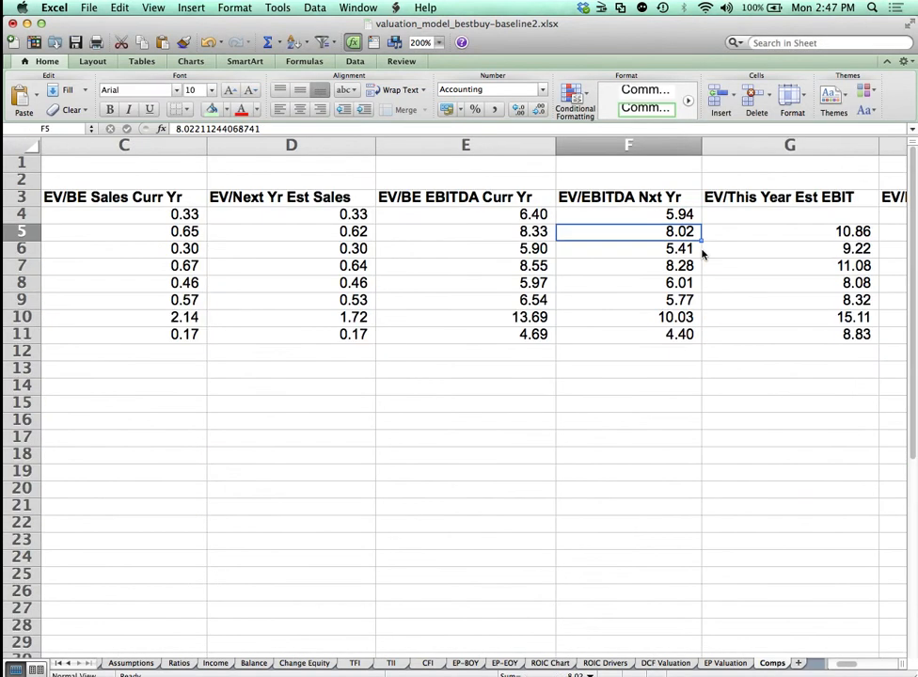
Compute the implied this-year EV/EBIT multiple in G4 by dividing Bloomberg Equivalent EV by 2014 operating income: ='DCF Valuation'!E22/Income!H9
click(785, 214)
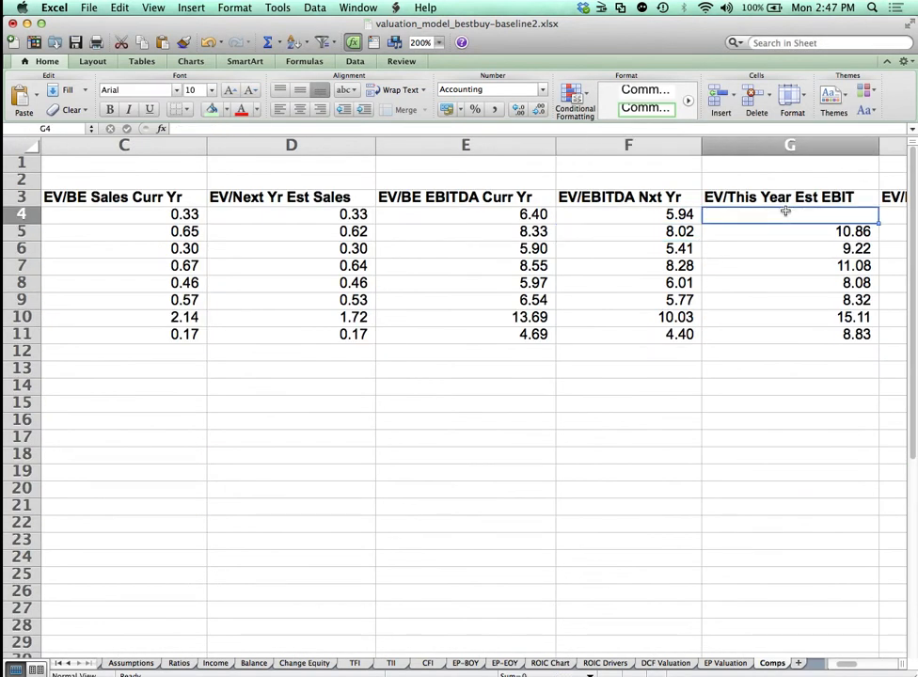
text(=)
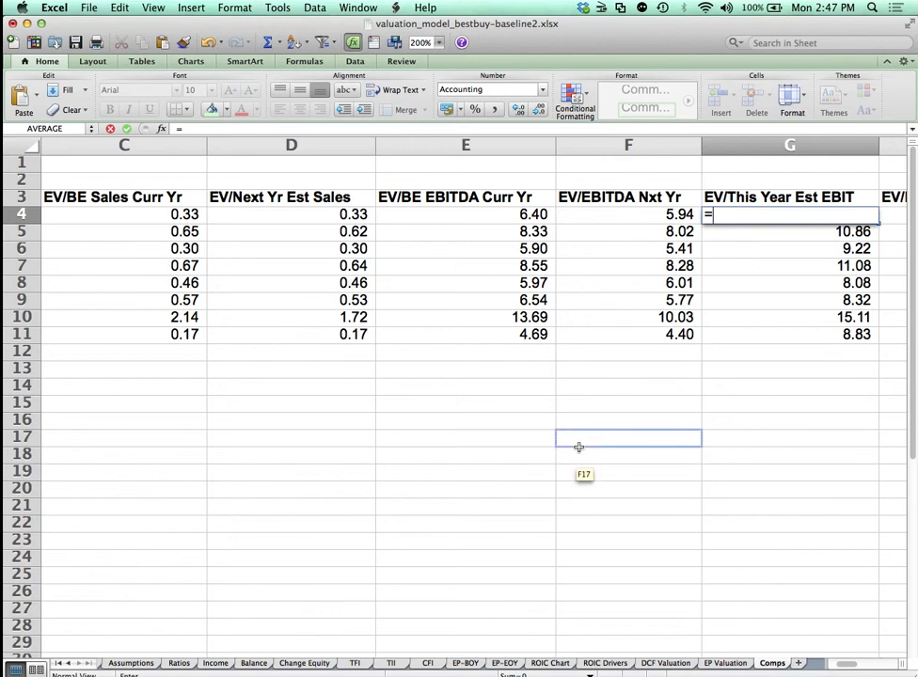
click(648, 666)
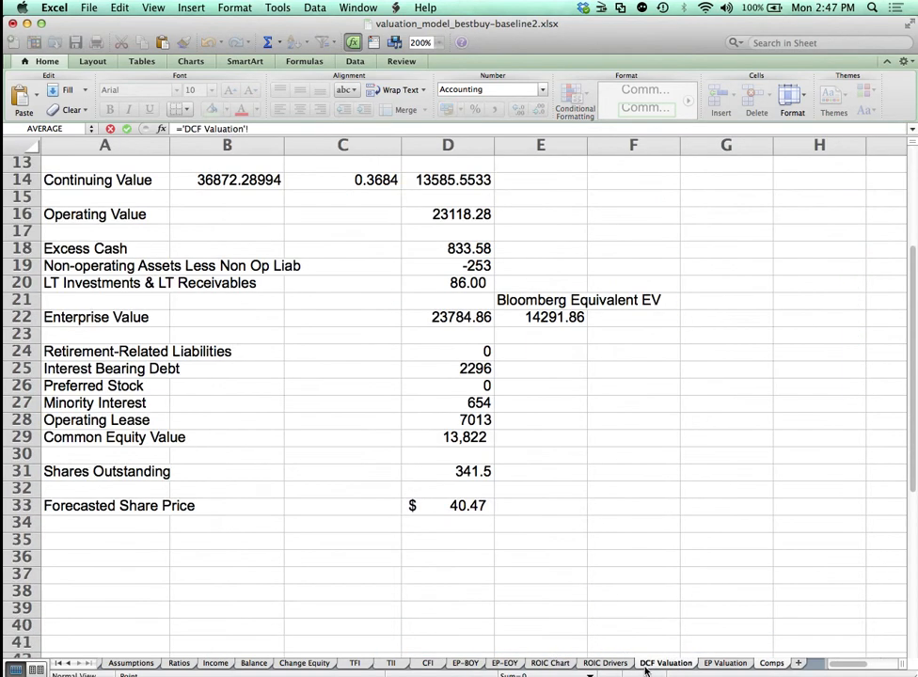
click(561, 317)
text(/)
click(216, 664)
click(448, 429)
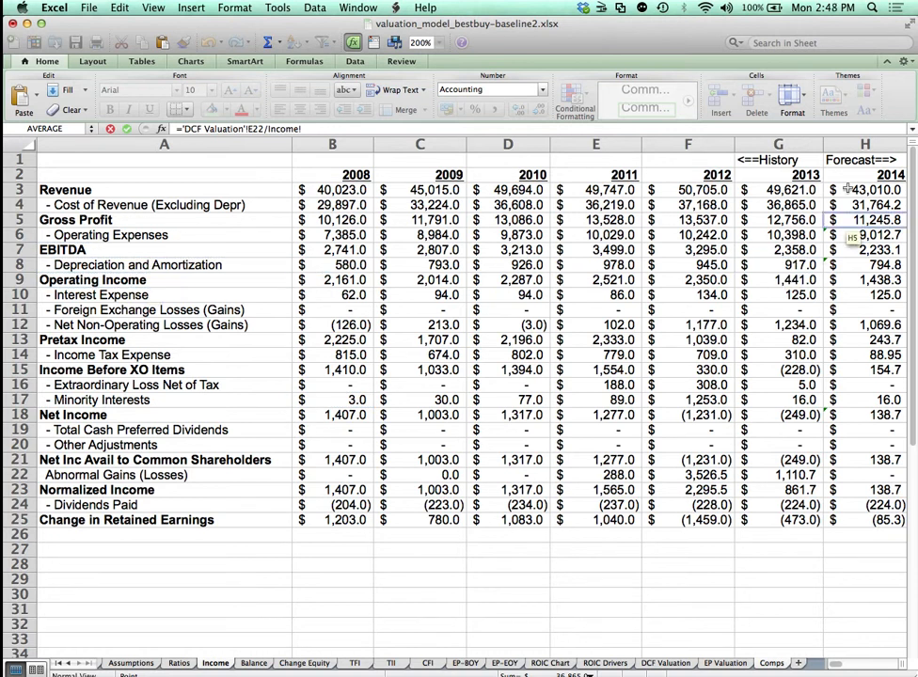
click(867, 280)
key(Return)
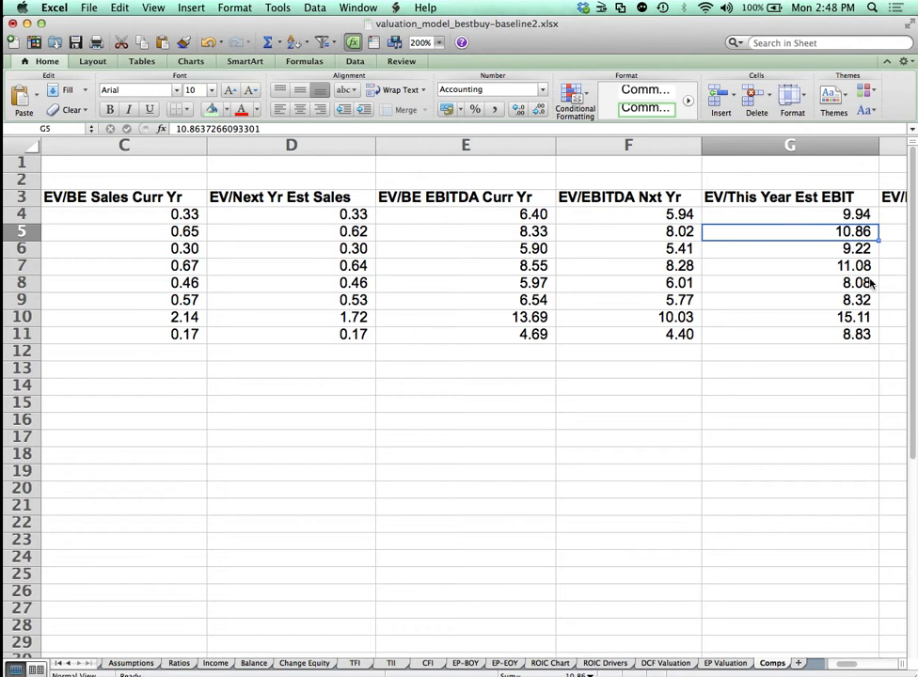
Compute the implied next-year EV/EBIT multiple in H4 by dividing Bloomberg Equivalent EV by 2015 operating income: ='DCF Valuation'!E22/Income!I9
key(Up)
key(Right)
text(=)
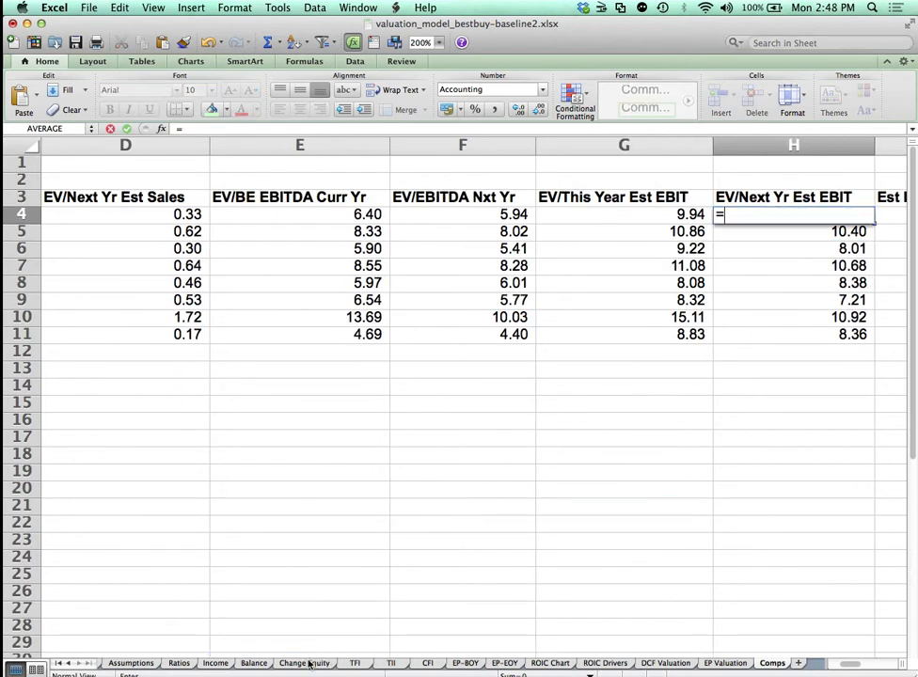
click(665, 663)
click(569, 321)
text(/)
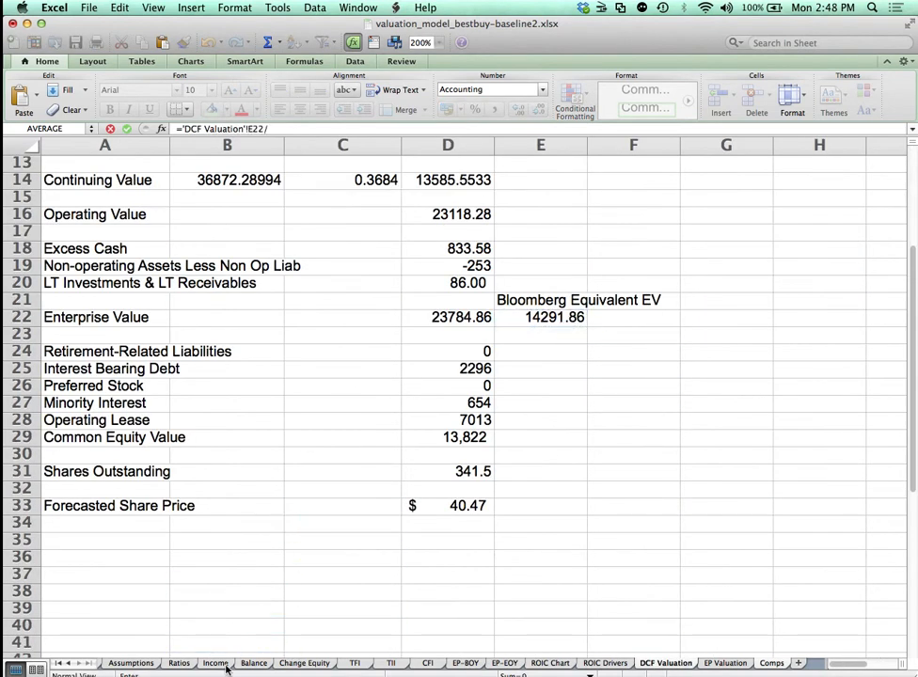
click(216, 664)
scroll(544, 461, right, 1)
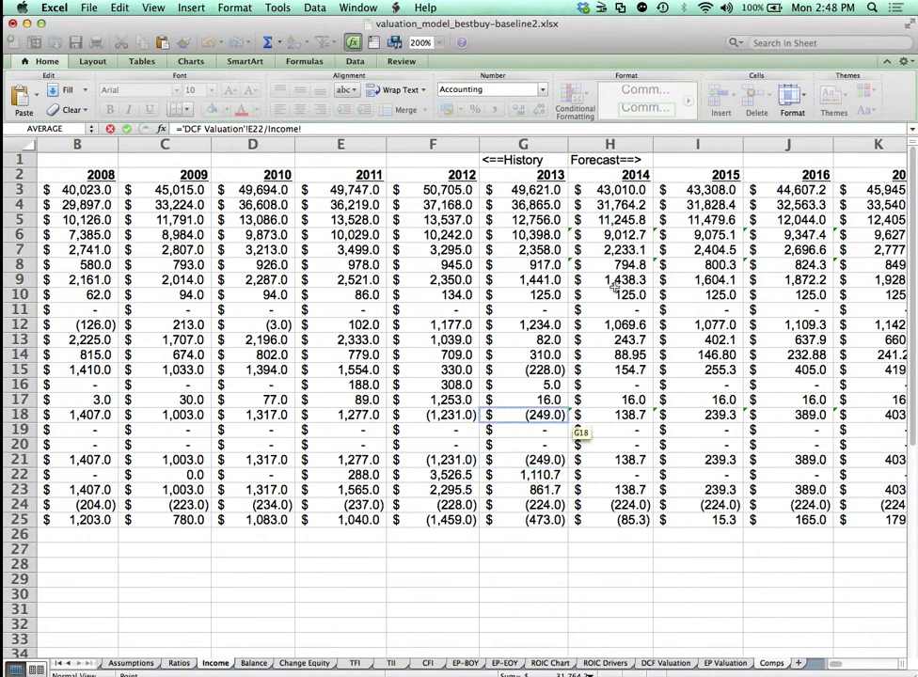
click(715, 282)
key(Return)
Compute the current-year P/E in I4 by dividing Common Equity Value by 2014 net income: ='DCF Valuation'!D29/Income!H18
key(Right)
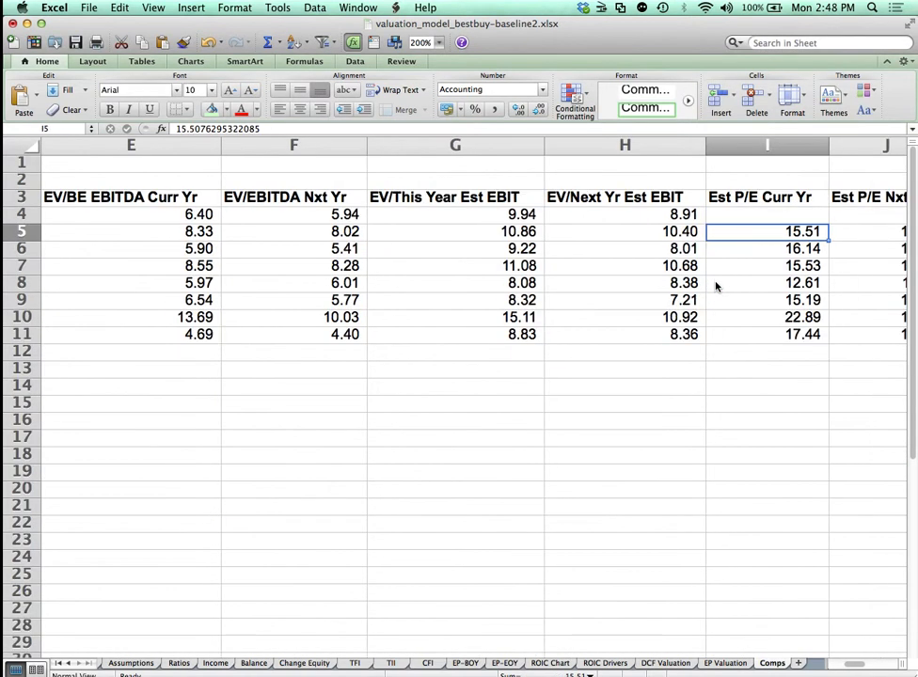
key(Right)
key(Up)
key(Left)
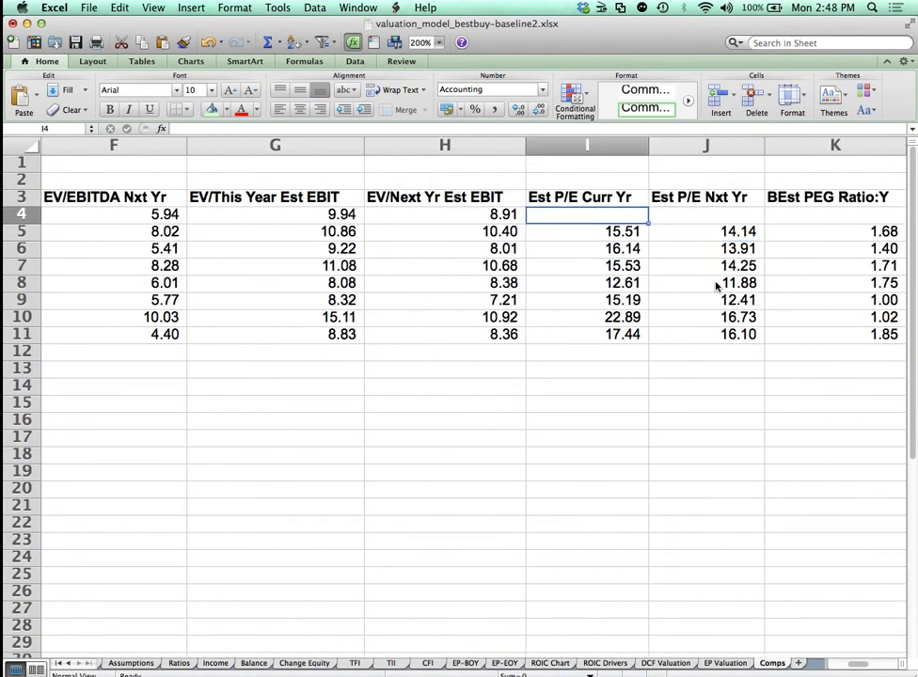
text(=)
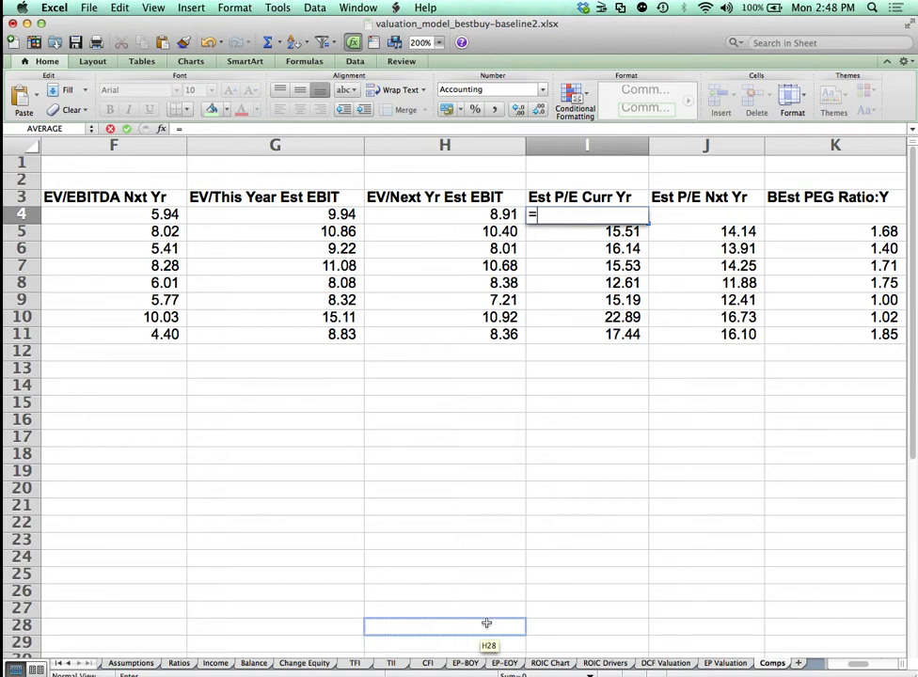
click(666, 664)
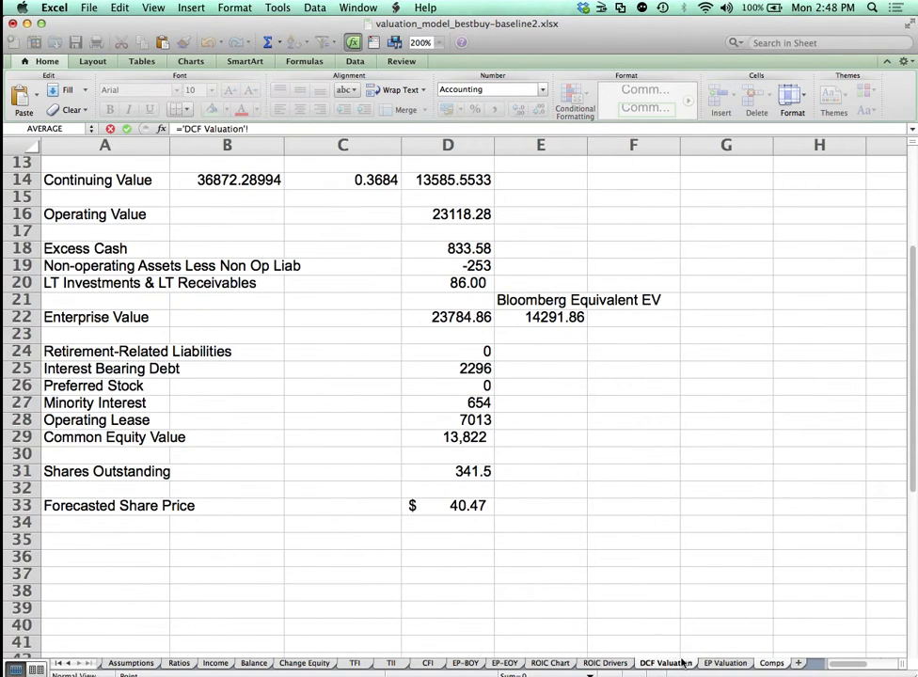
click(488, 440)
text(/)
click(215, 663)
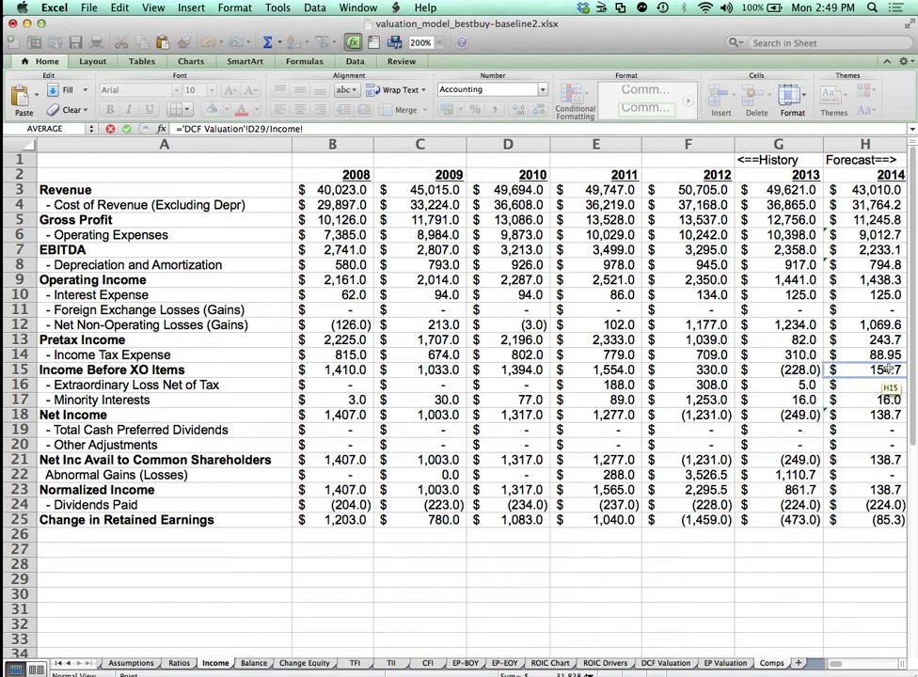
click(887, 417)
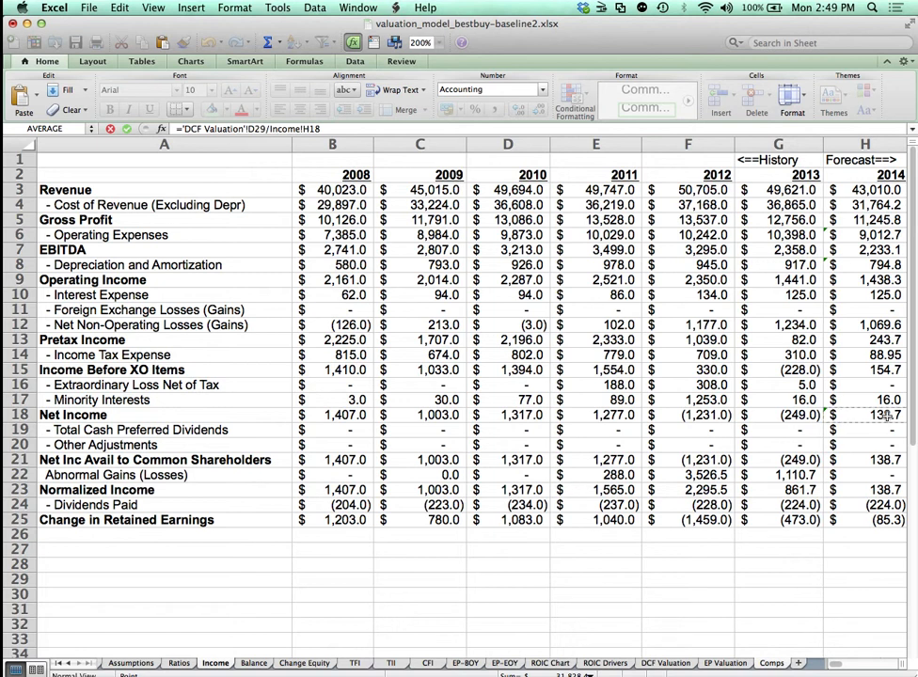
key(Return)
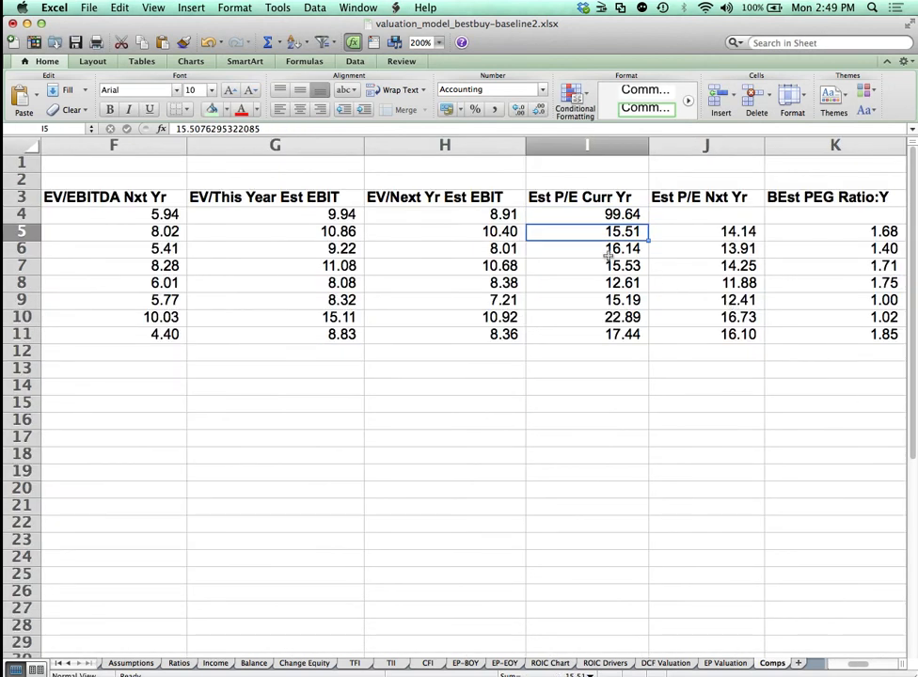
Examine the P/E formula in I4 and the 2014 Net Non-Operating Losses forecast in H12 of the Income sheet
click(626, 215)
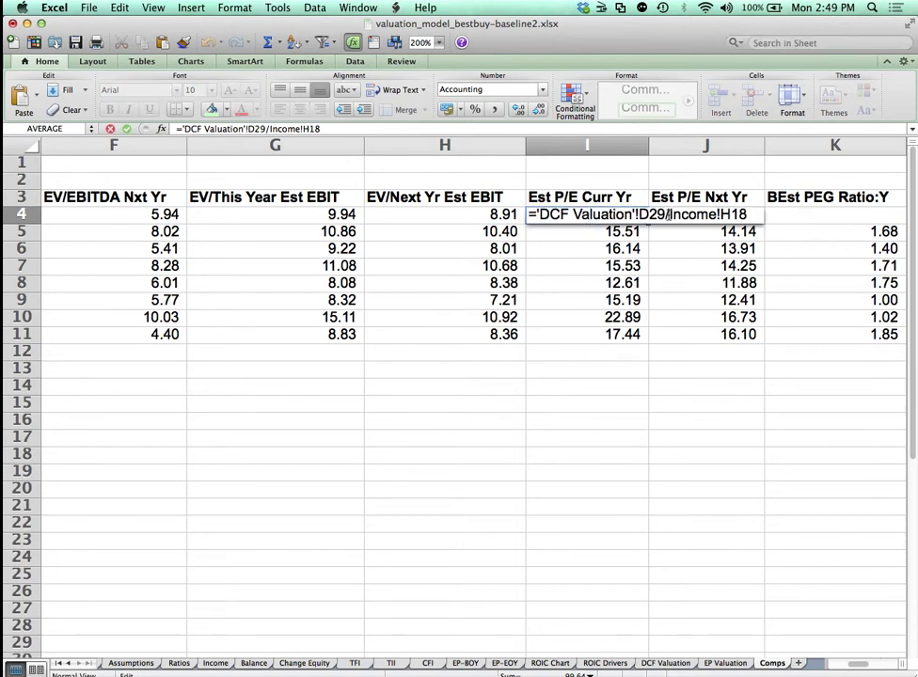
key(Return)
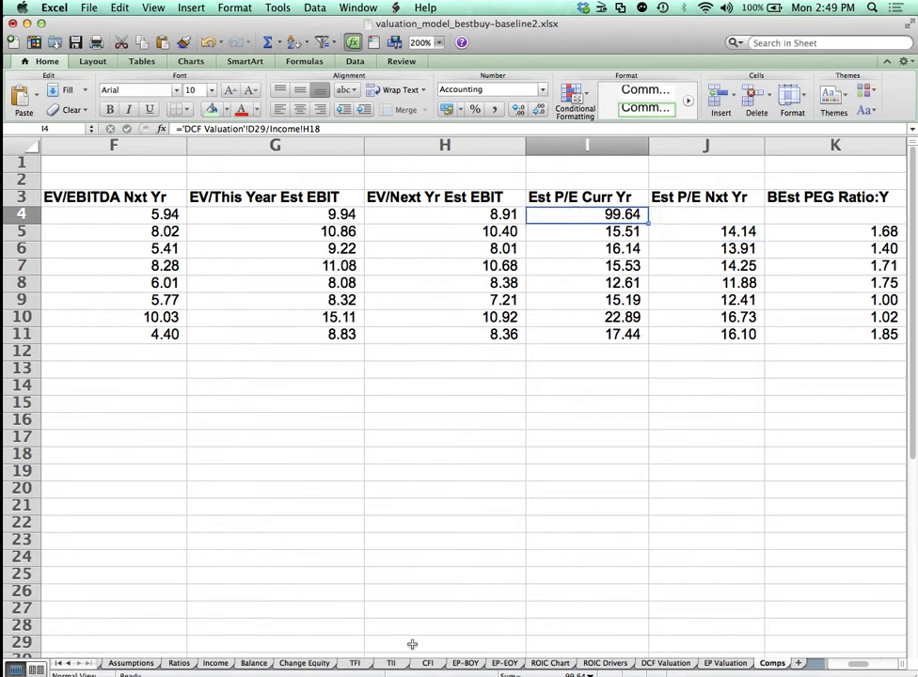
click(392, 662)
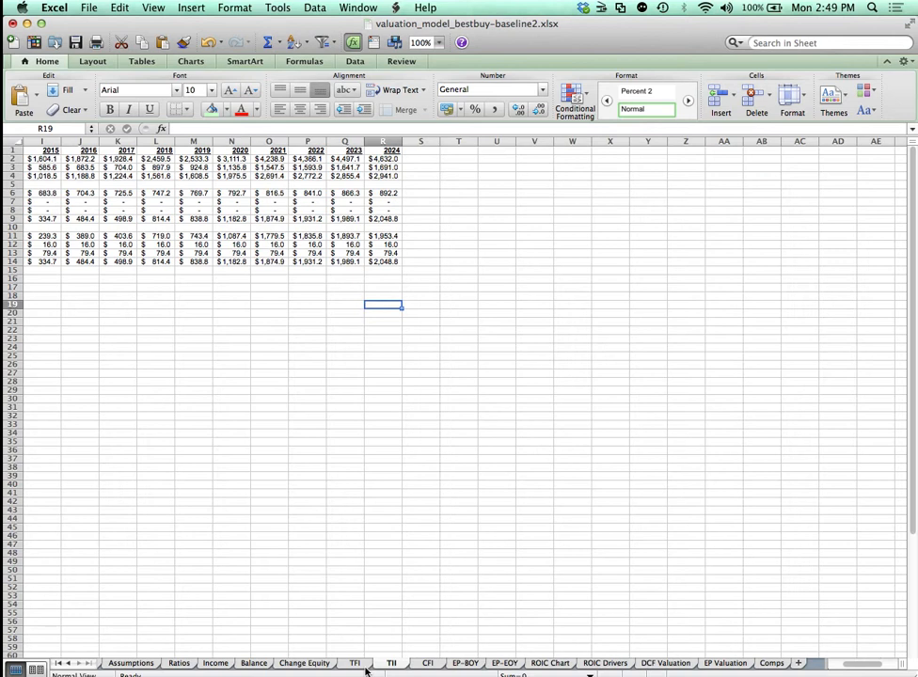
click(215, 663)
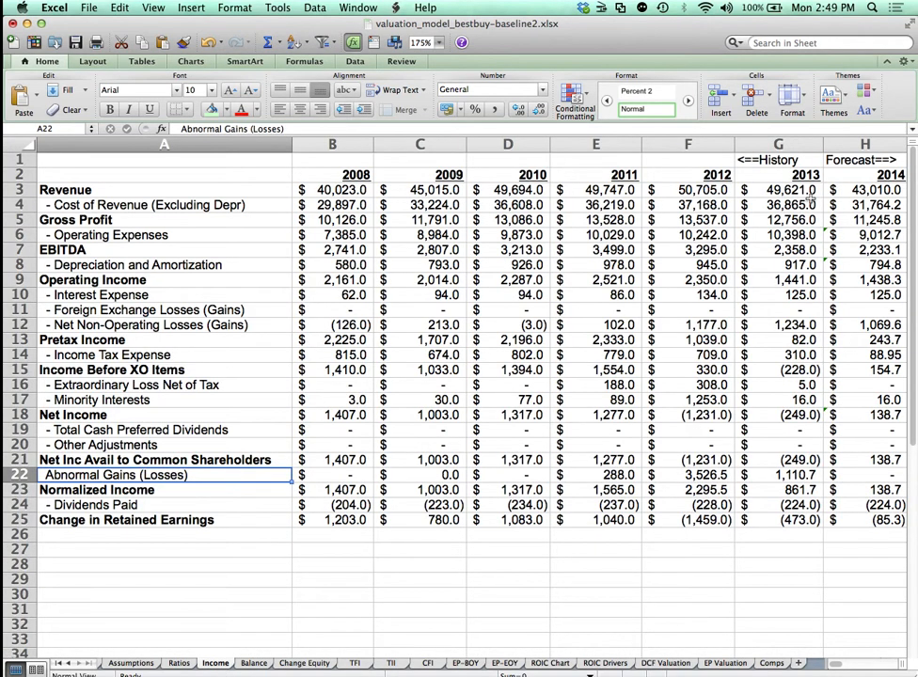
click(870, 326)
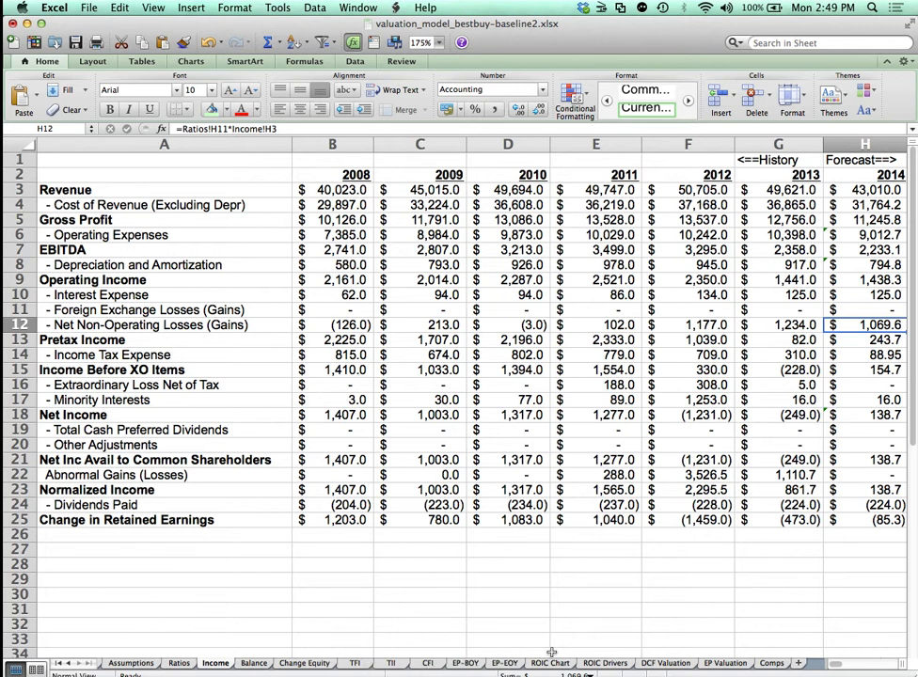
click(685, 664)
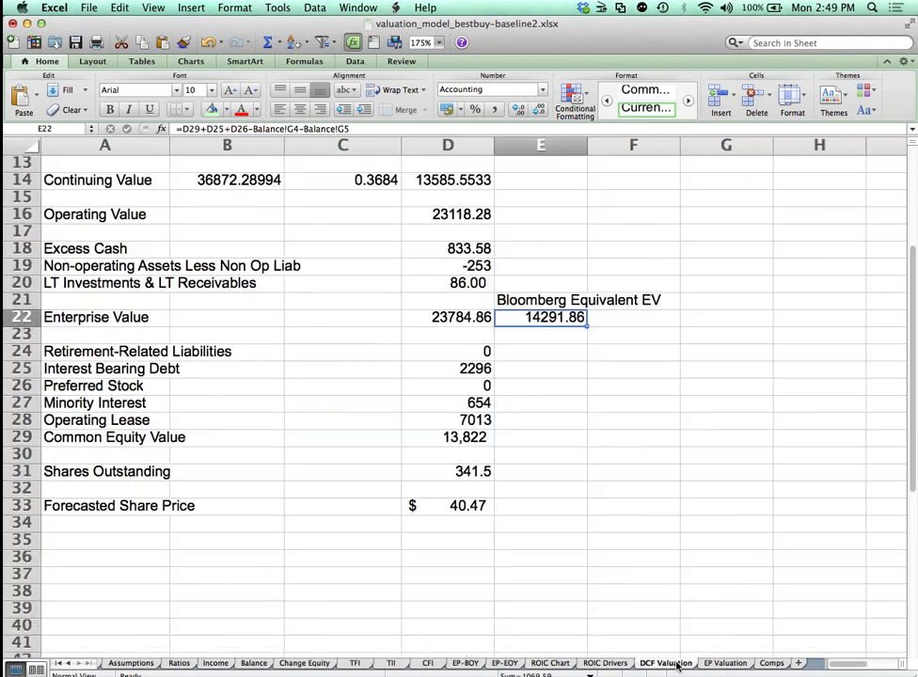
click(772, 665)
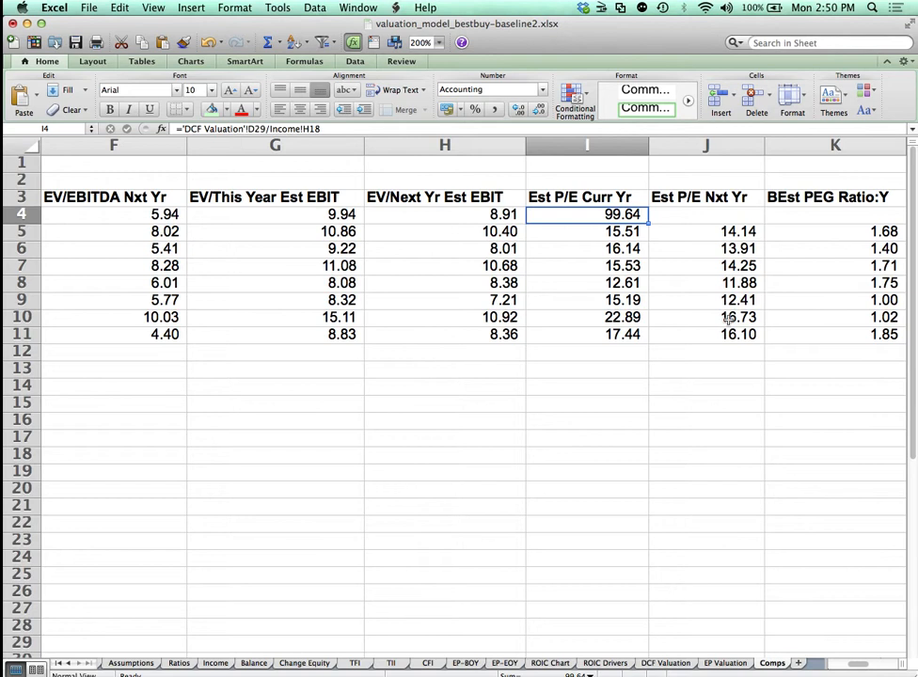
Add back after-tax non-operating losses to the I4 denominator: ='DCF Valuation'!D29/(Income!H18+Income!H12*(1-Ratios!H9))
double_click(612, 215)
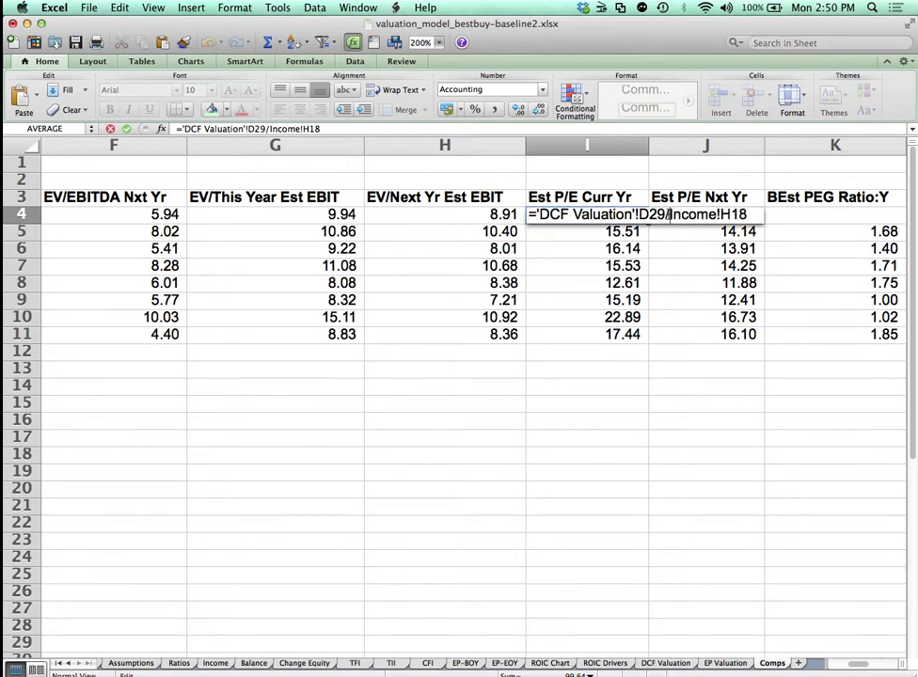
text(()
text(+)
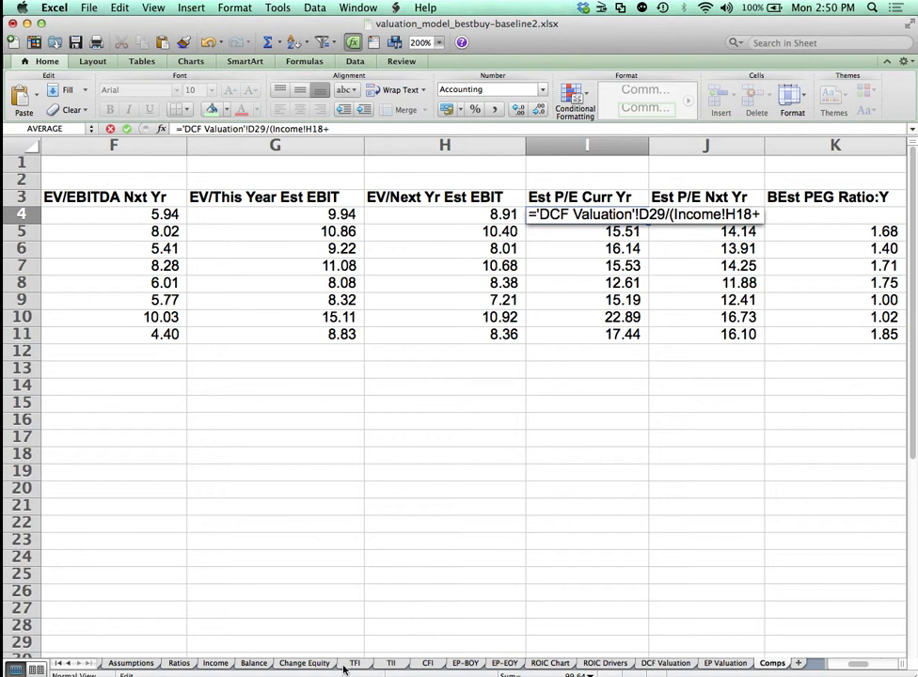
click(230, 664)
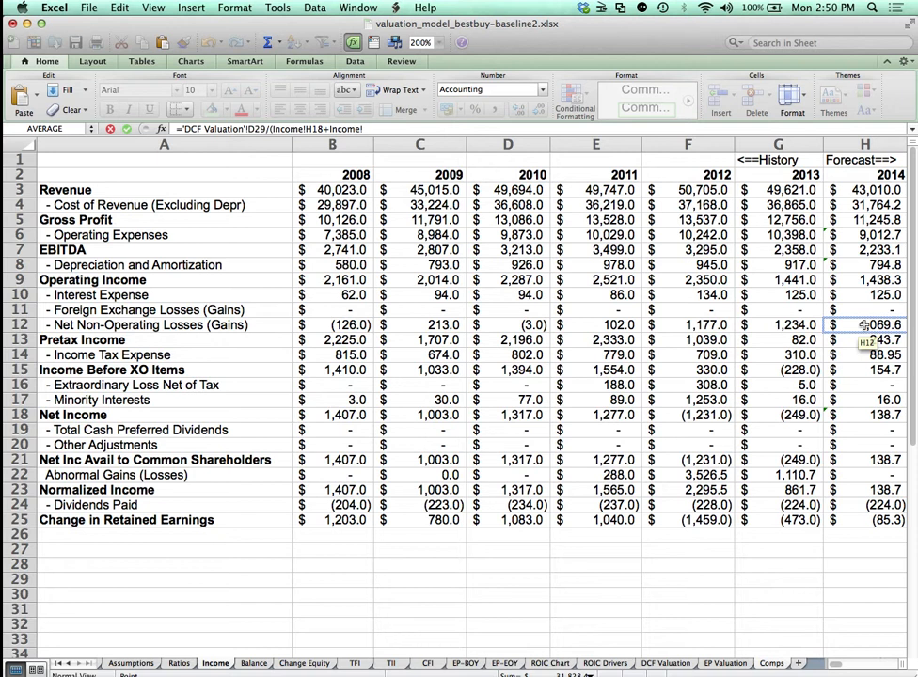
click(863, 325)
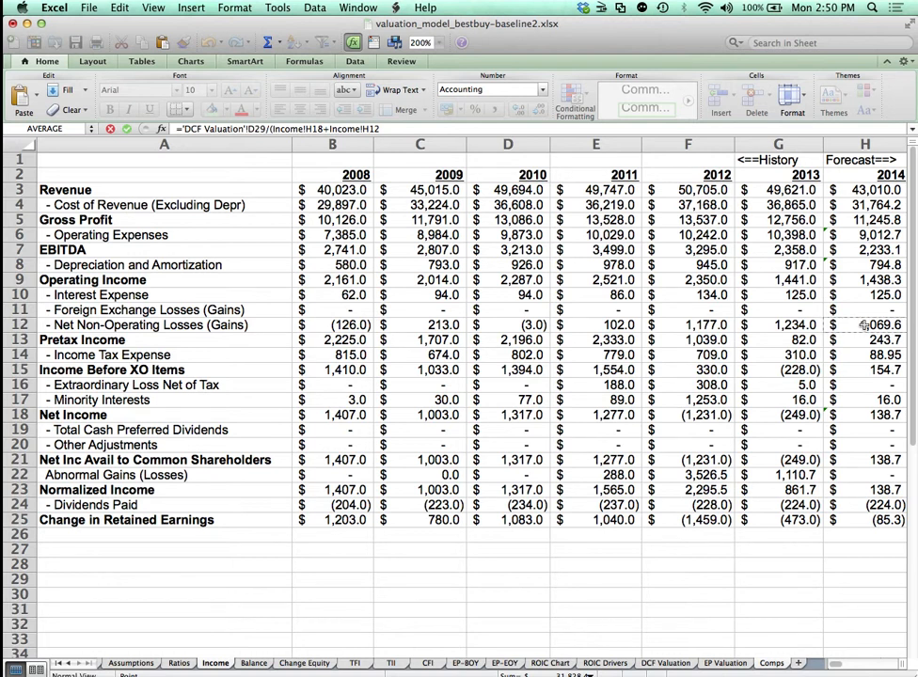
text(*()
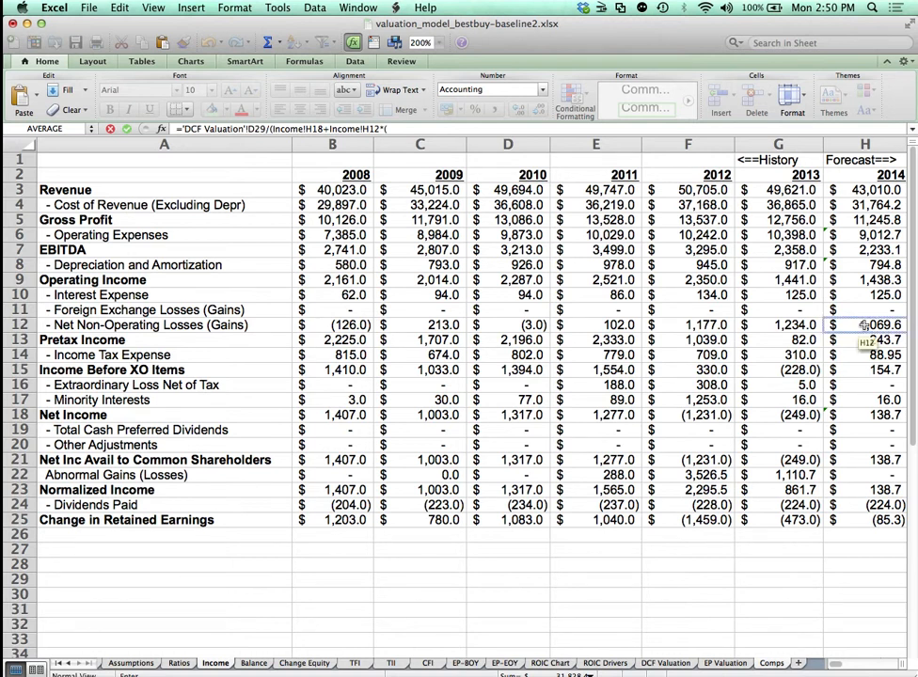
text(1-)
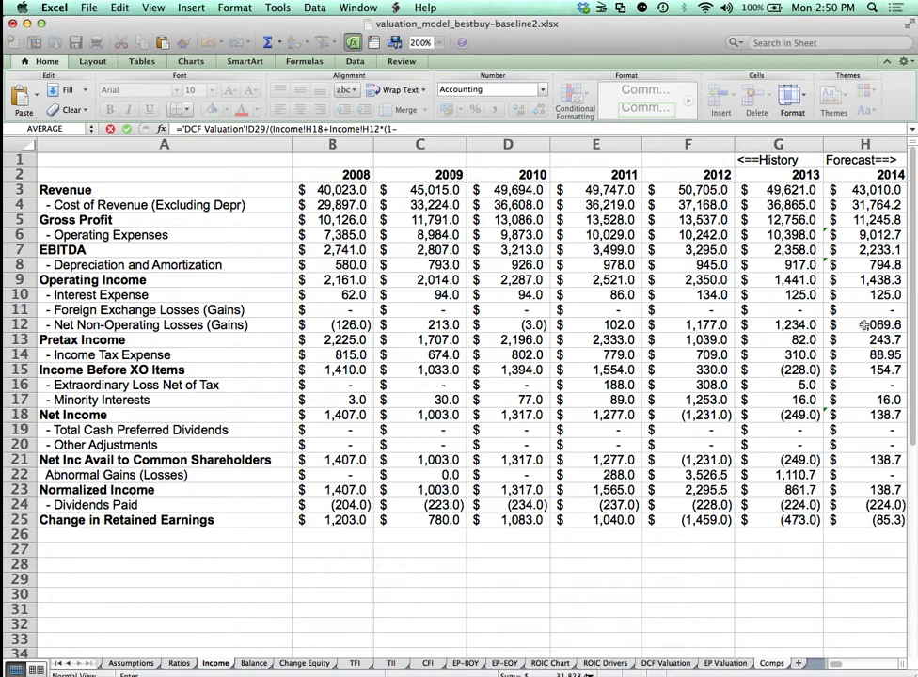
click(179, 663)
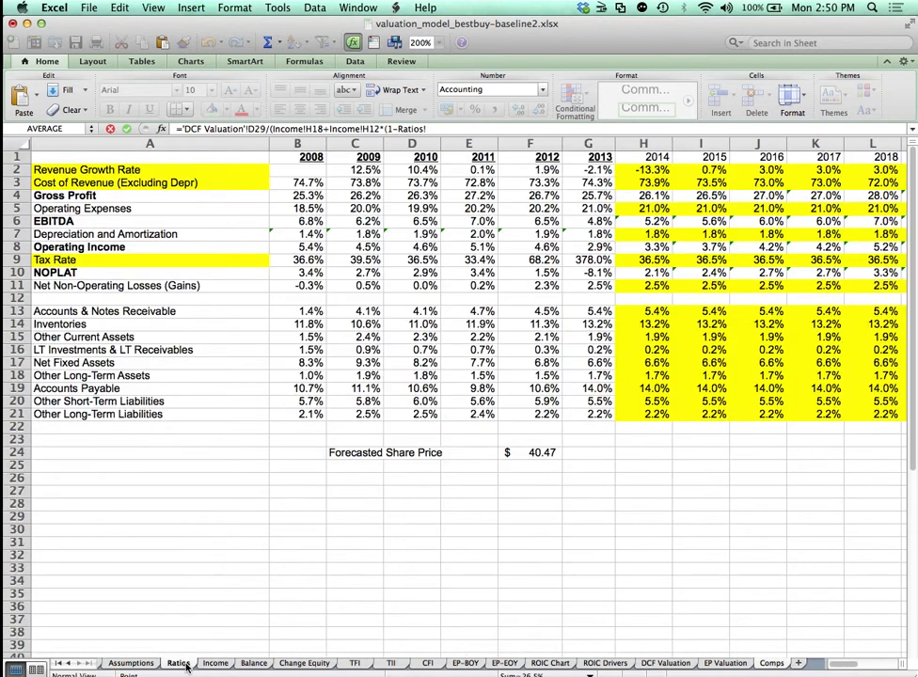
click(656, 260)
text())
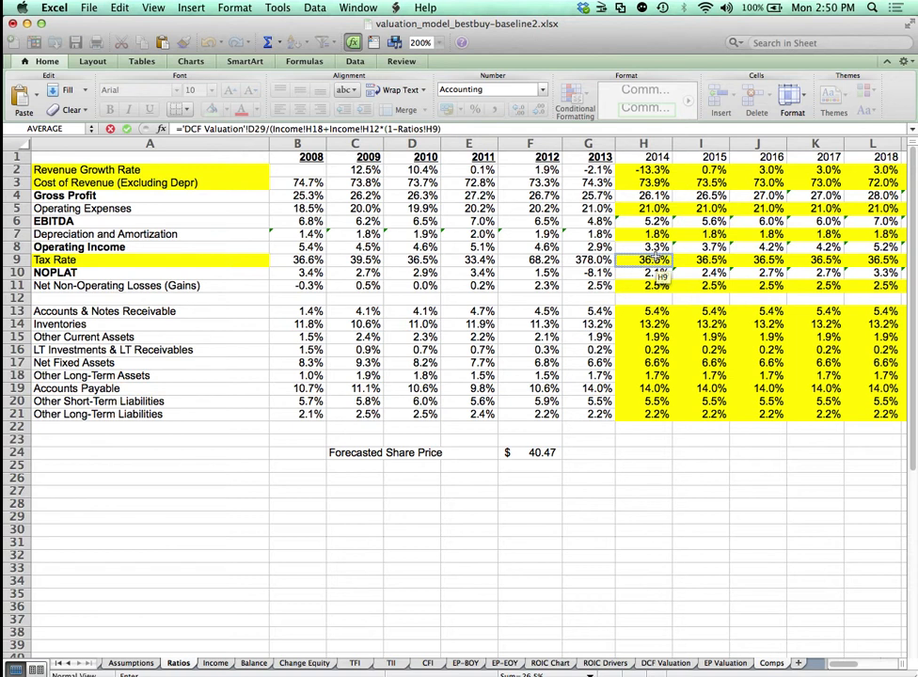
text())
key(Return)
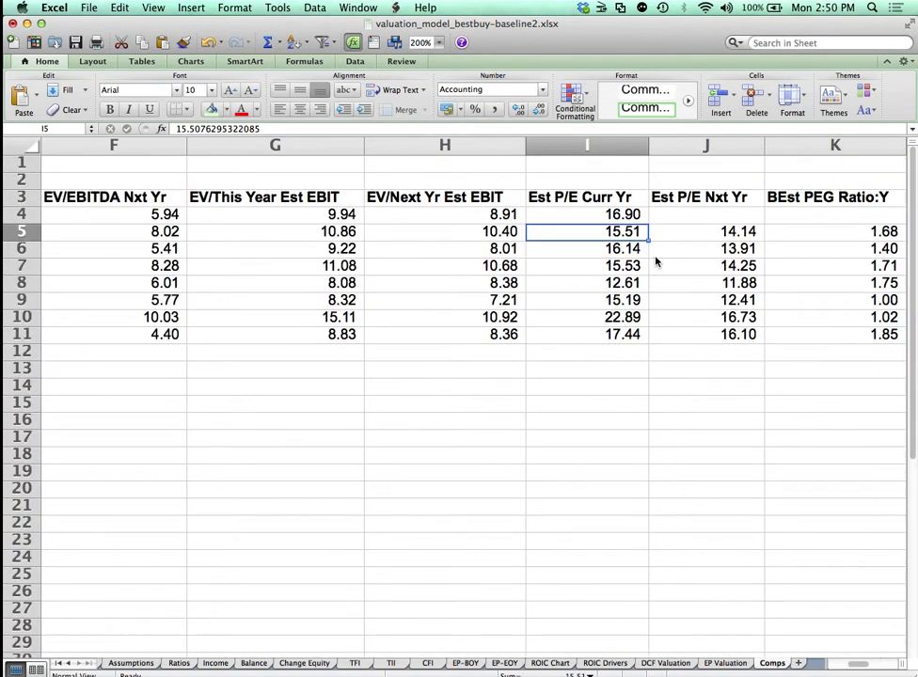
click(613, 212)
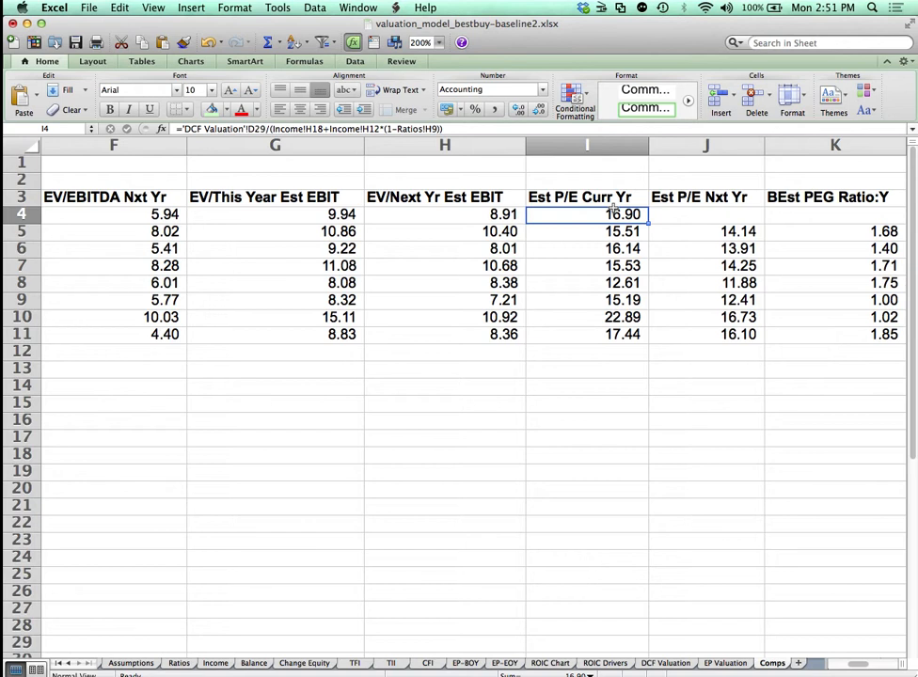
Begin the next-year P/E formula in J4 with Common Equity Value over a bracketed Income sheet reference: ='DCF Valuation'!D29/(Income!
click(717, 214)
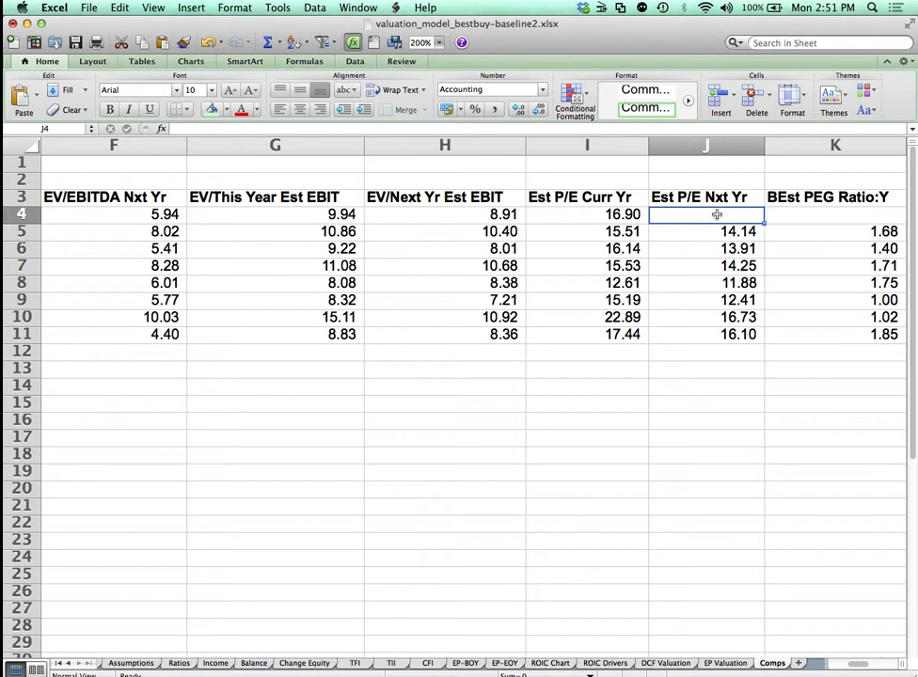
text(=)
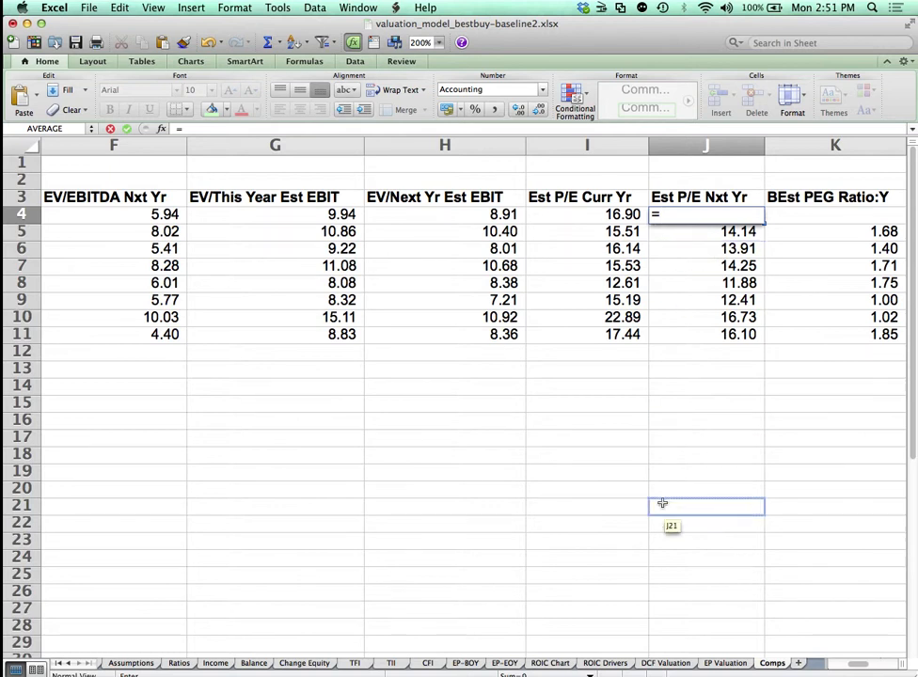
click(687, 664)
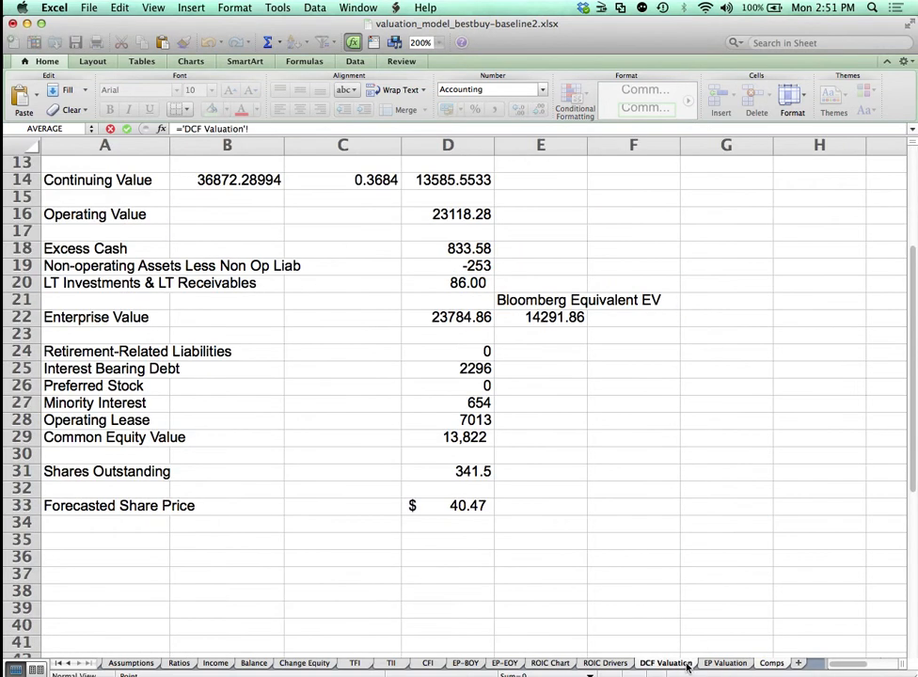
click(490, 439)
text(/()
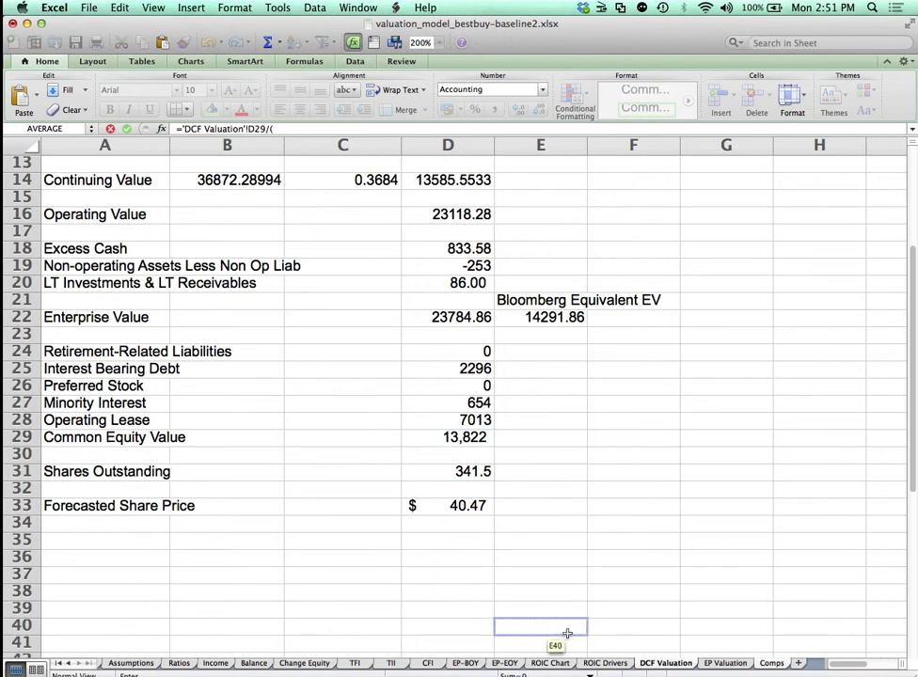
click(219, 666)
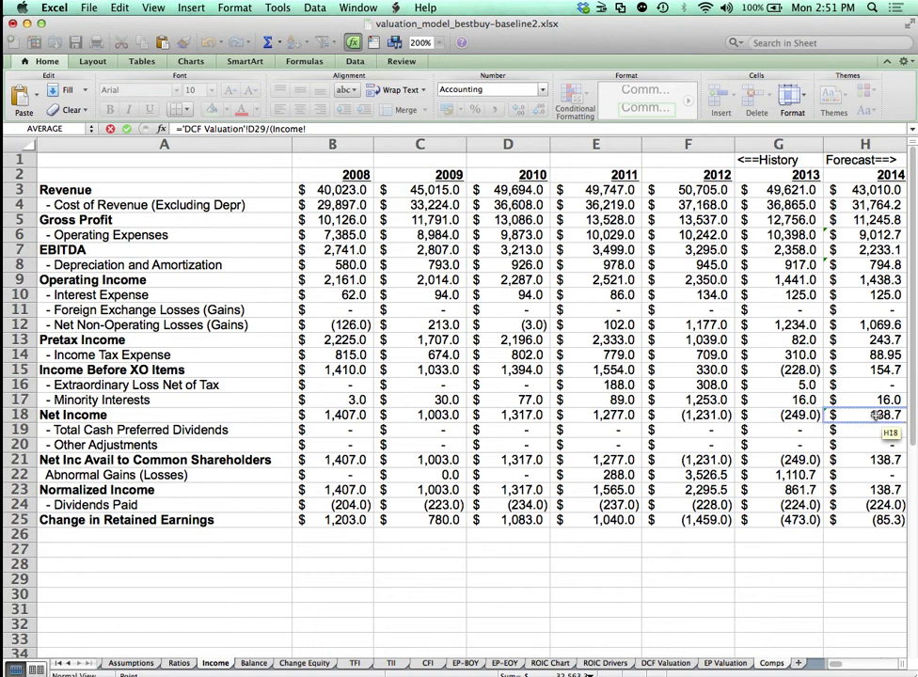
text(C1)
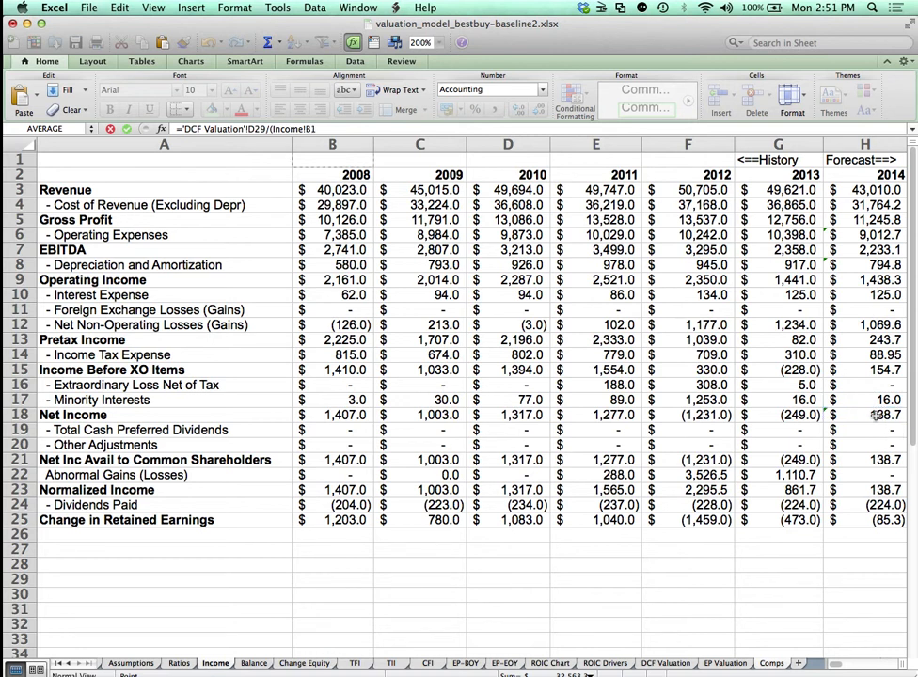
scroll(875, 415, right, 4)
scroll(875, 415, left, 4)
scroll(875, 415, right, 1)
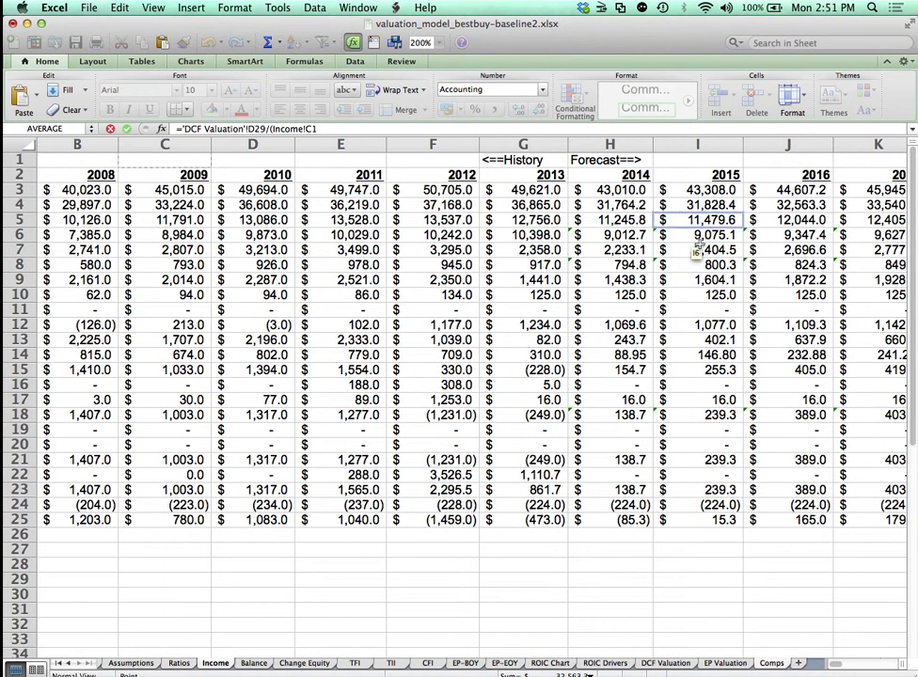
text(+)
click(711, 414)
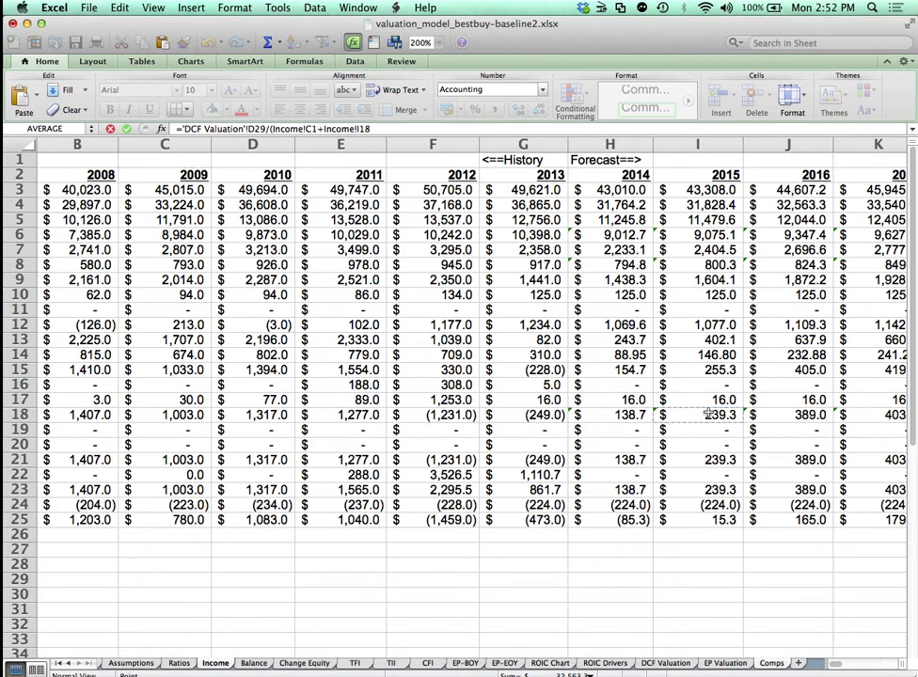
click(408, 128)
key(BackSpace)
key(BackSpace)
key(BackSpace)
key(BackSpace)
key(BackSpace)
key(BackSpace)
key(BackSpace)
key(BackSpace)
key(BackSpace)
key(BackSpace)
key(BackSpace)
key(BackSpace)
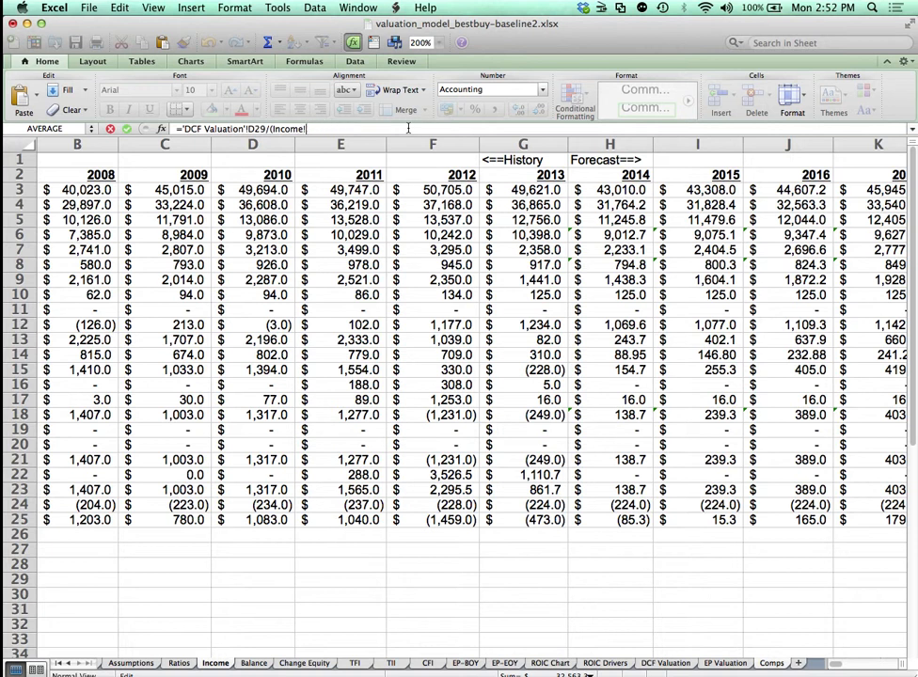
Complete J4's denominator with 2015 net income plus after-tax non-operating losses, Income!I18+(Income!I12*(1-Ratios!I9)), accepting the proposed closing parenthesis
text(I18+()
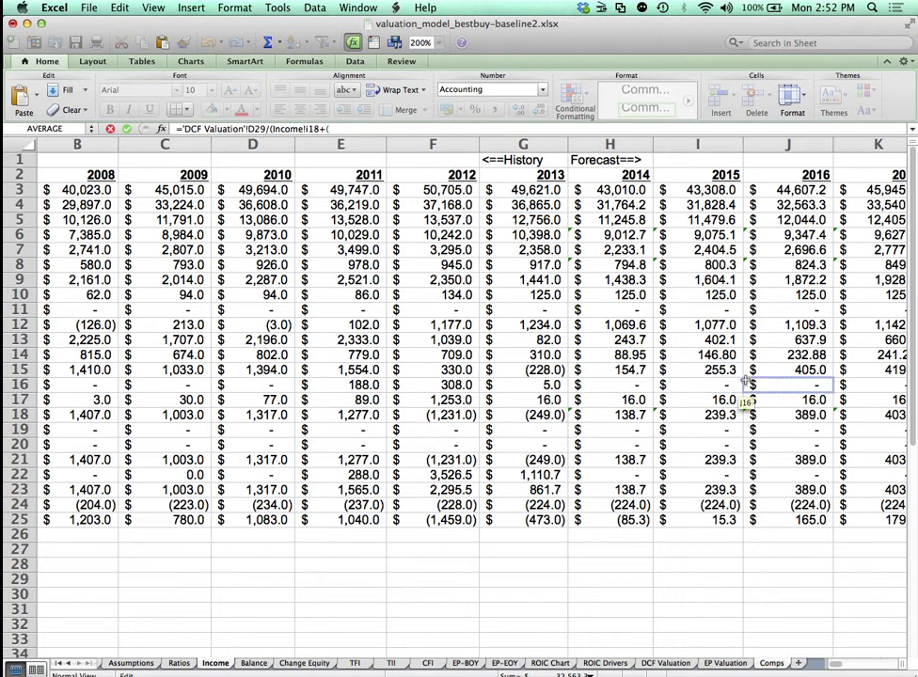
scroll(738, 385, left, 2)
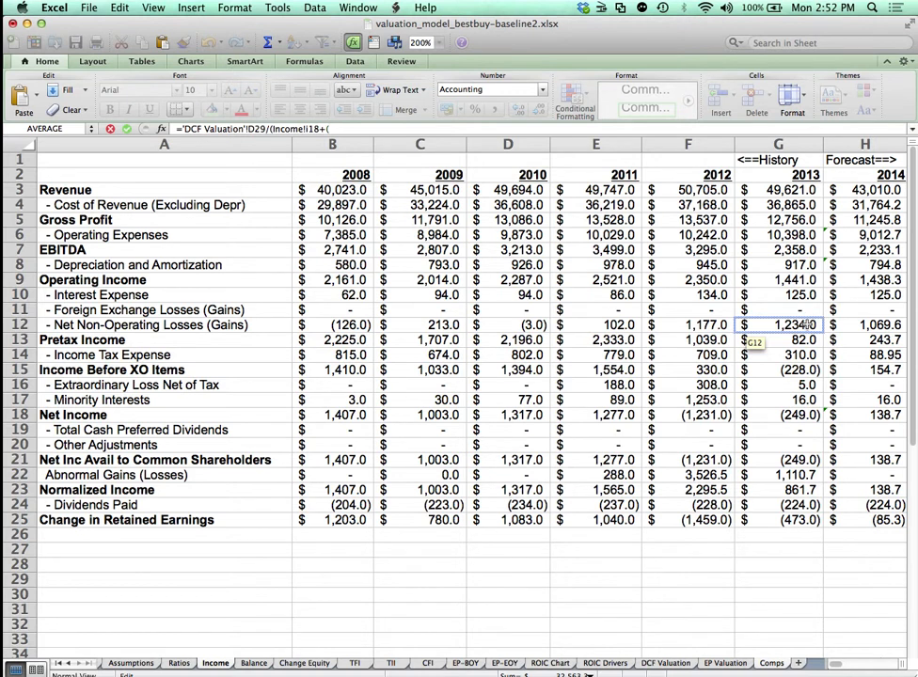
scroll(808, 324, right, 2)
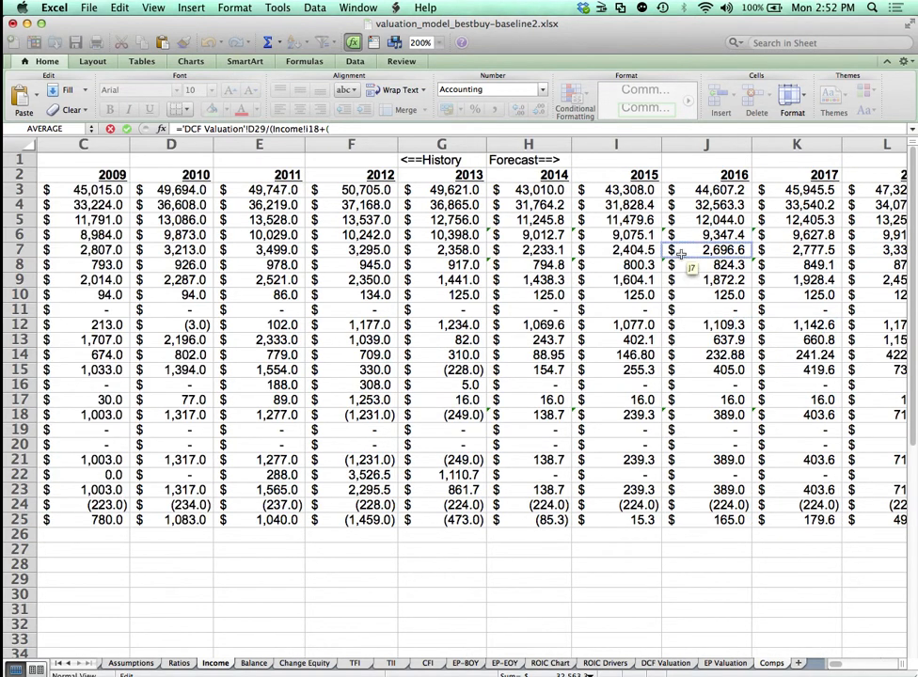
click(640, 324)
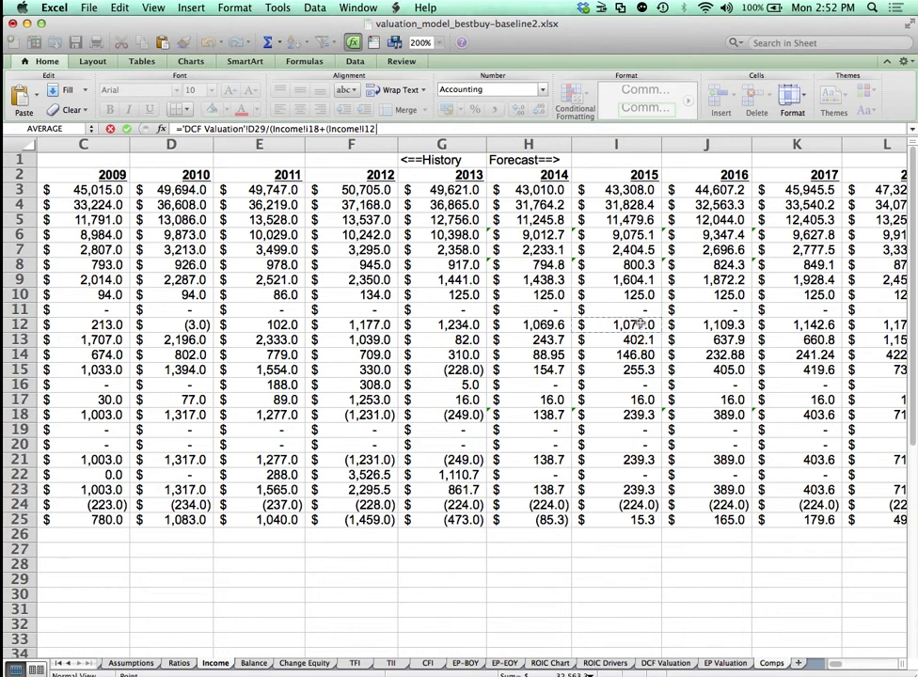
text(*(1-)
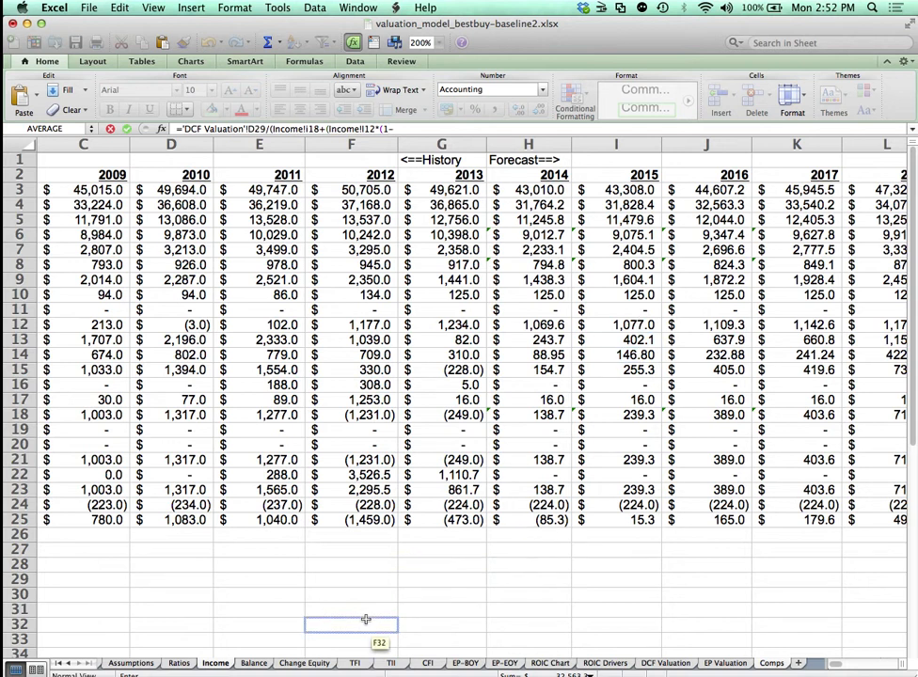
click(178, 664)
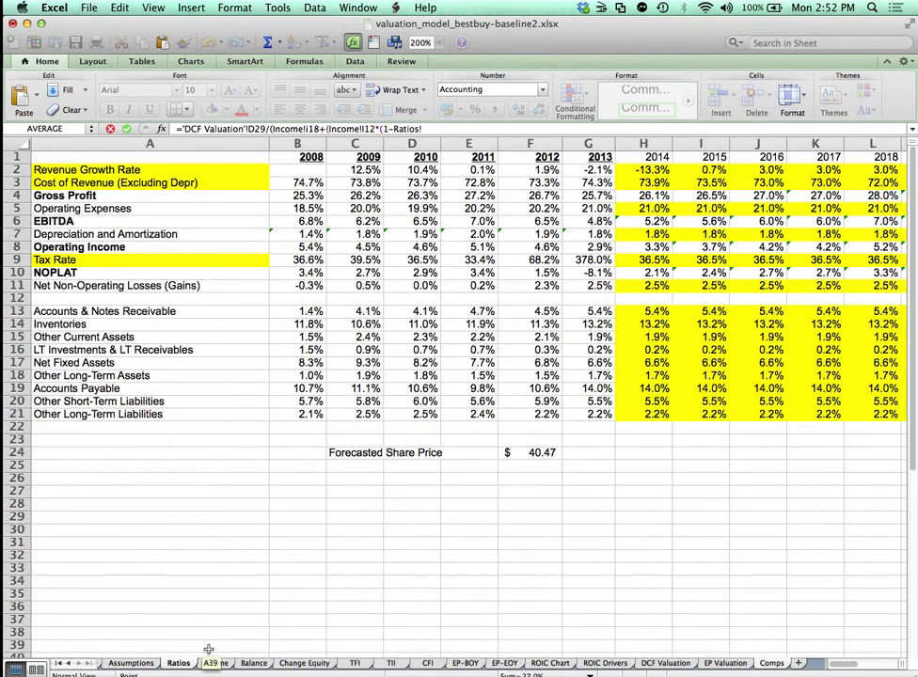
click(704, 260)
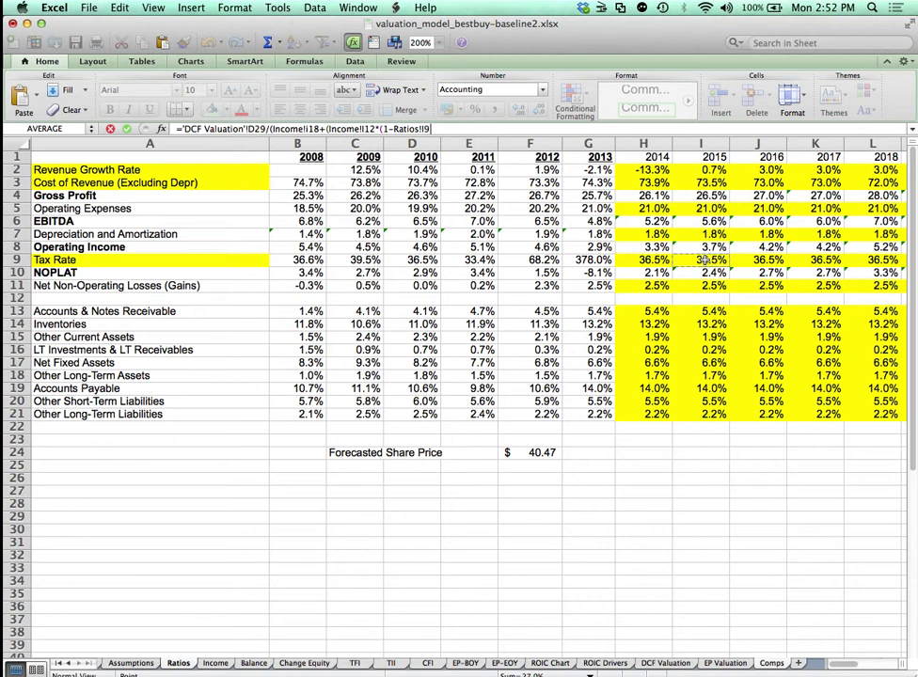
key(Return)
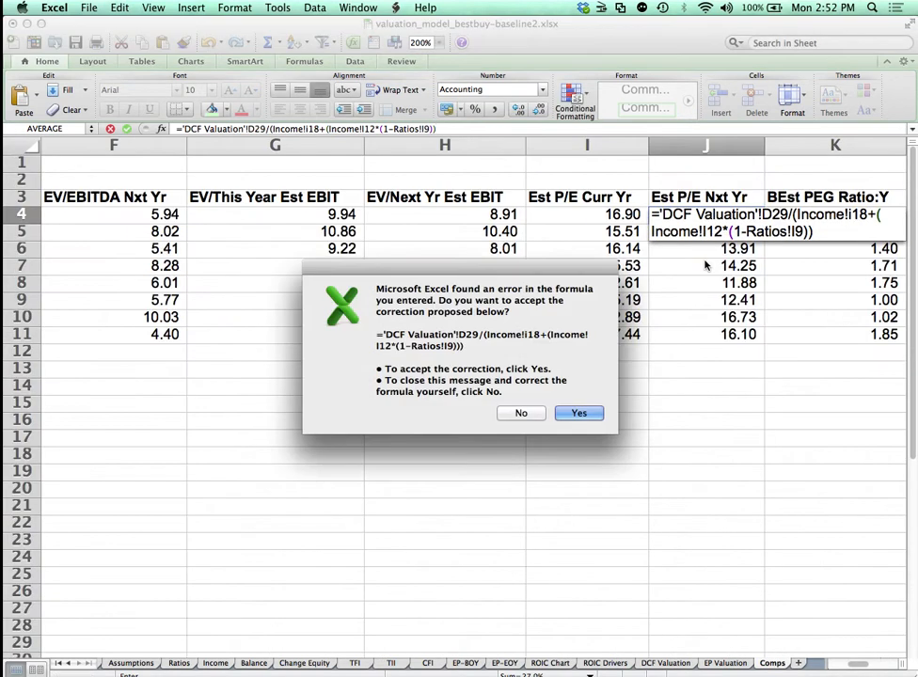
key(Return)
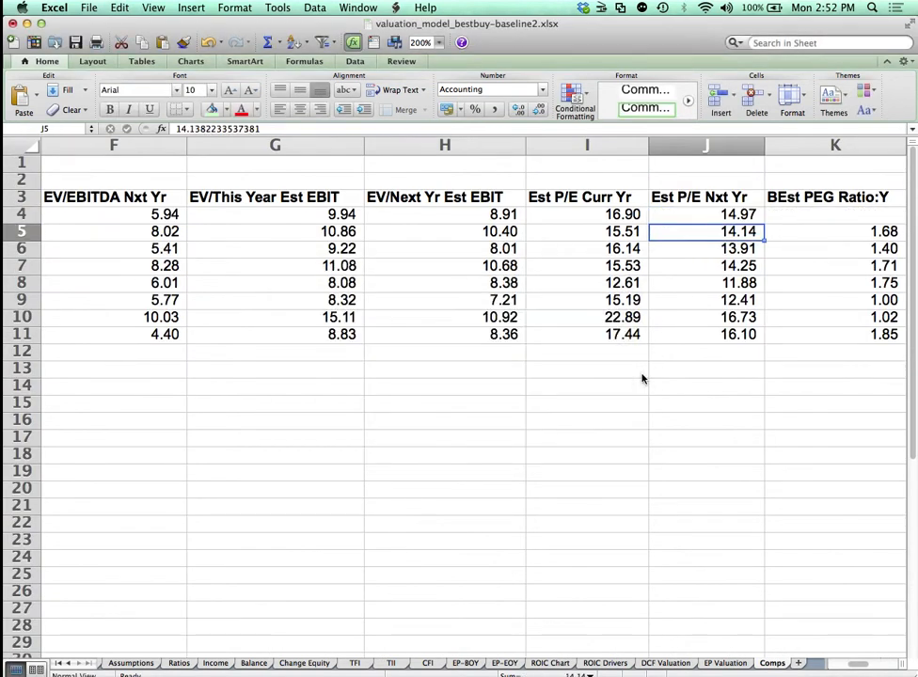
click(729, 218)
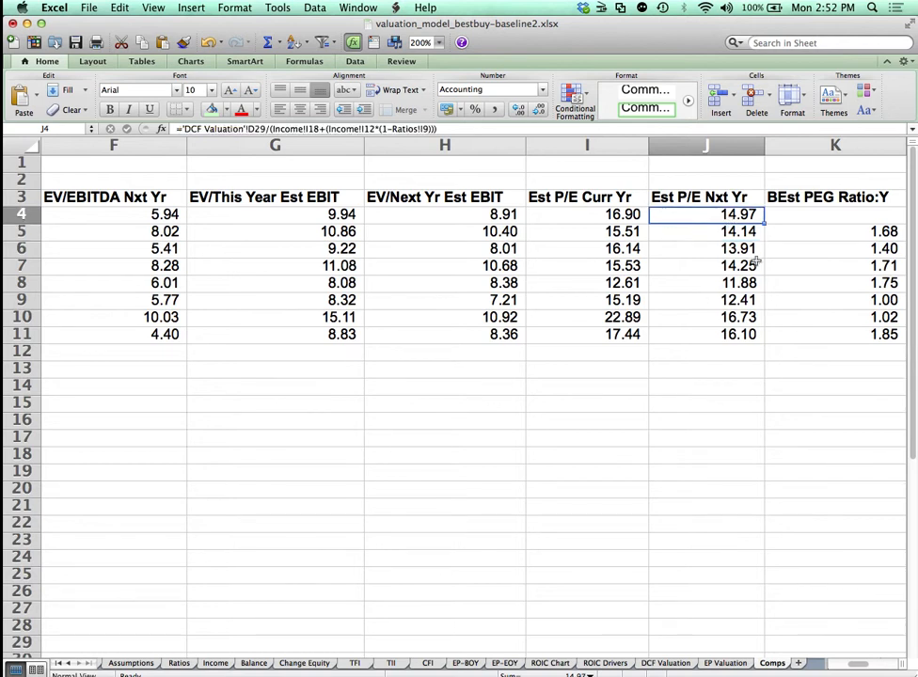
Enter the P/B formula in L4 from Common Equity Value and 2013 balance sheet equity: ='DCF Valuation'!D29/Balance!G32+Balance!G33
scroll(755, 265, right, 5)
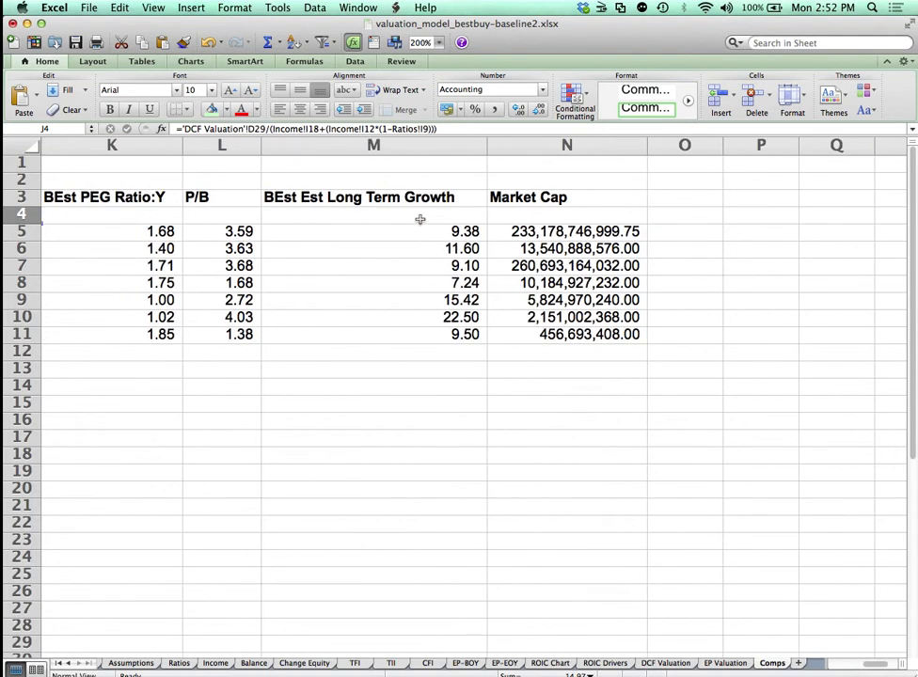
click(227, 217)
text(=)
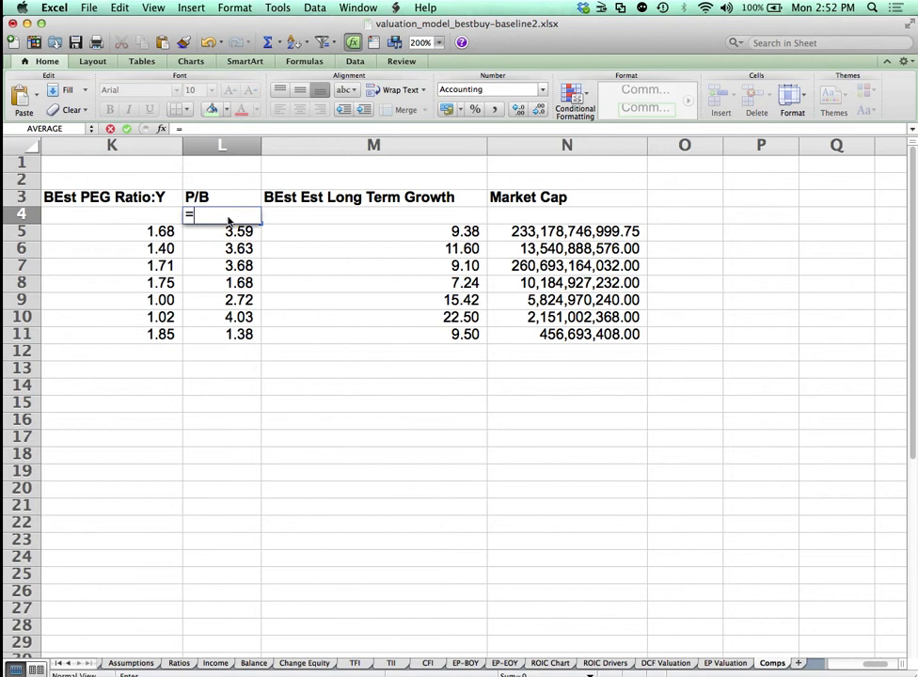
click(679, 664)
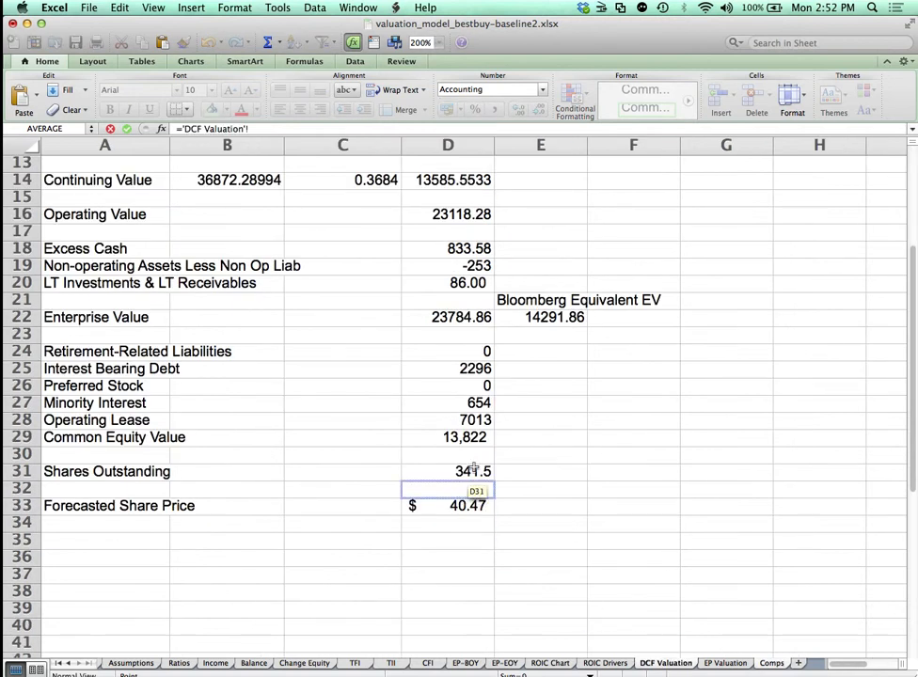
click(467, 438)
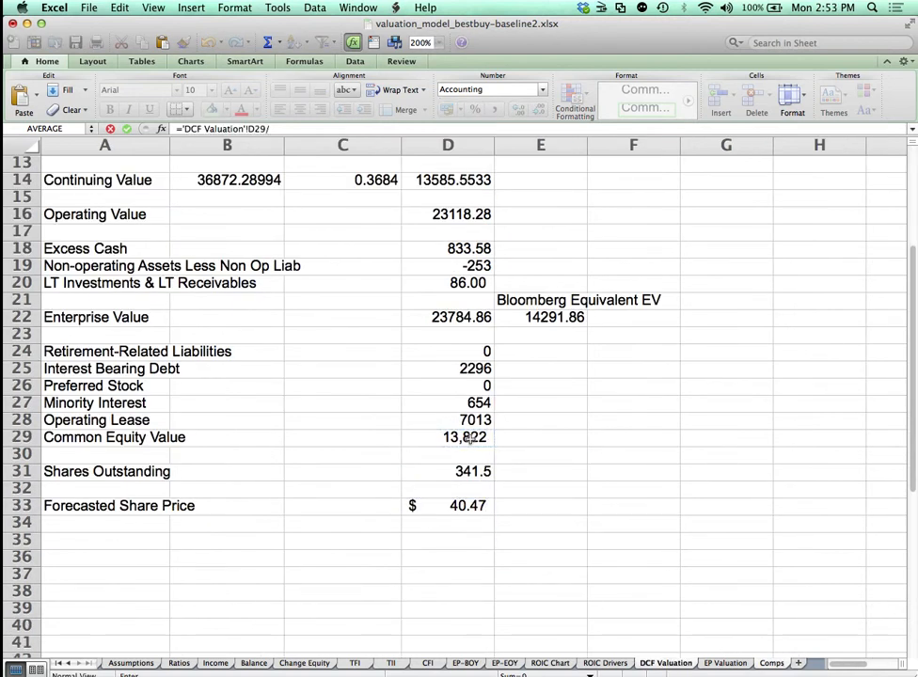
text(/)
click(253, 663)
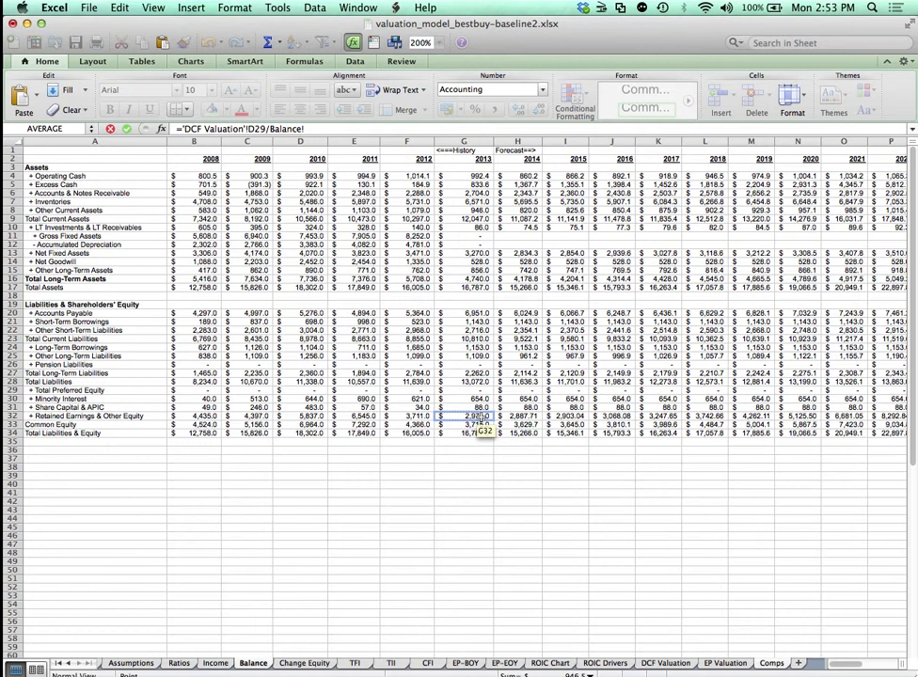
click(480, 416)
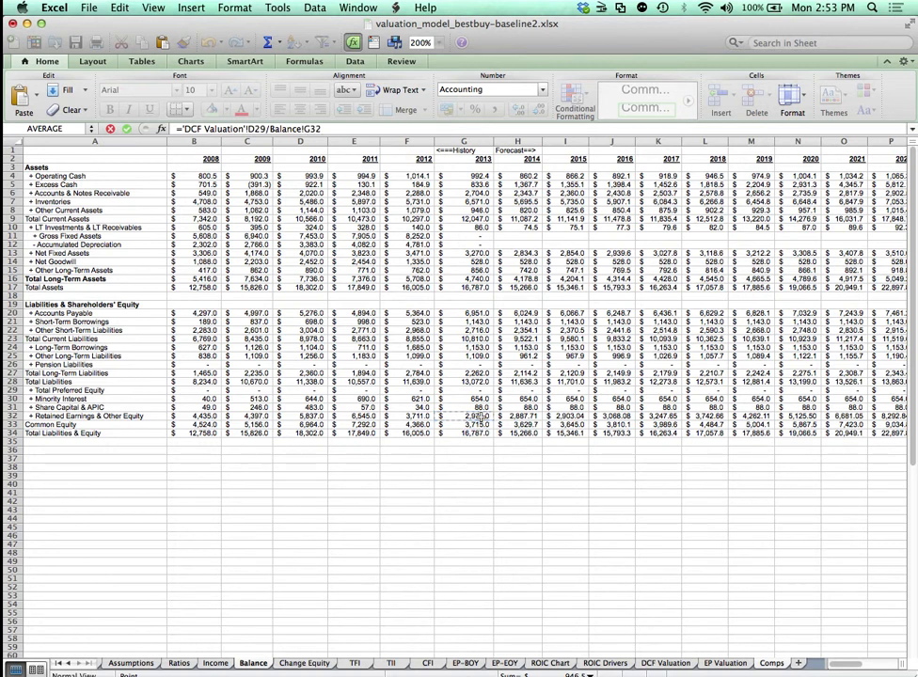
text(+)
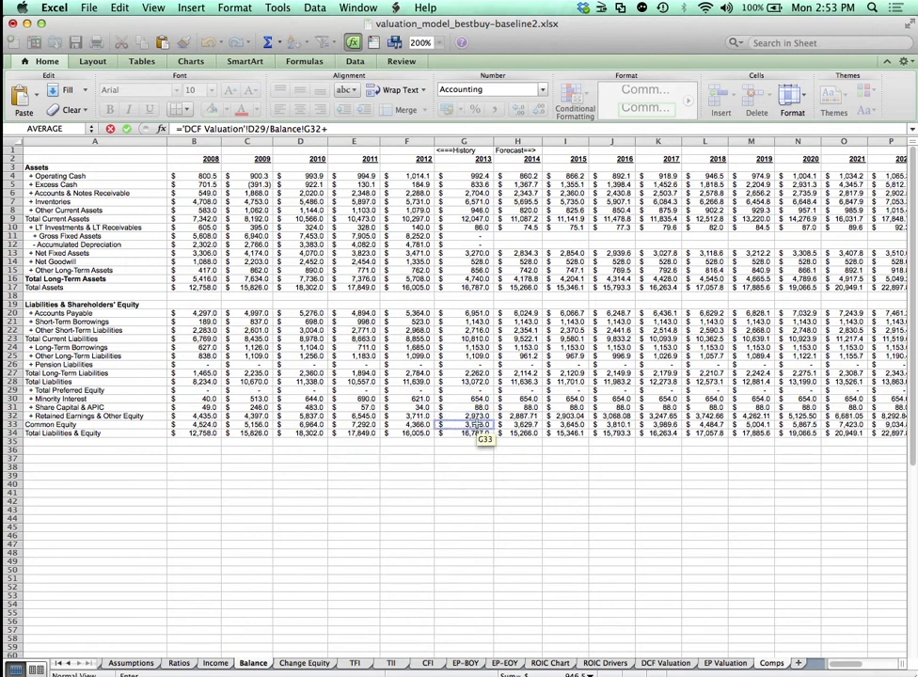
click(477, 425)
key(Return)
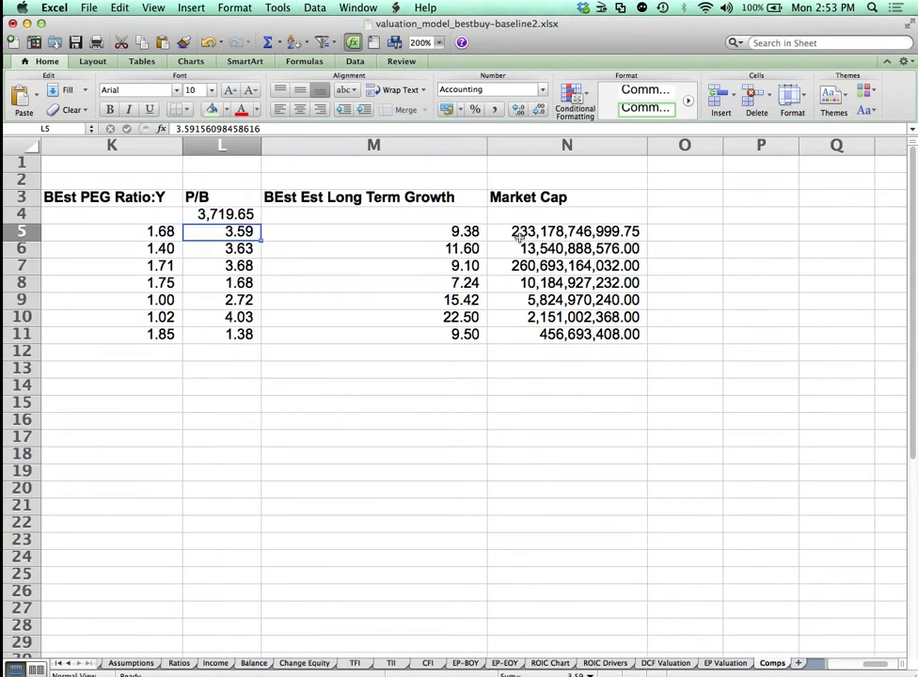
Bracket the two equity references in L4 so the P/B formula reads ='DCF Valuation'!D29/(Balance!G32+Balance!G33)
double_click(231, 215)
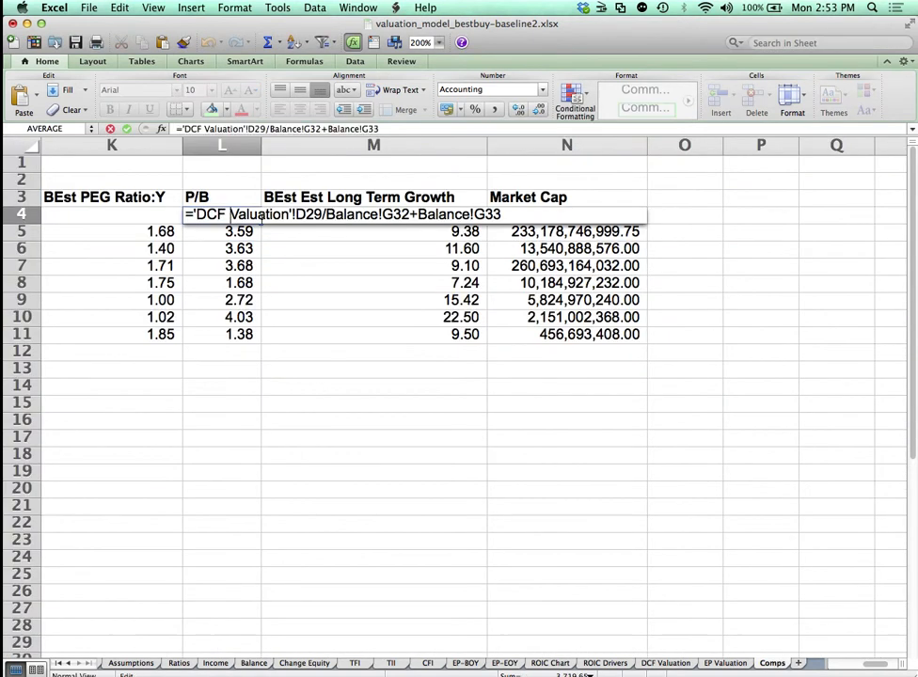
click(326, 214)
text(()
click(517, 217)
text())
key(Return)
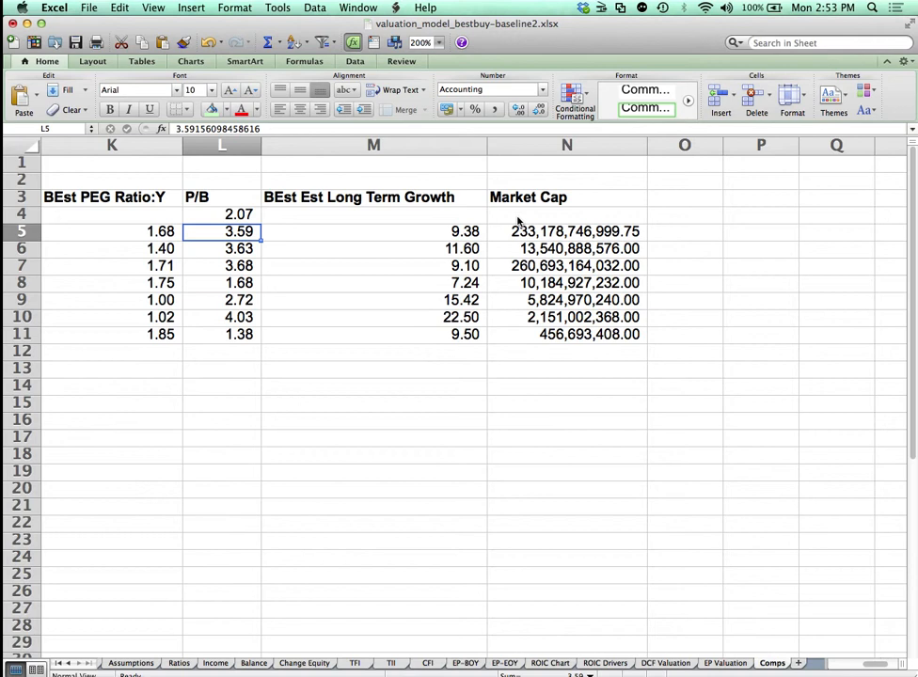
click(222, 212)
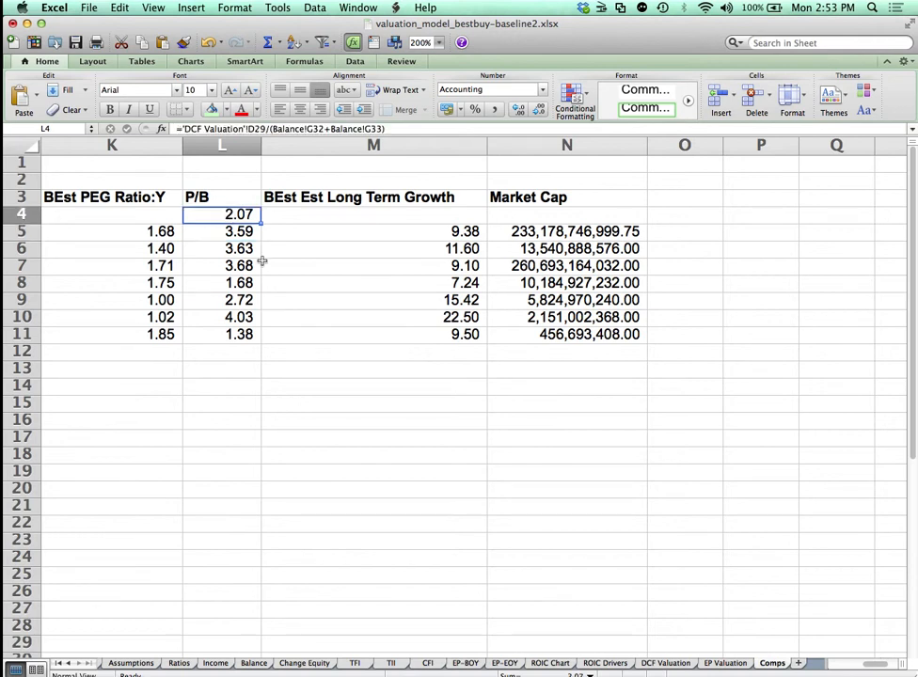
Compare the implied EV, P/E and P/B multiples in row 4 with the weighted average and peer companies
scroll(263, 261, left, 10)
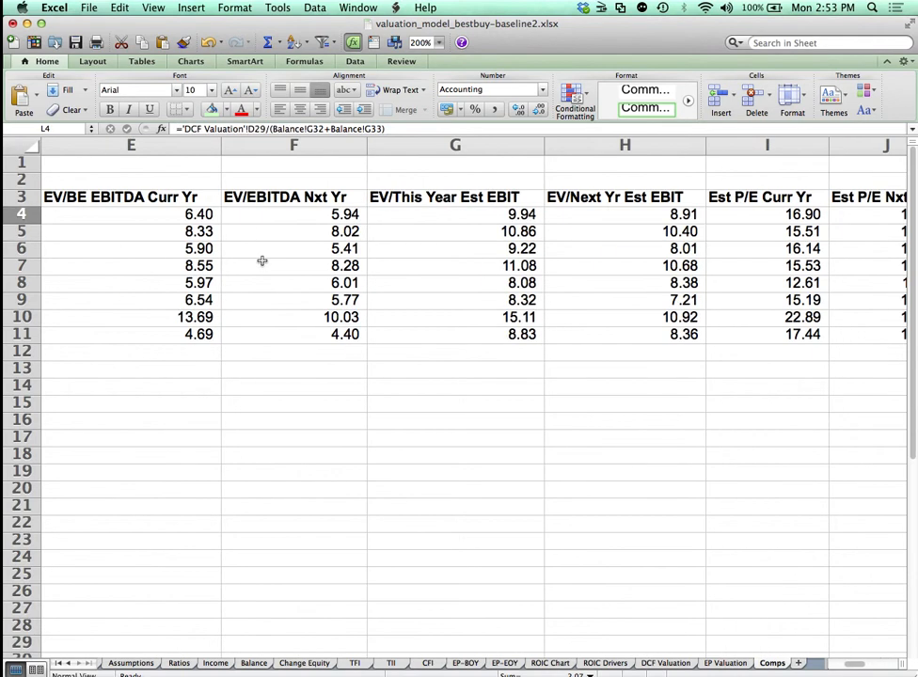
scroll(262, 262, left, 2)
scroll(263, 262, right, 6)
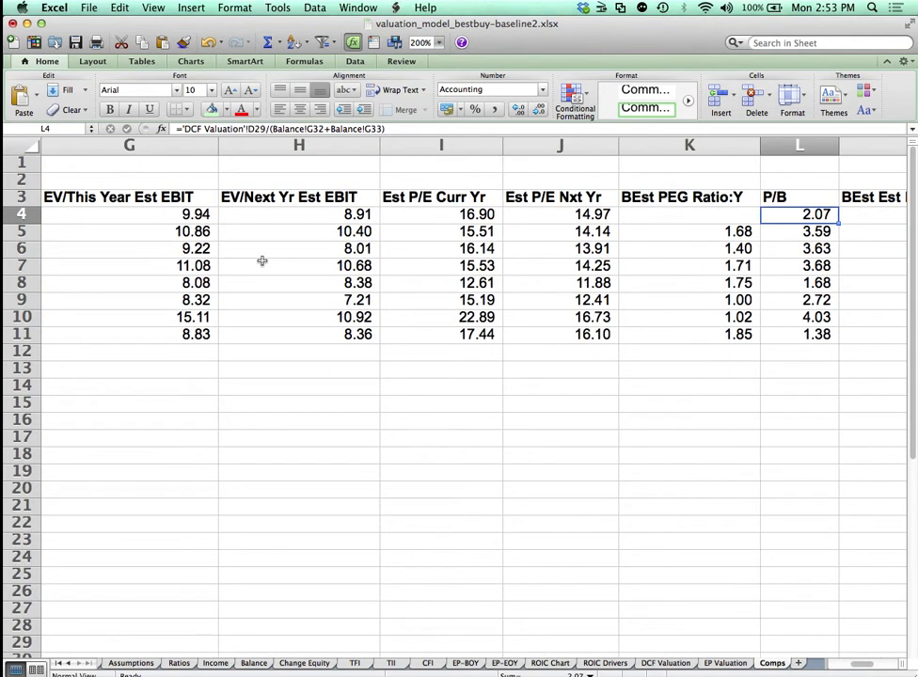
scroll(263, 262, right, 2)
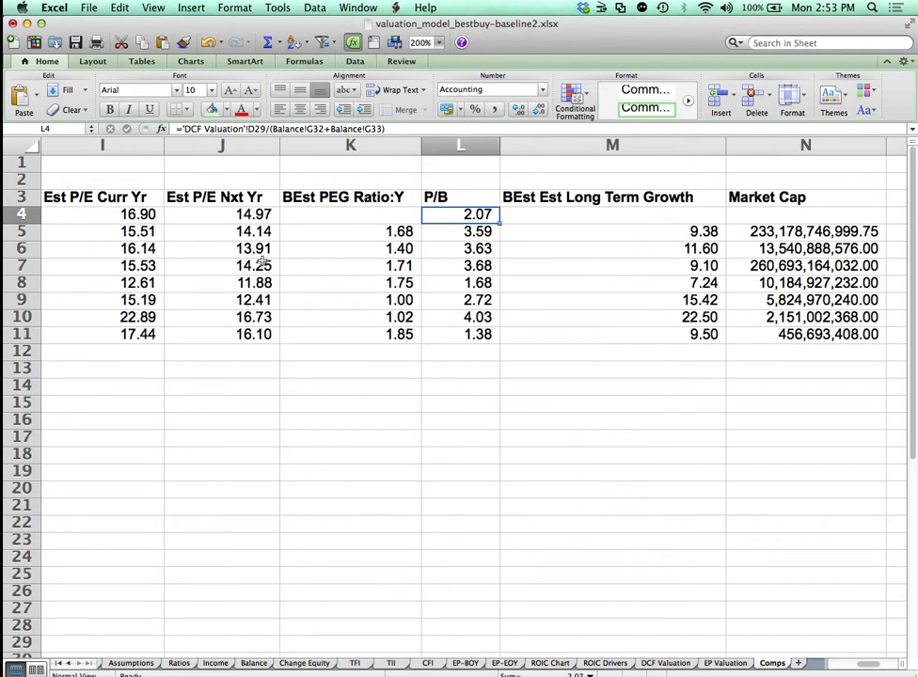
scroll(263, 261, left, 7)
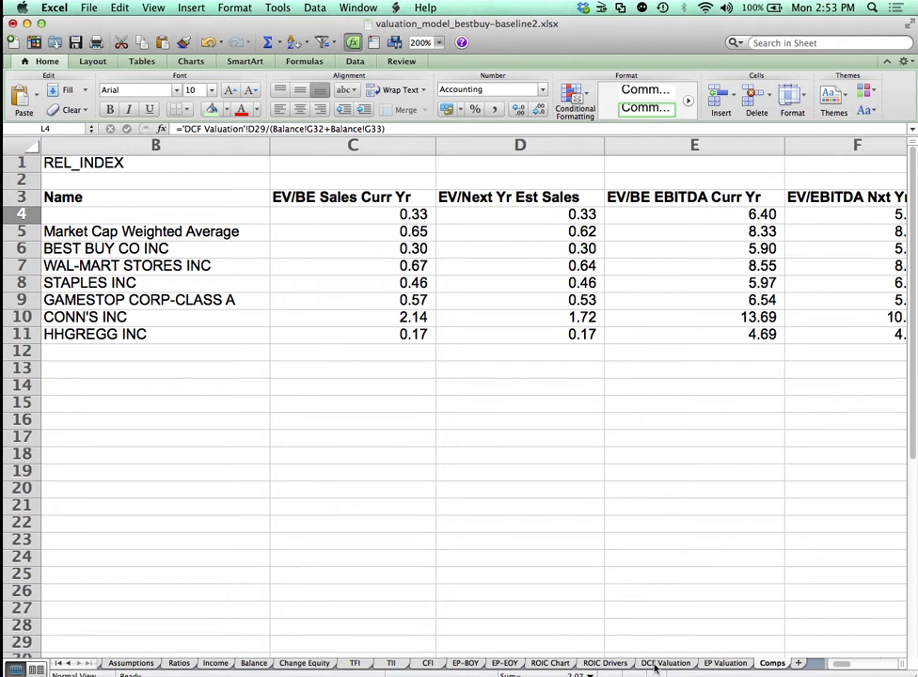
scroll(533, 219, right, 5)
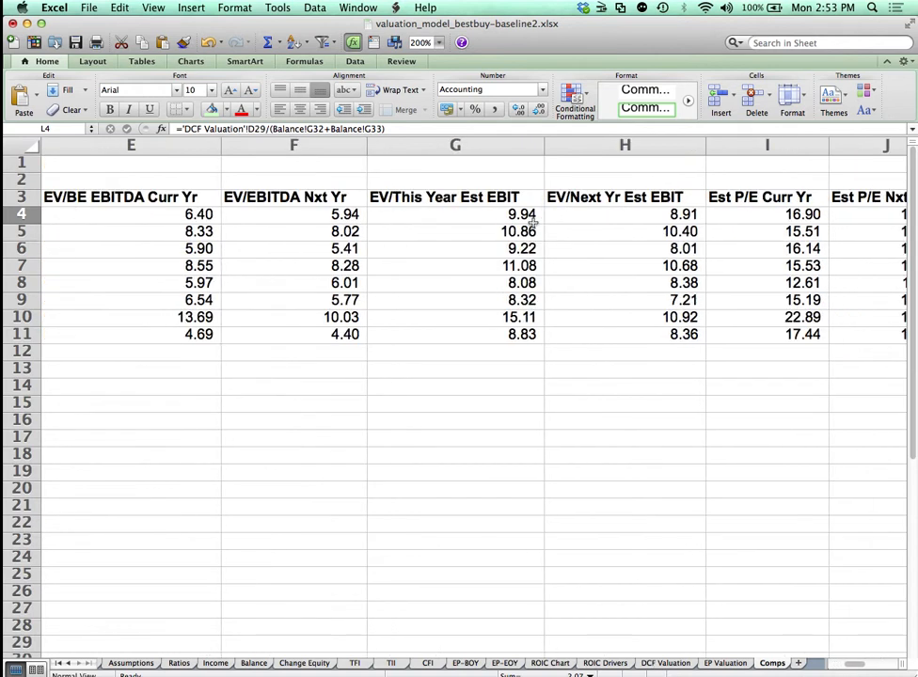
scroll(533, 219, right, 1)
scroll(532, 223, left, 6)
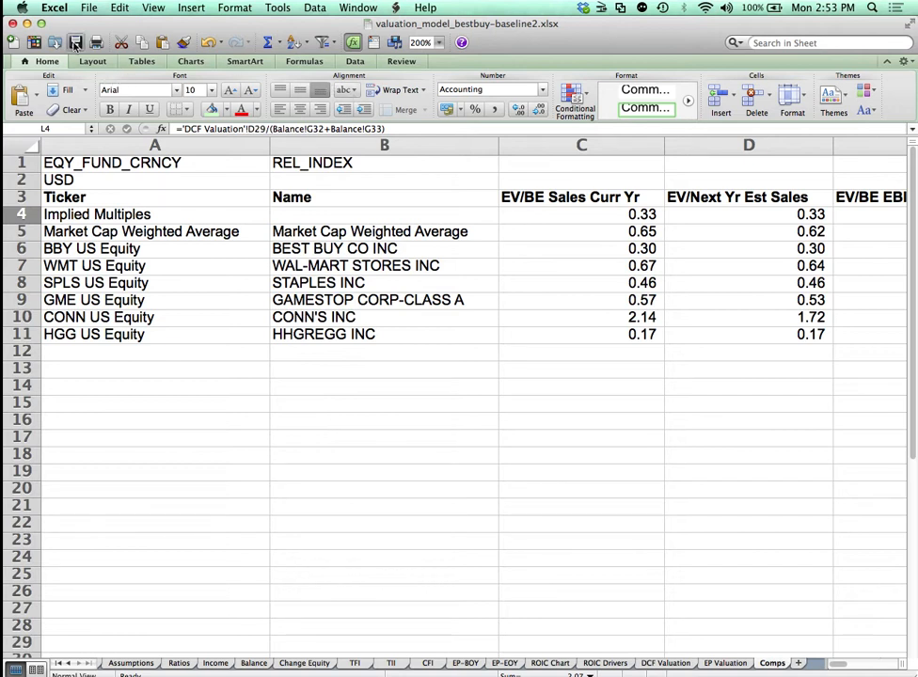
click(155, 271)
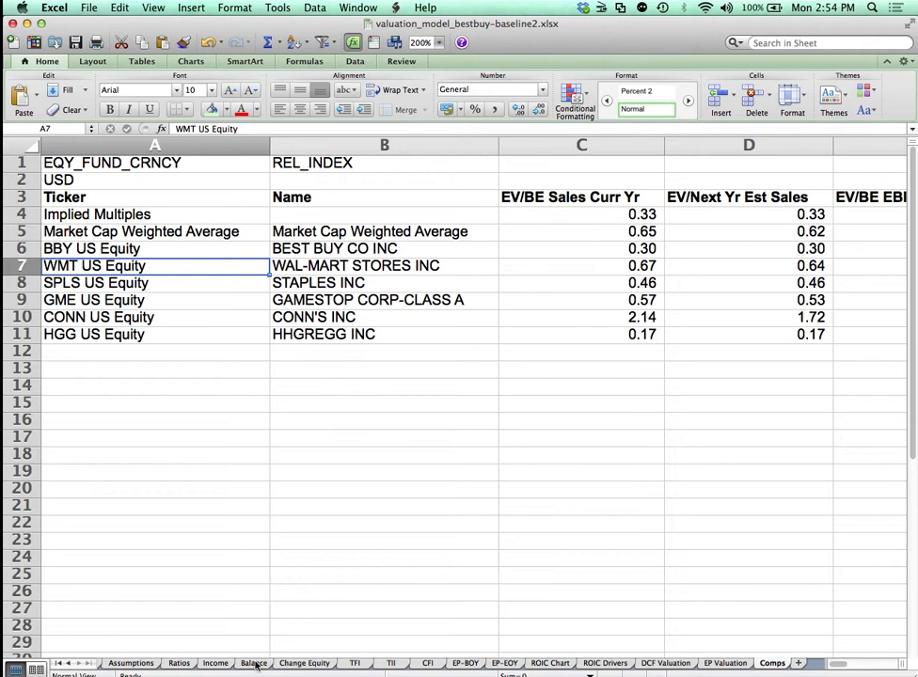
On the Ratios sheet, set the cost of revenue ratio to 65% for 2016 and 2018
click(179, 664)
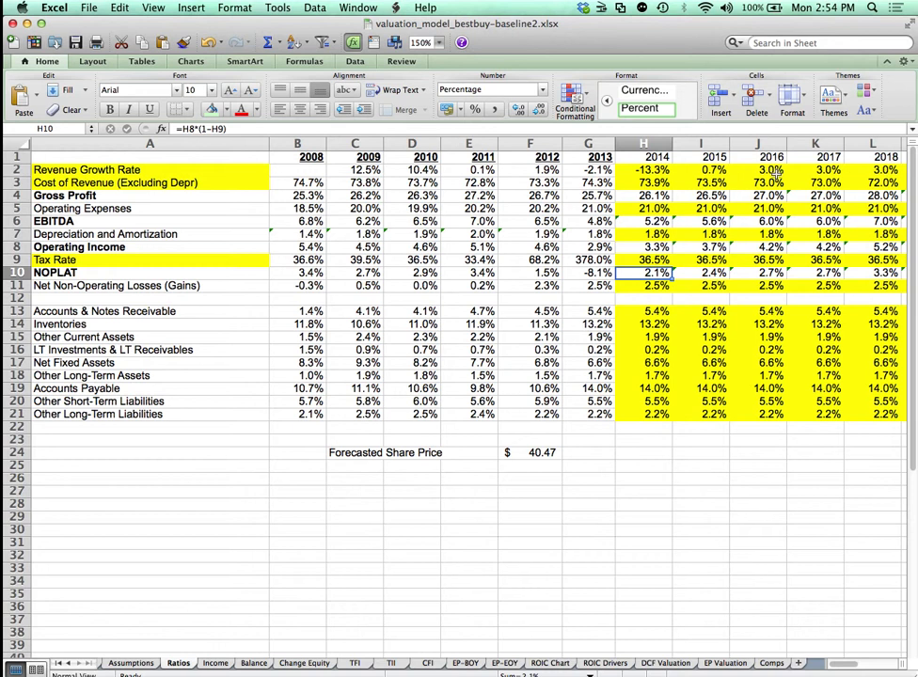
click(772, 183)
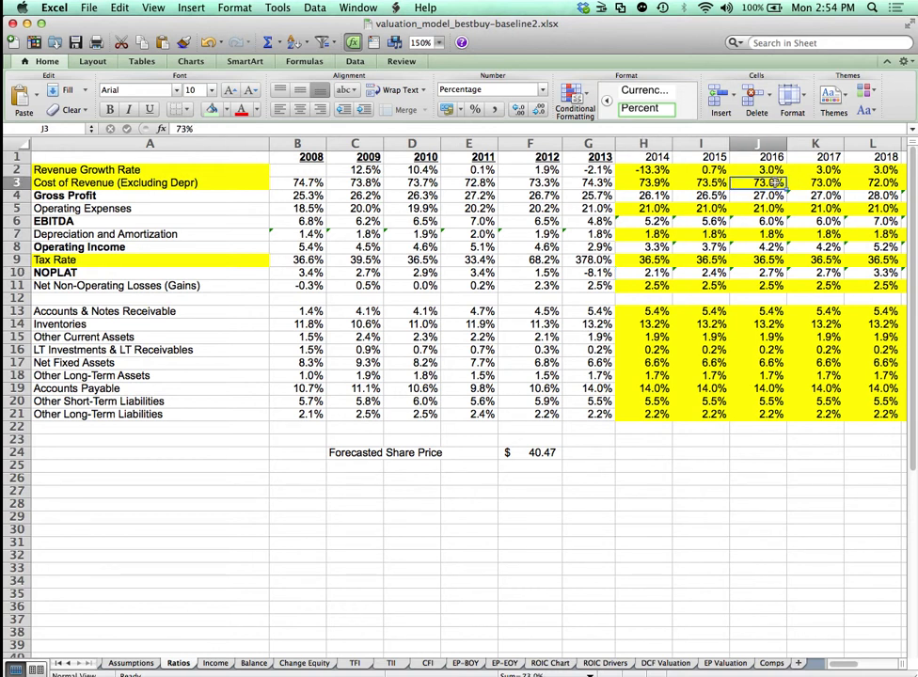
text(65)
key(Return)
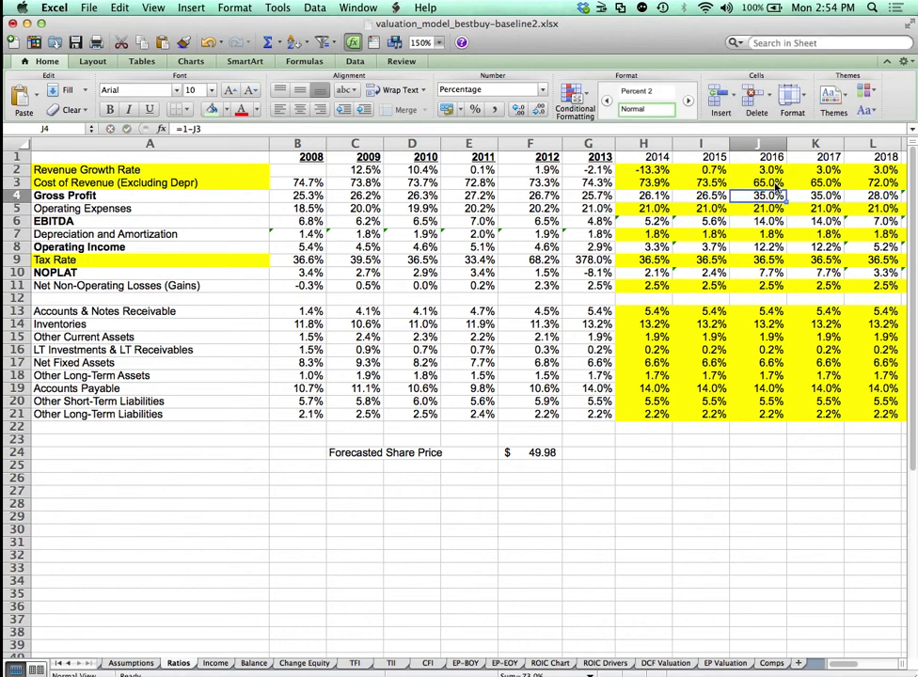
key(Right)
key(Right)
key(Up)
text(65)
key(Return)
Set the cost of revenue ratio to 65% for 2020 and 2021
key(Right)
key(Up)
key(Right)
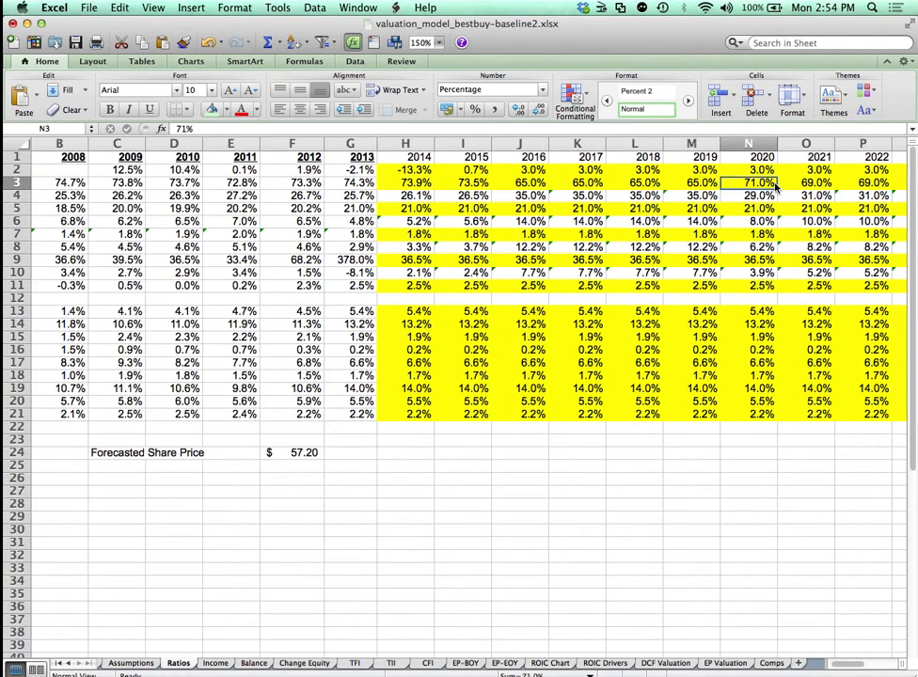
text(65)
key(Return)
key(Right)
key(Up)
text(65)
key(Return)
Review the cost of revenue ratios through 2024 and view the Return on Invested Capital chart
key(Right)
key(Up)
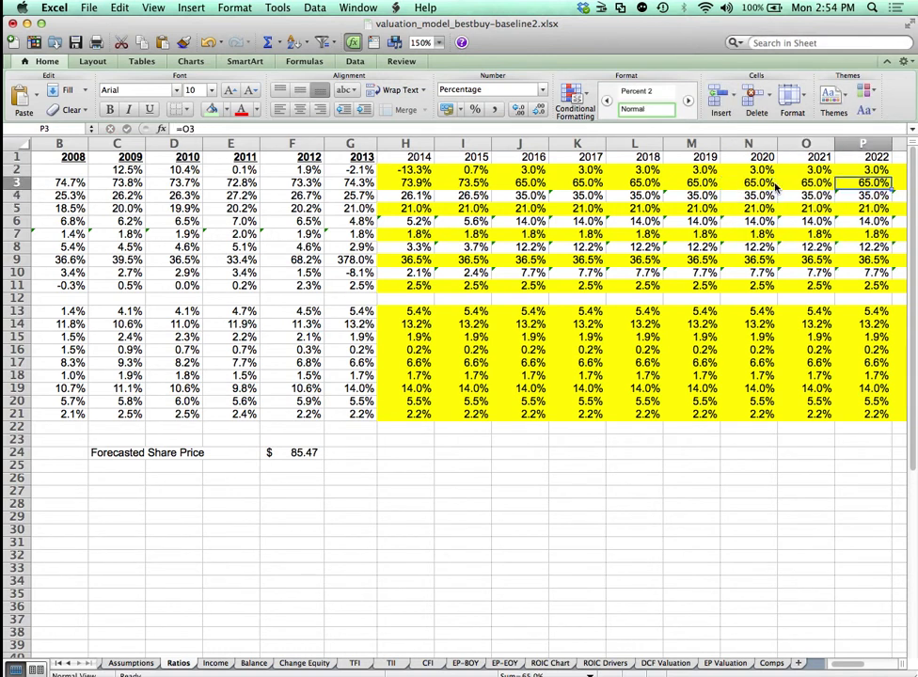
key(Right)
key(Right)
key(Right)
key(Left)
key(Left)
key(Left)
key(Left)
key(Left)
key(Left)
key(Left)
key(Left)
key(Left)
key(Left)
key(Left)
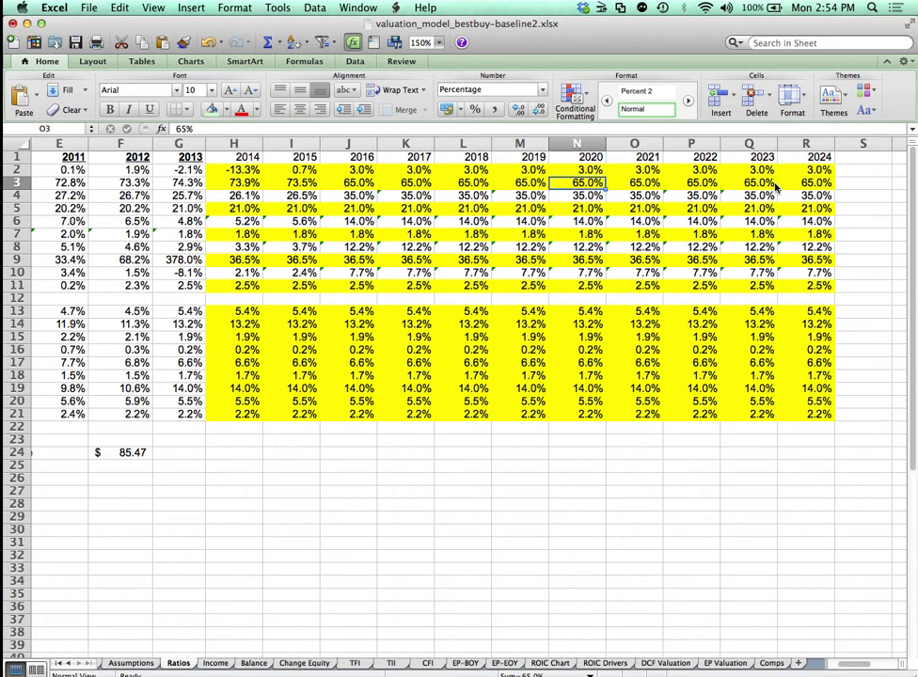
key(Left)
key(Left)
key(Left)
key(Left)
key(Left)
key(Left)
key(Left)
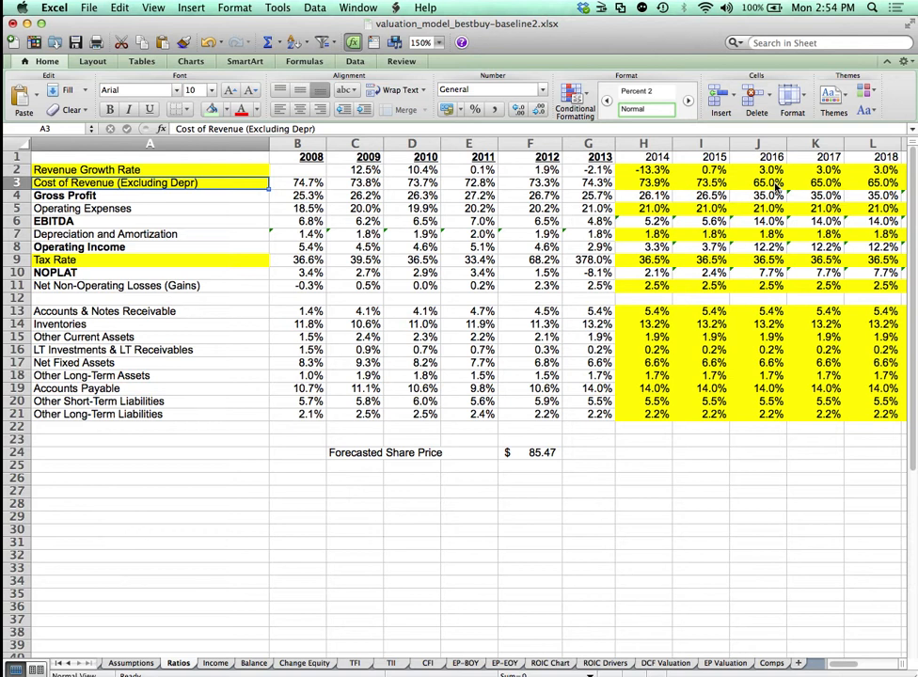
click(546, 664)
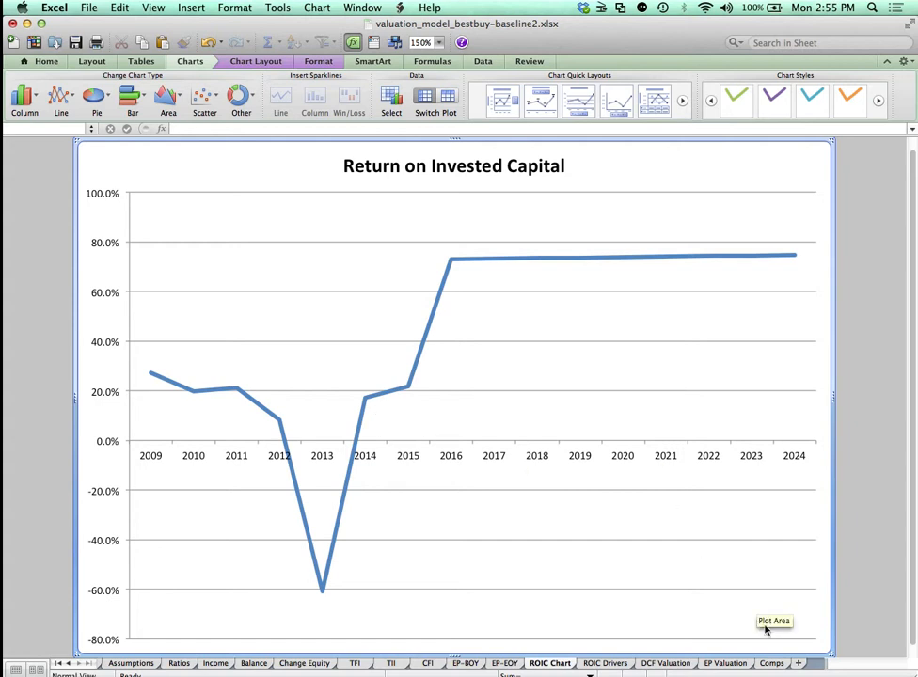
On the Comps sheet, compare the implied EV/Sales and EV/EBITDA multiples with the weighted average and the peer companies
click(771, 663)
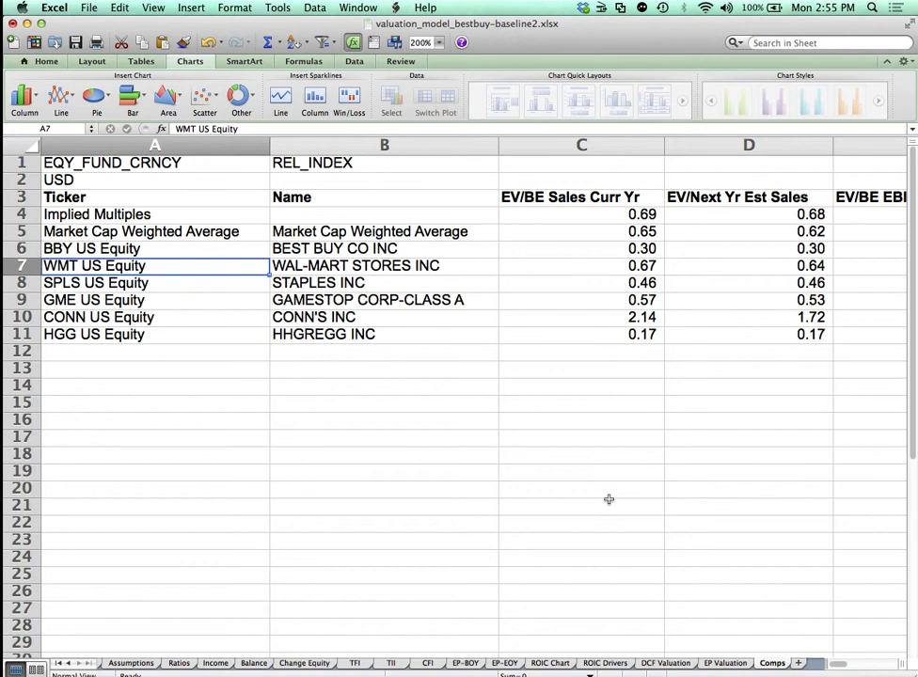
scroll(609, 499, right, 1)
scroll(609, 499, right, 2)
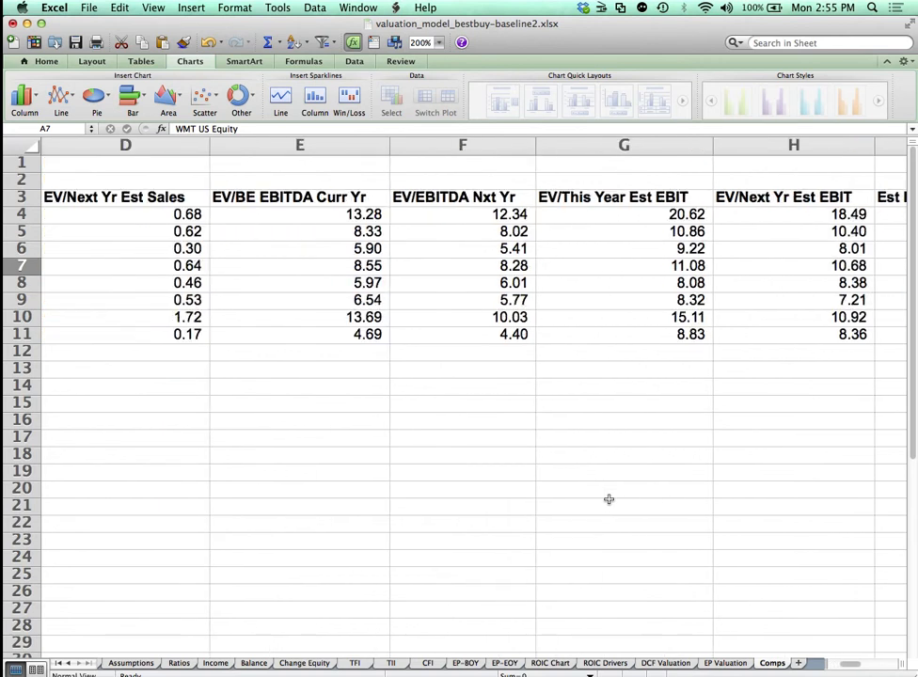
click(360, 215)
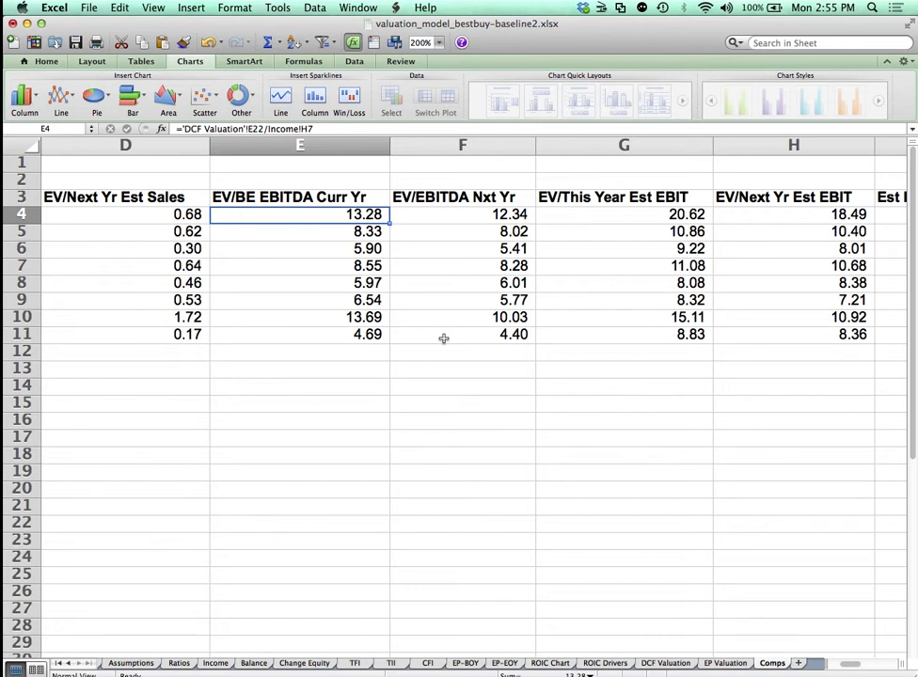
click(499, 218)
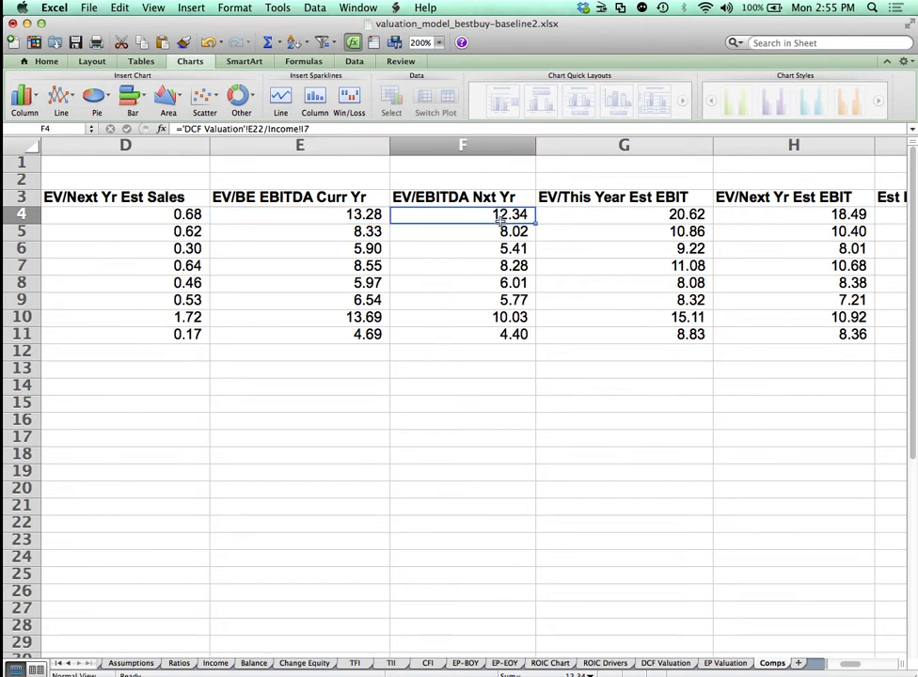
scroll(475, 272, left, 5)
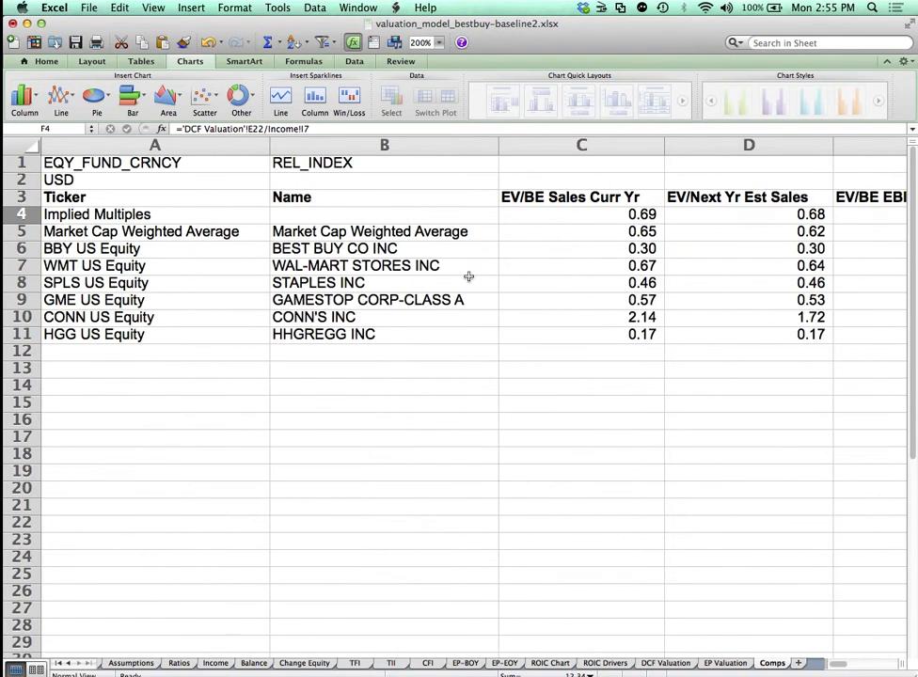
scroll(731, 251, right, 1)
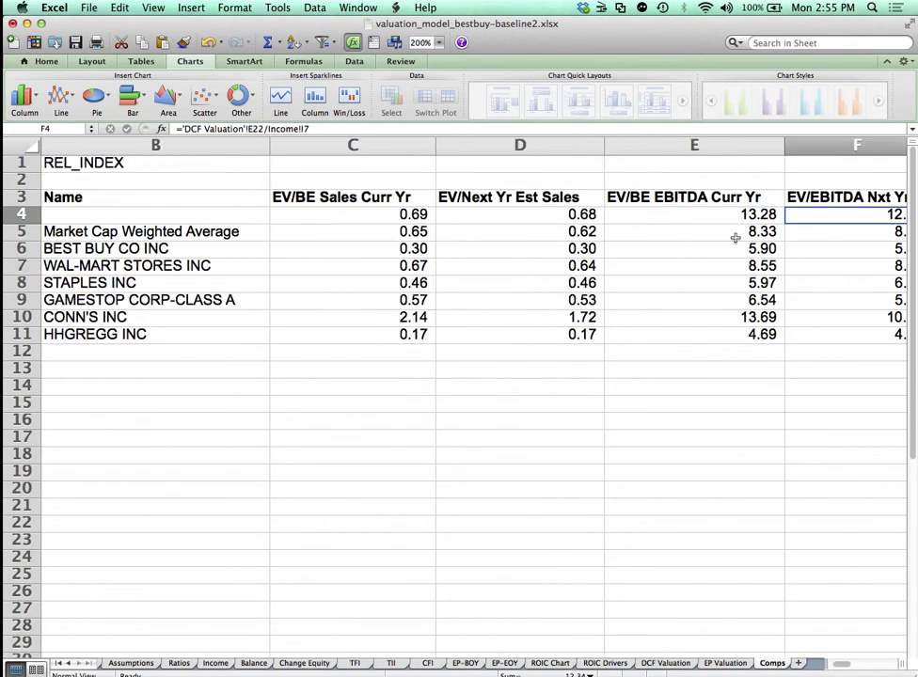
click(743, 230)
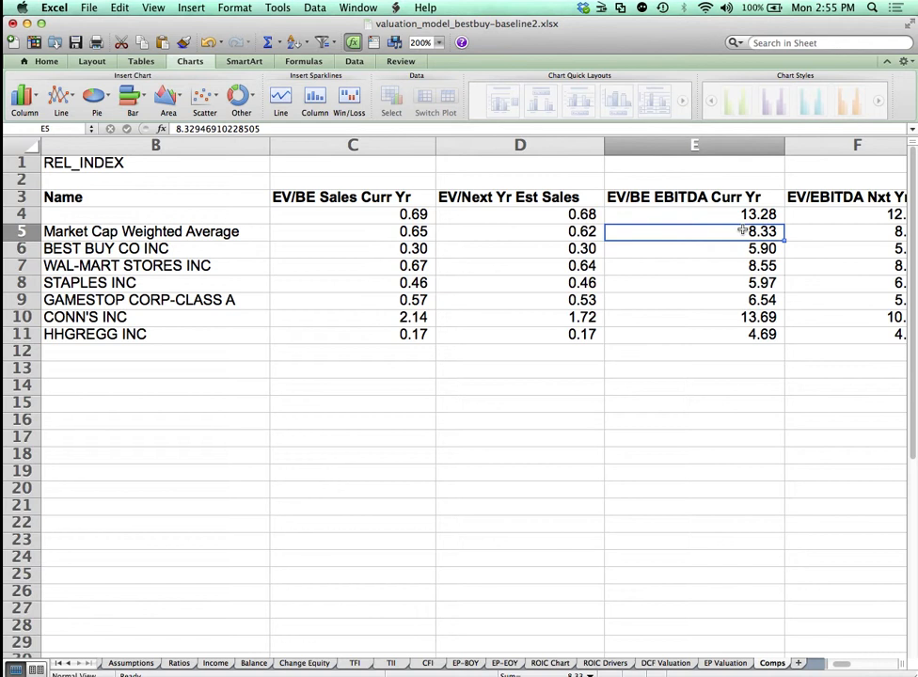
click(746, 318)
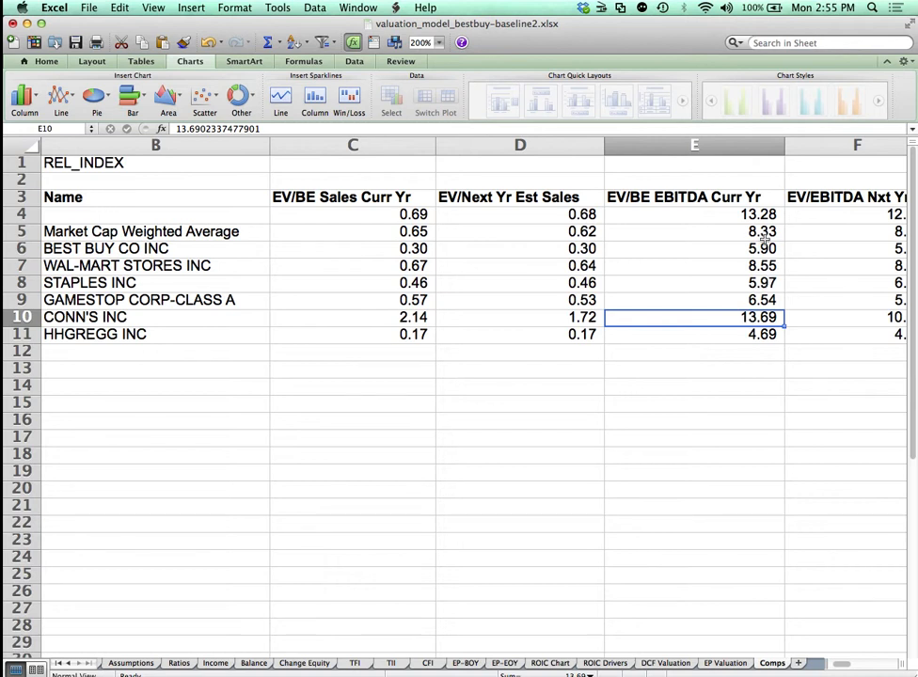
drag(765, 248, 767, 291)
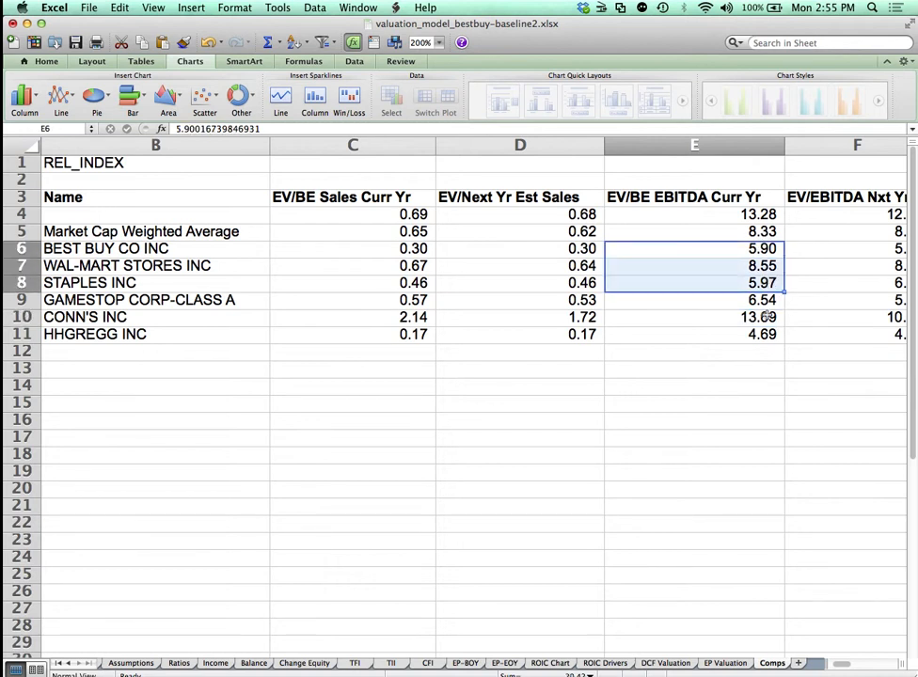
Examine the implied EV/EBITDA and EV/EBIT multiples in E4:H4, declining to replace any cell contents
click(756, 215)
drag(755, 218, 836, 213)
scroll(863, 264, right, 4)
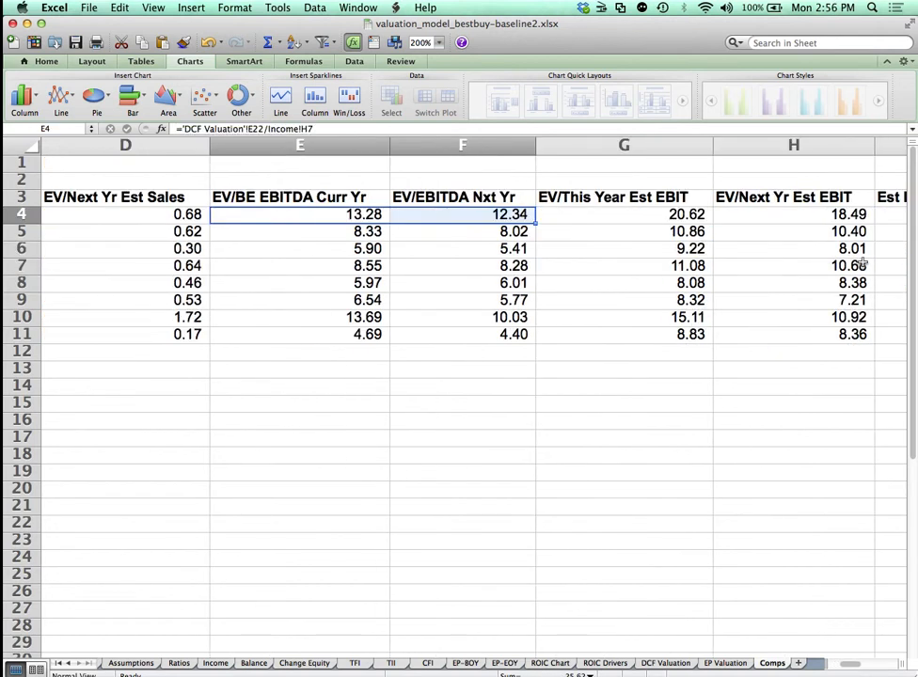
drag(670, 210, 791, 209)
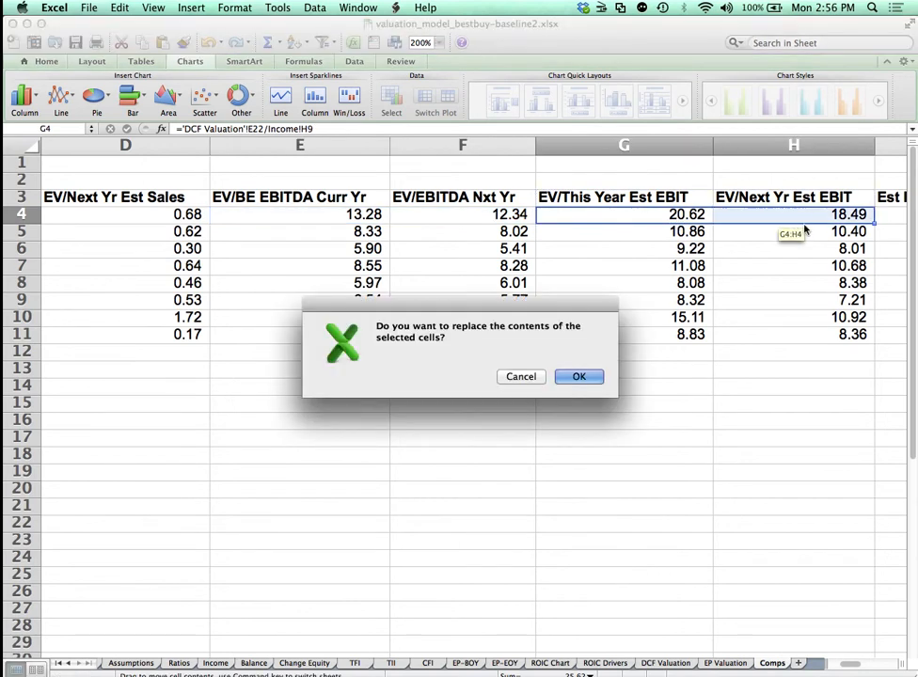
click(520, 376)
Compare the implied P/E and P/B multiples with the peer values and return to the Implied Multiples label in A4
scroll(613, 372, right, 5)
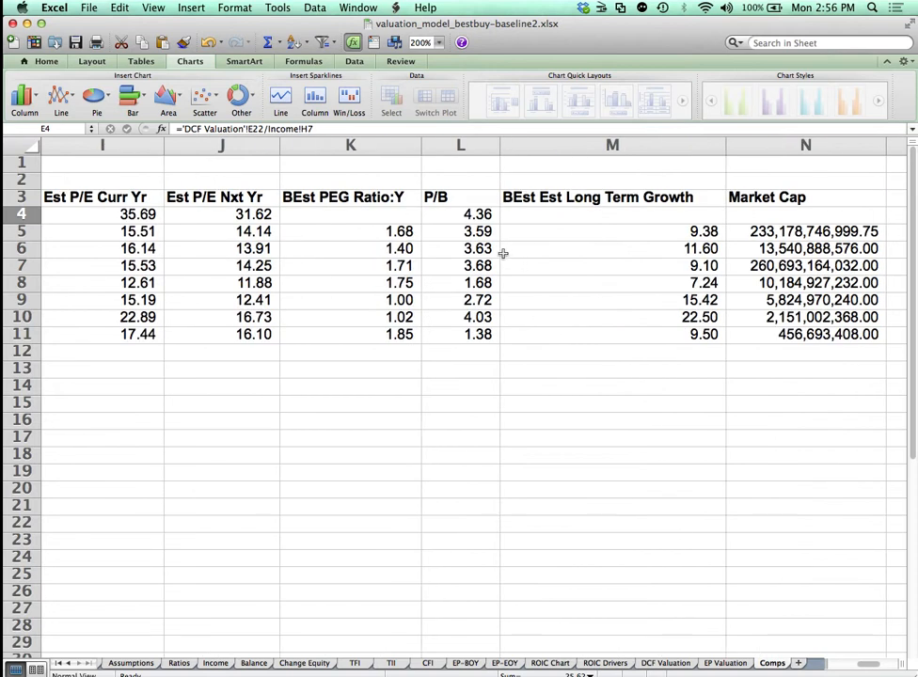
scroll(348, 260, left, 1)
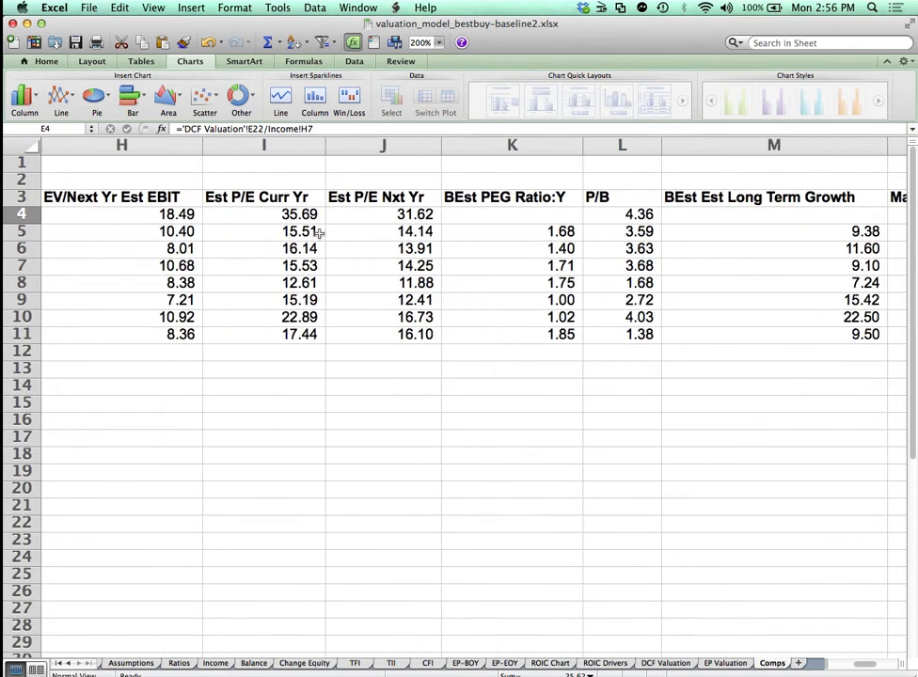
drag(287, 217, 365, 215)
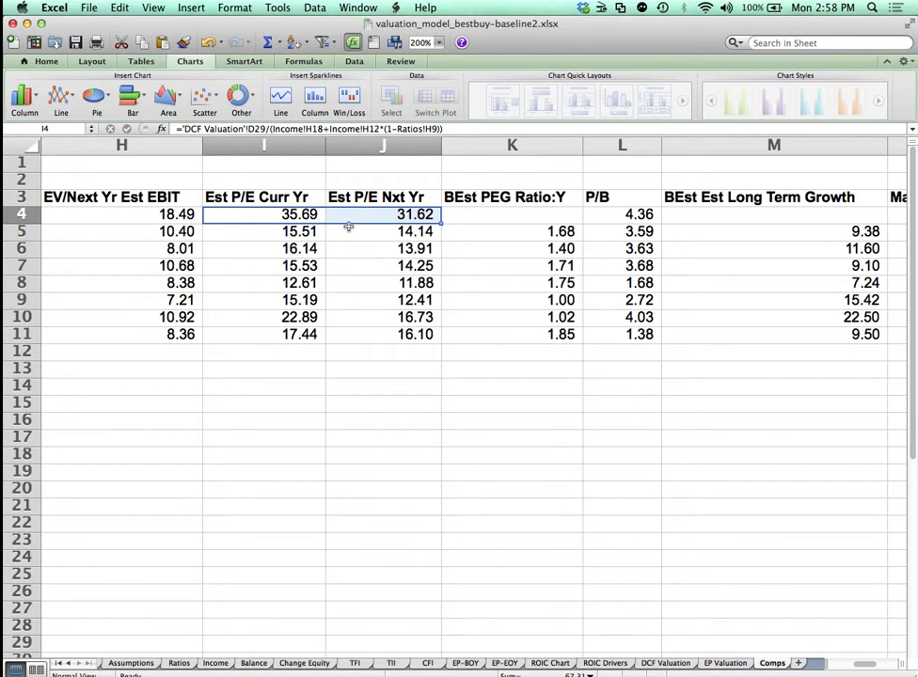
scroll(280, 259, left, 10)
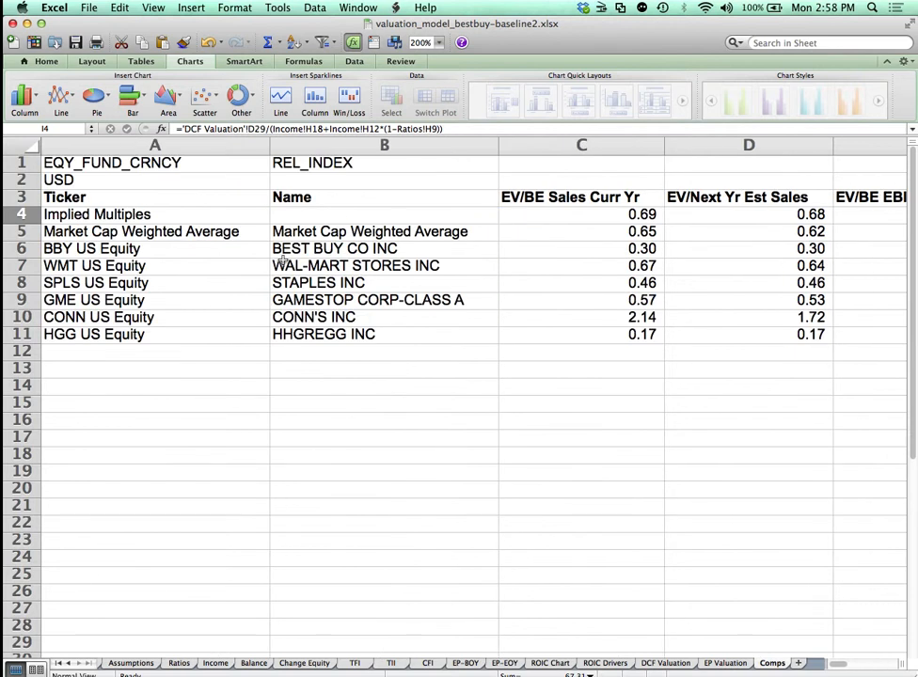
click(209, 214)
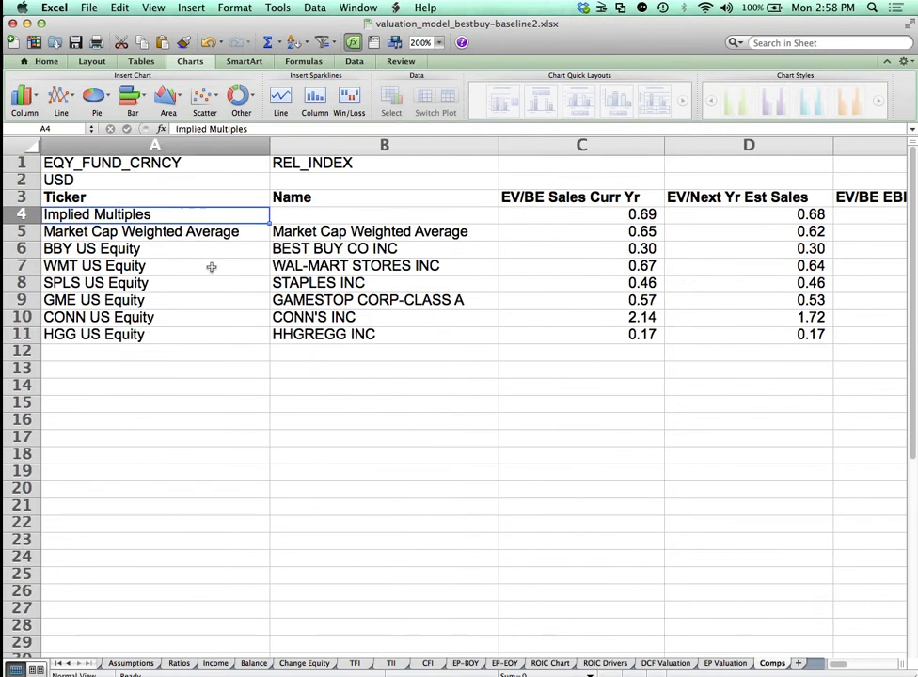